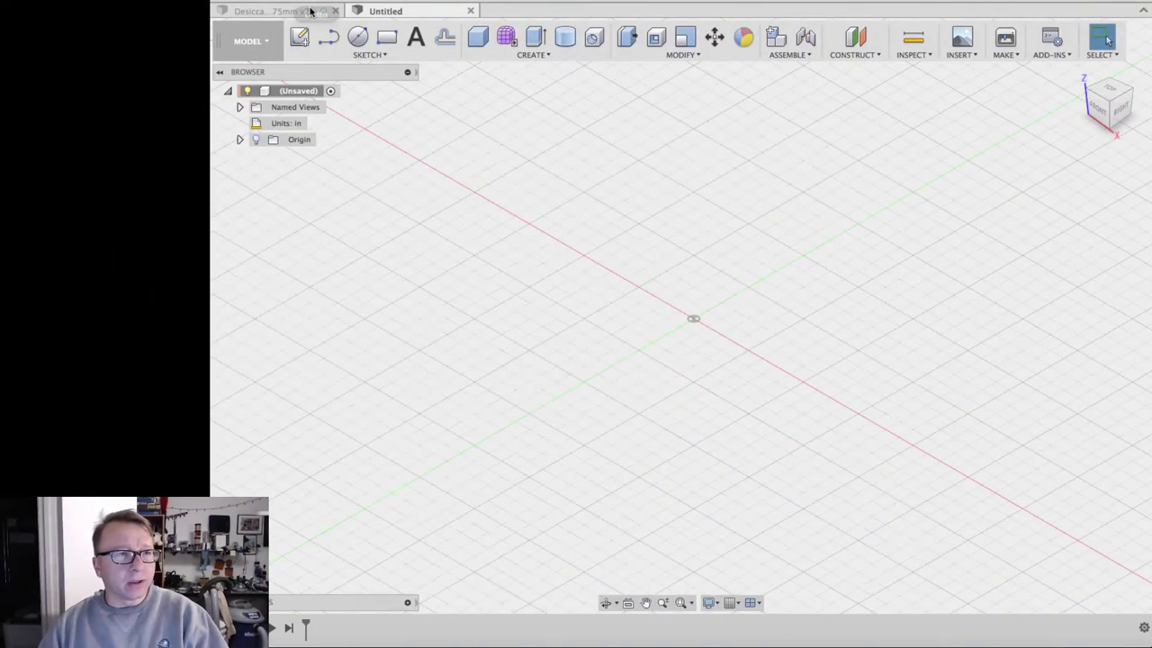
Look over the finished desiccant holder design, then go back to the empty untitled design.
click(311, 11)
shift+middle_drag(872, 282, 905, 396)
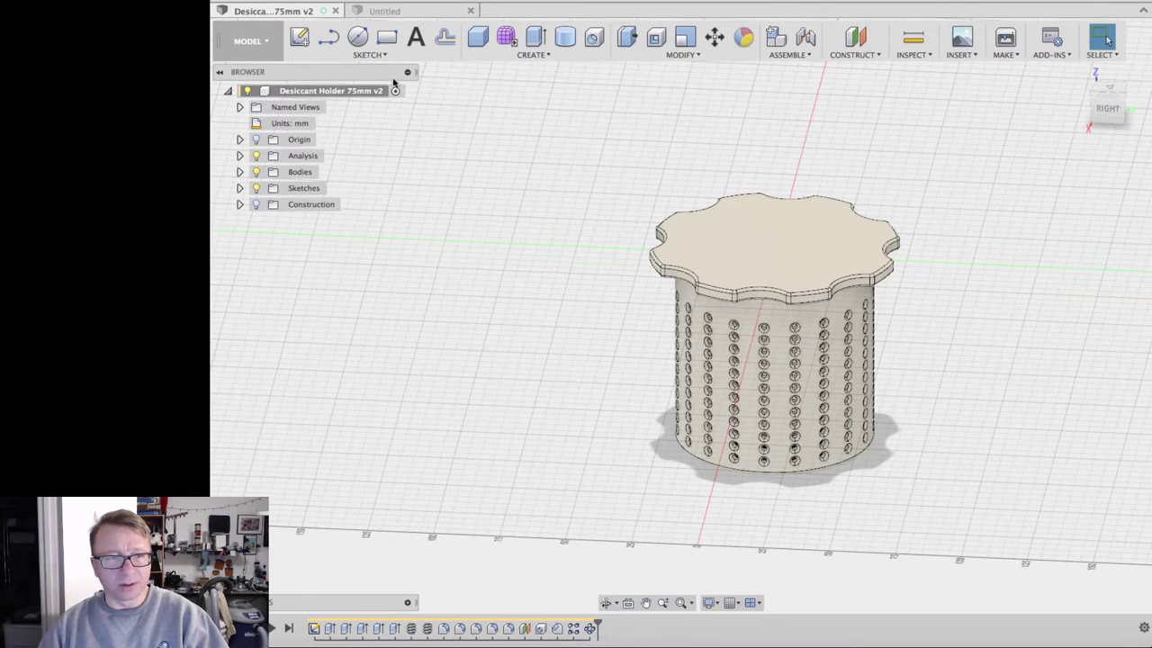
click(423, 15)
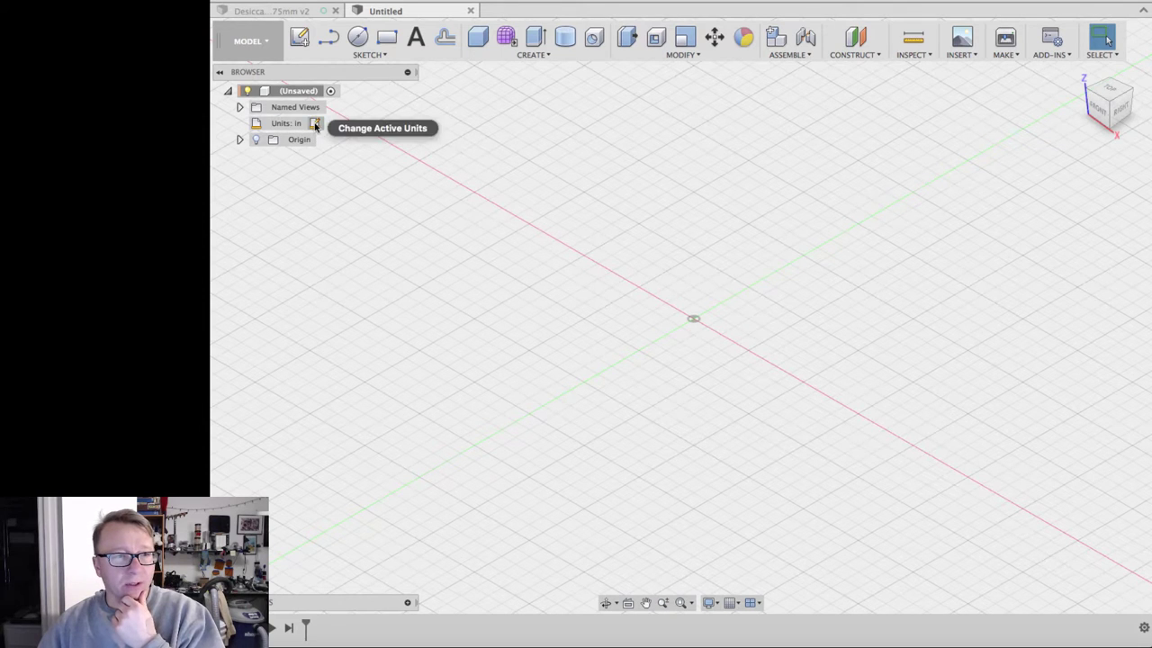
Change the untitled design's unit type from inches to Millimeter.
click(312, 123)
click(1125, 84)
click(1129, 117)
key(Return)
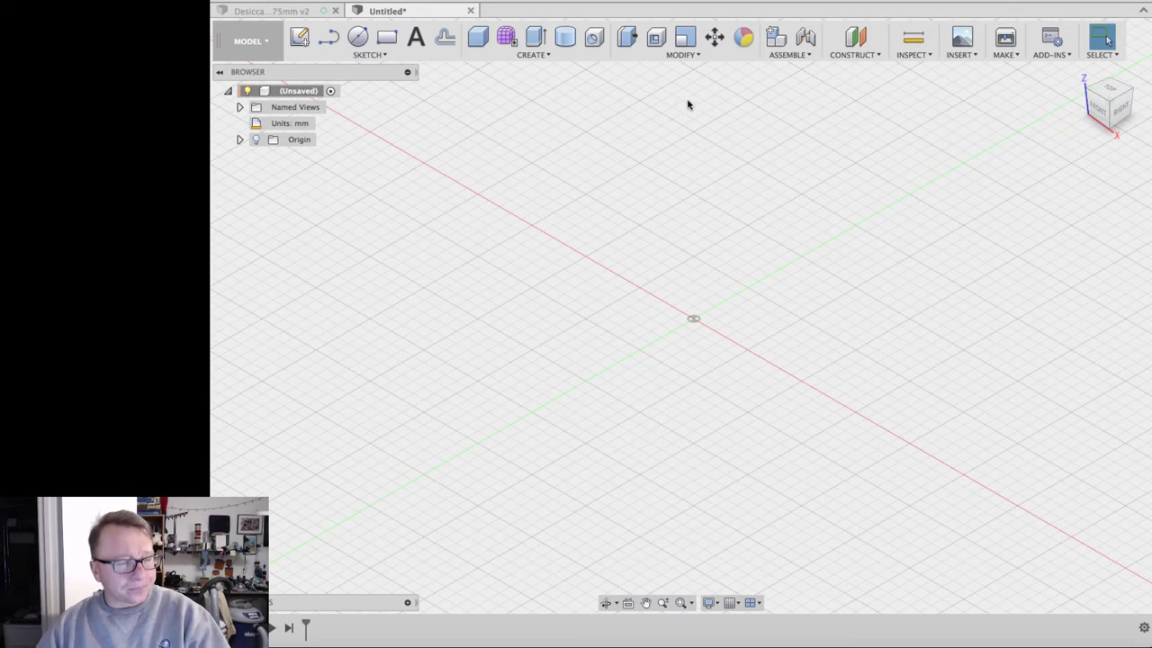
On the XY ground plane, sketch a 75 mm diameter circle centred on the origin.
click(300, 37)
click(770, 324)
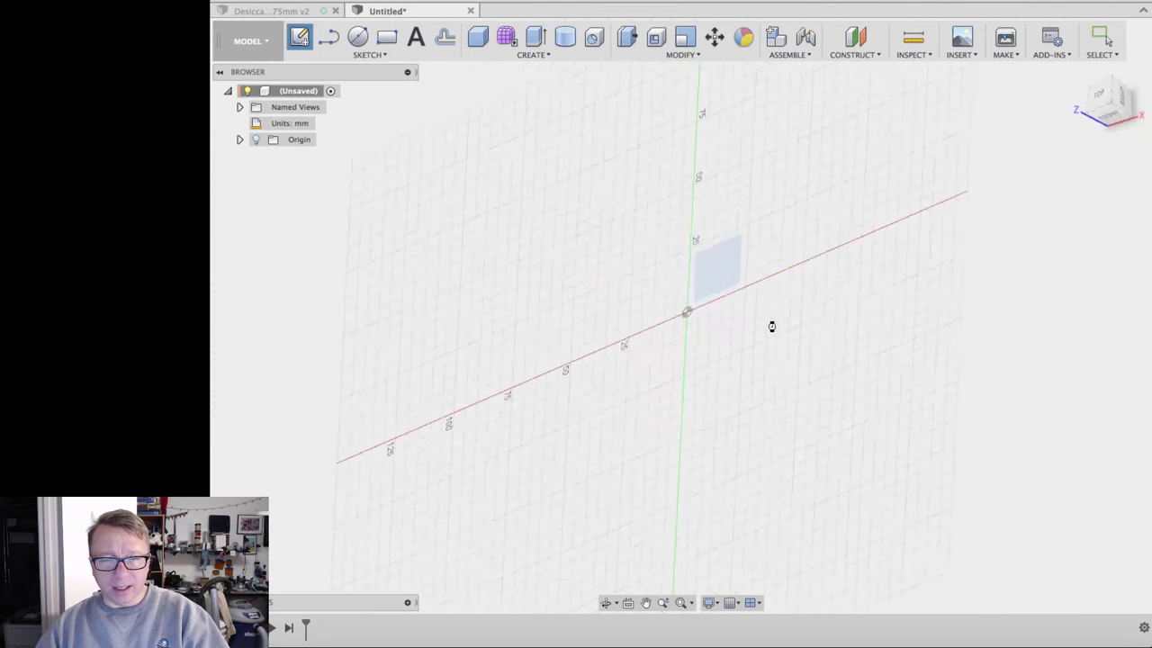
key(c)
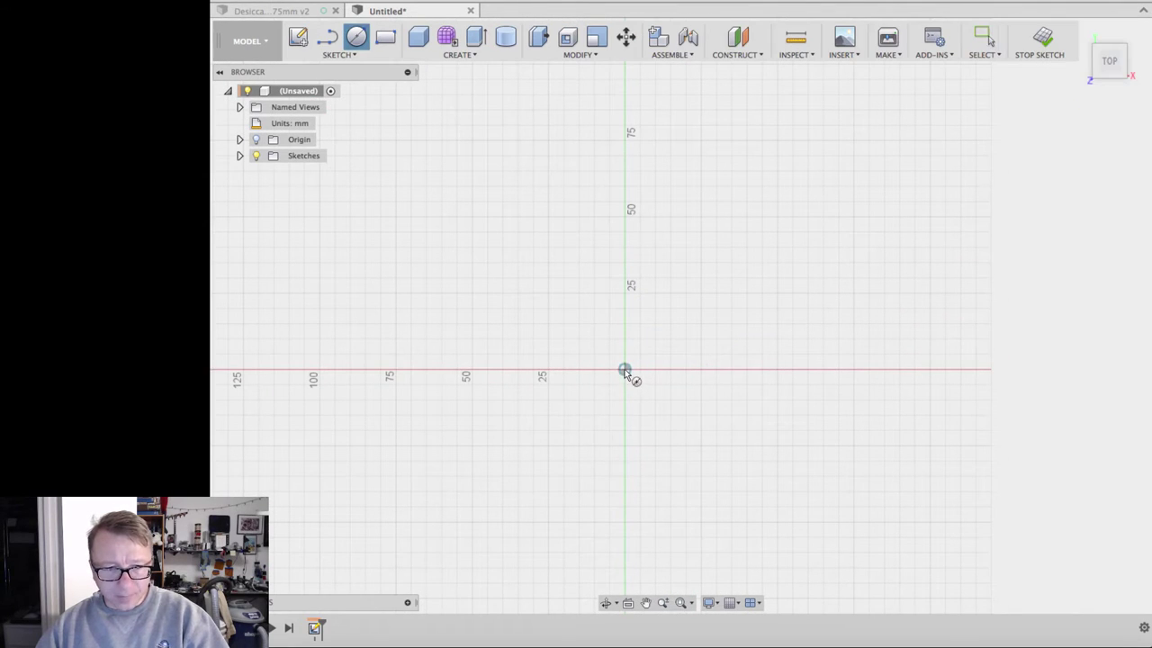
click(624, 369)
text(75)
key(Return)
key(Escape)
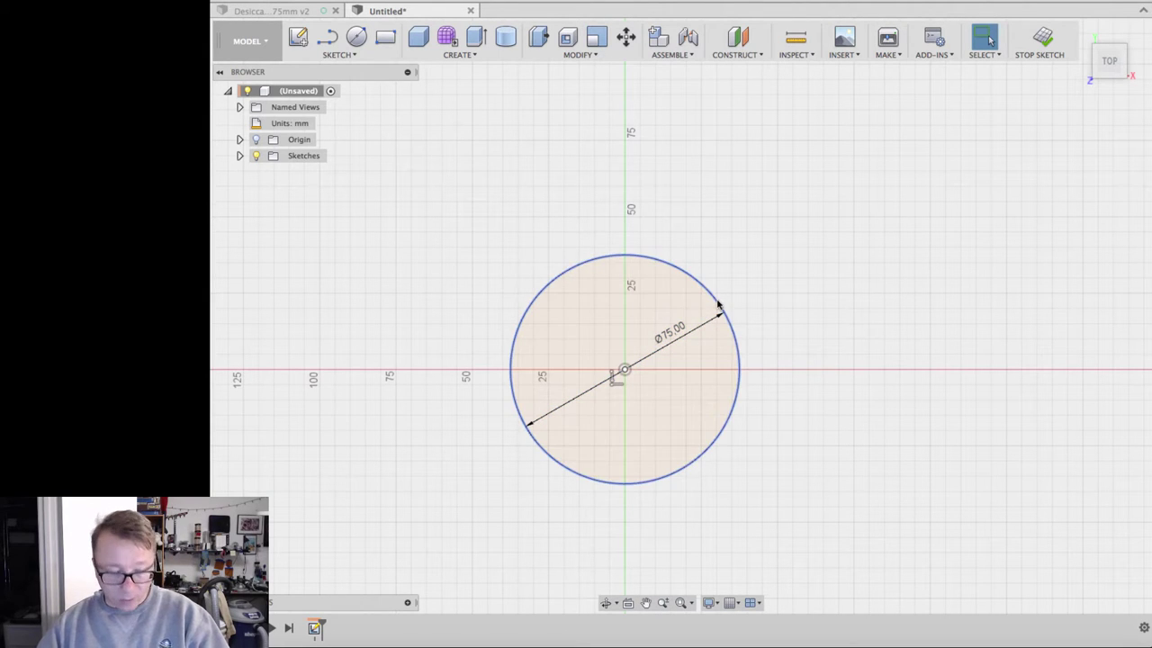
Draw one larger and one smaller undimensioned circle, both centred on the origin.
key(c)
click(624, 371)
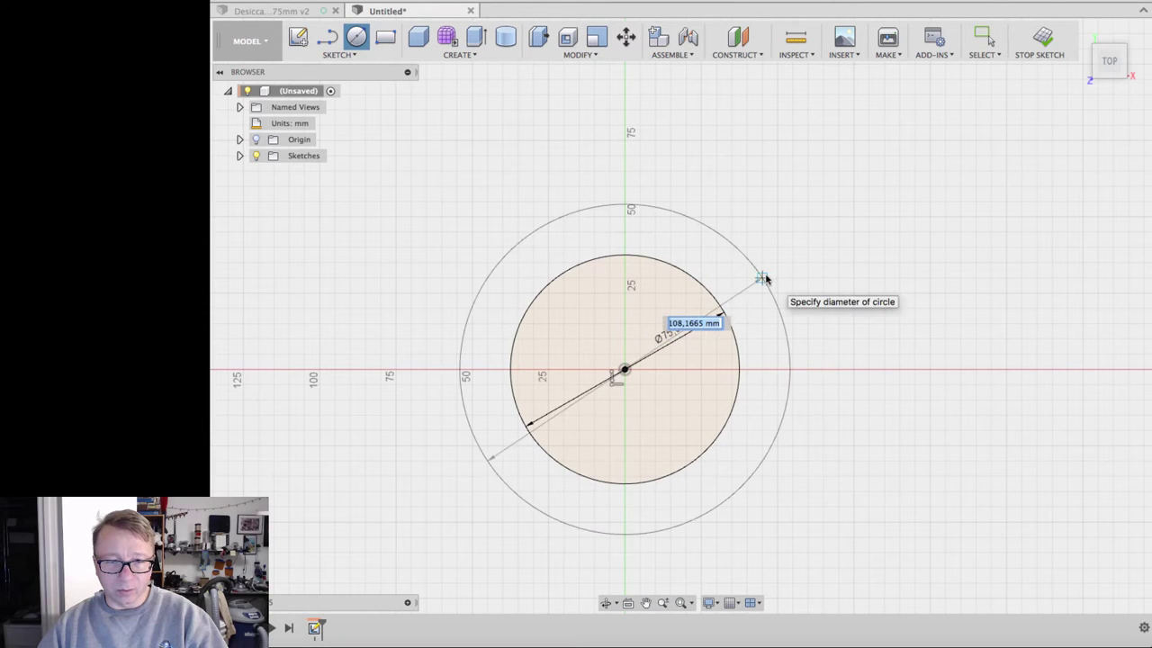
click(725, 240)
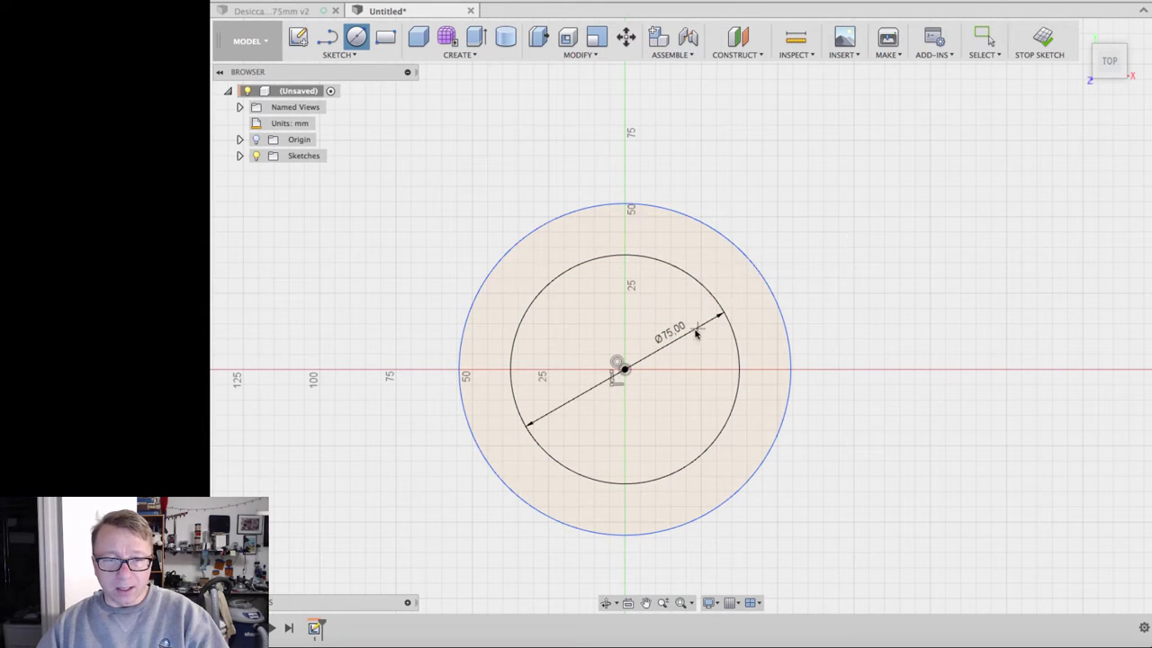
click(624, 370)
click(685, 307)
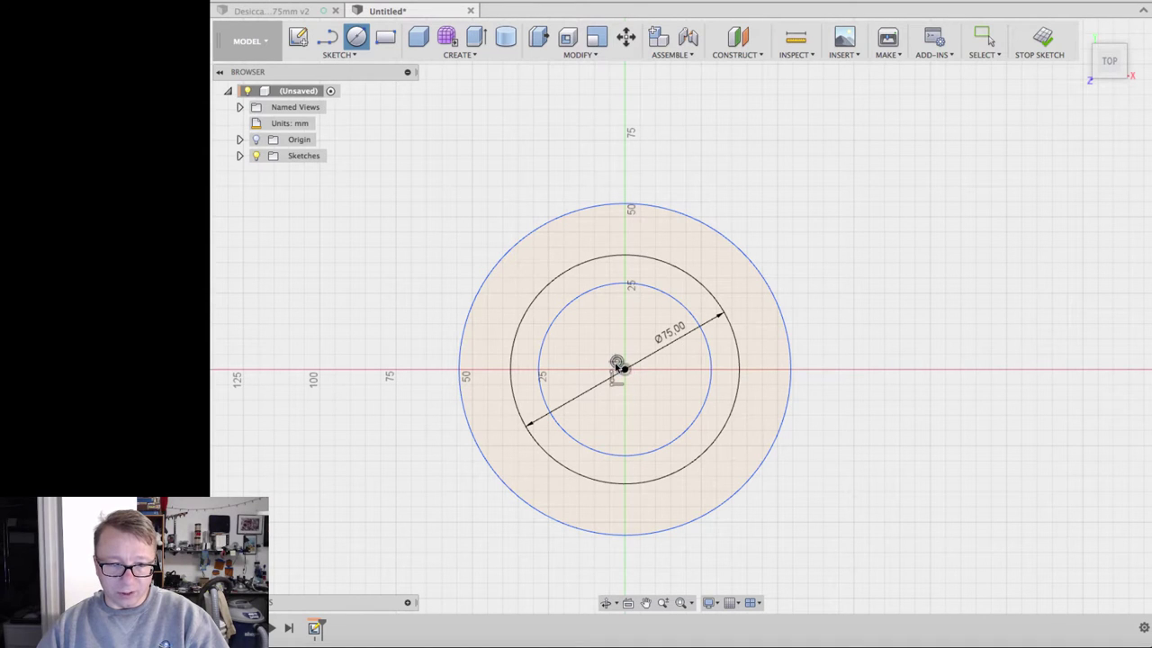
key(Escape)
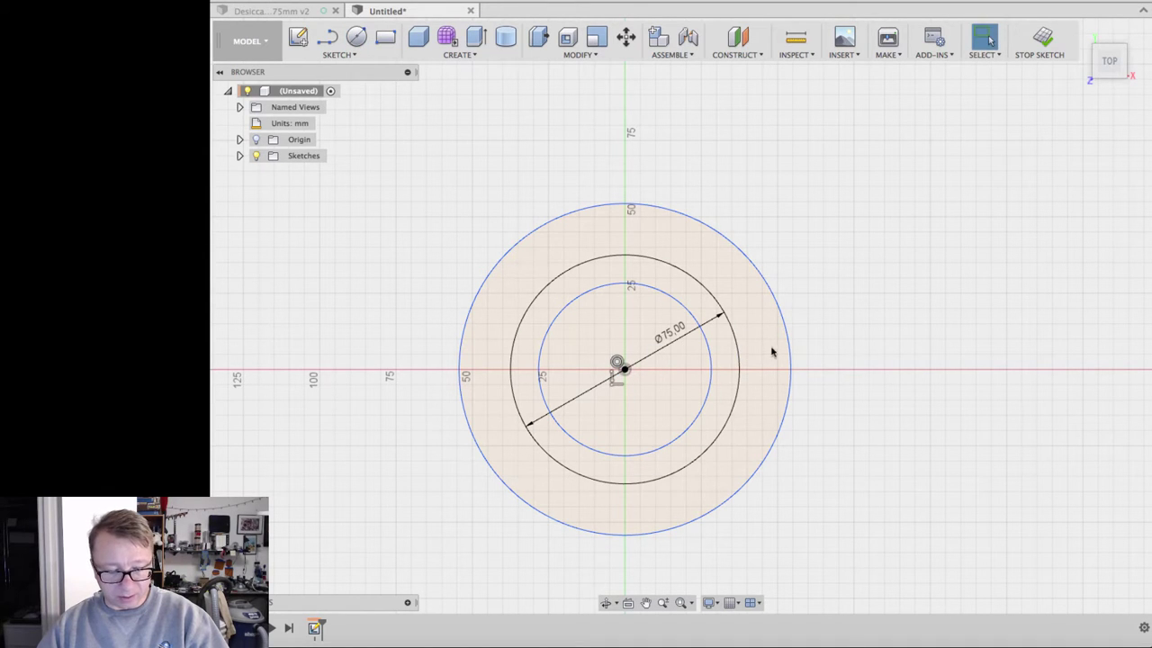
Dimension the outer circle's diameter as d1+20, giving 95 mm.
click(758, 272)
click(779, 214)
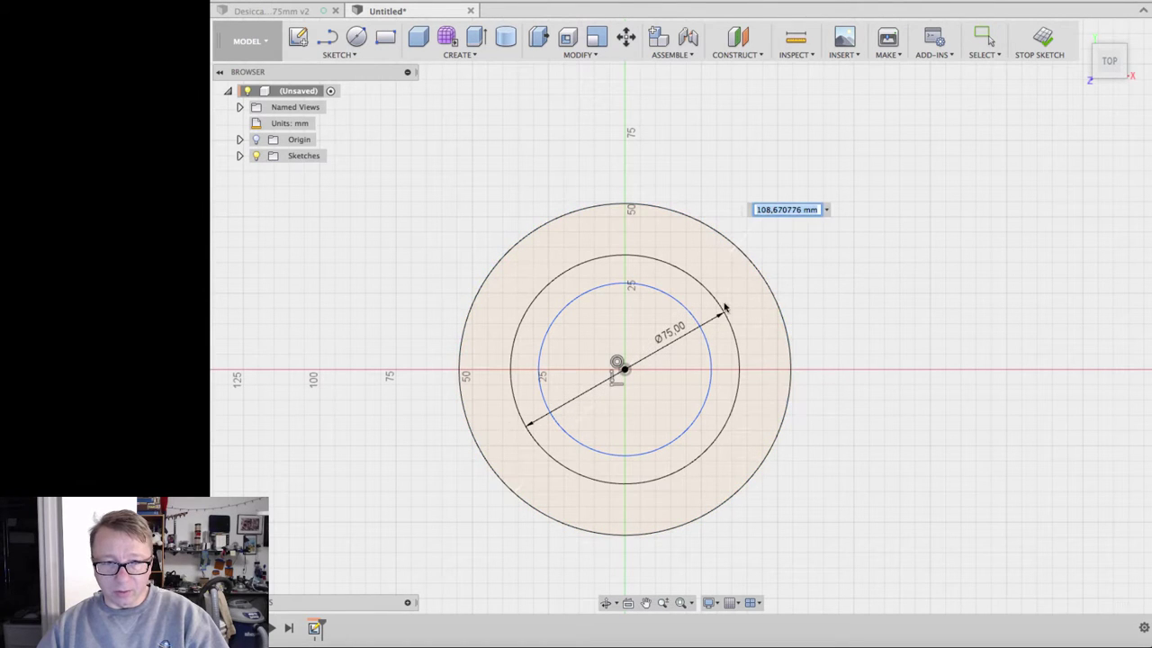
click(706, 326)
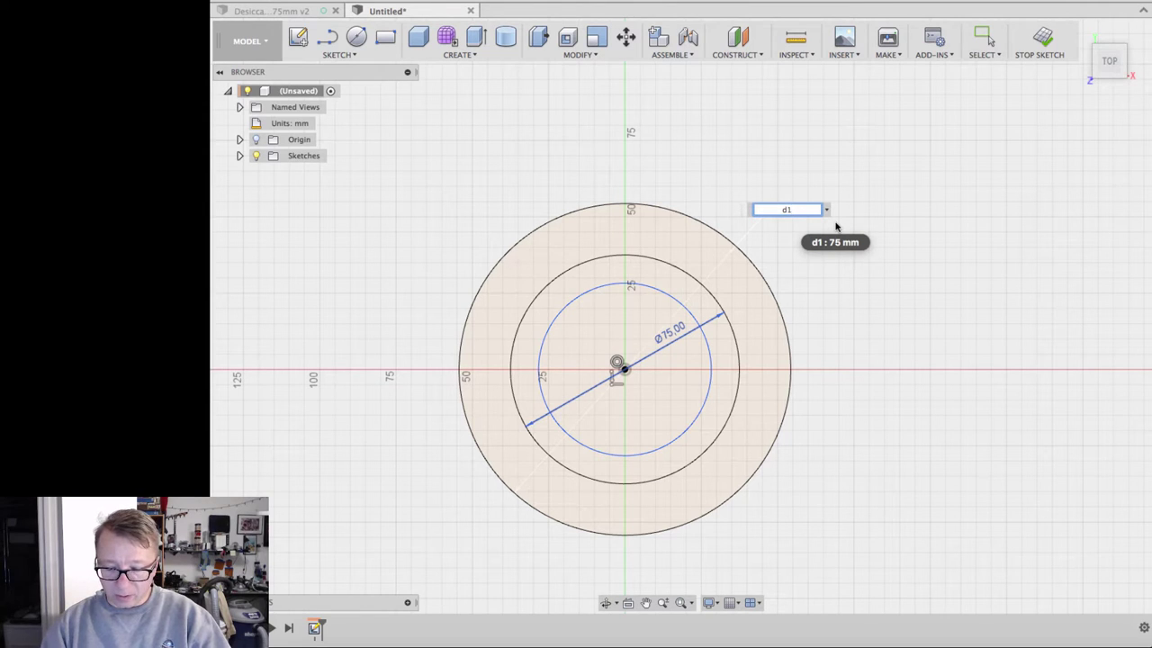
text(+20)
key(Return)
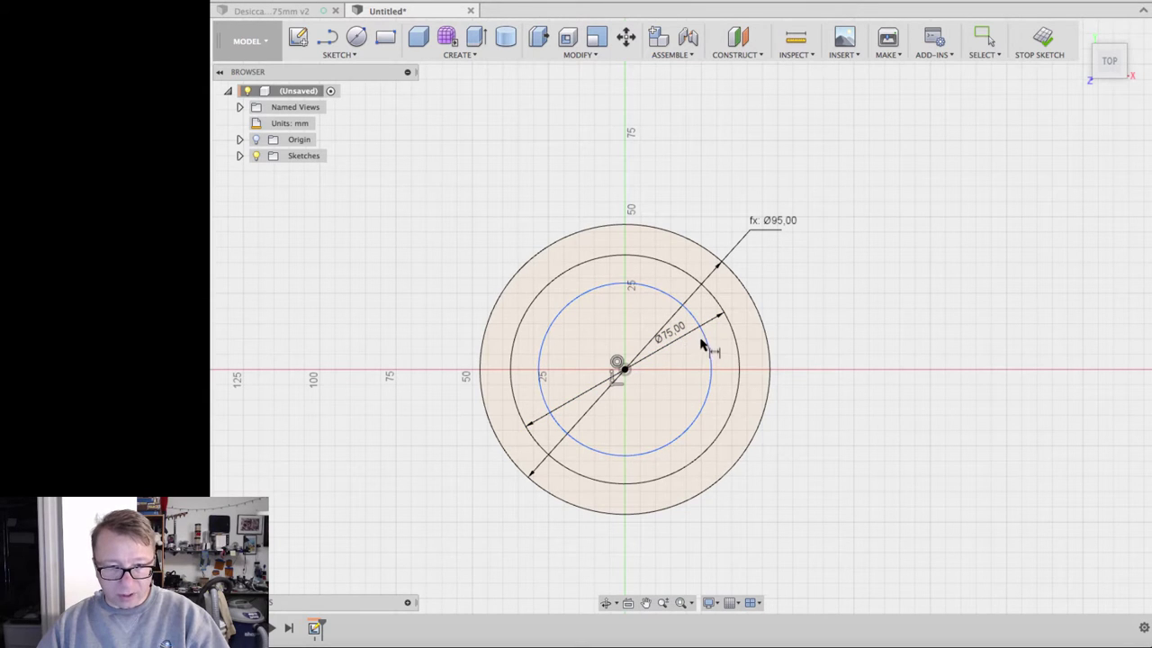
Dimension the inner circle as d1-12 (63 mm) and move the diameter labels outside the circles.
click(709, 347)
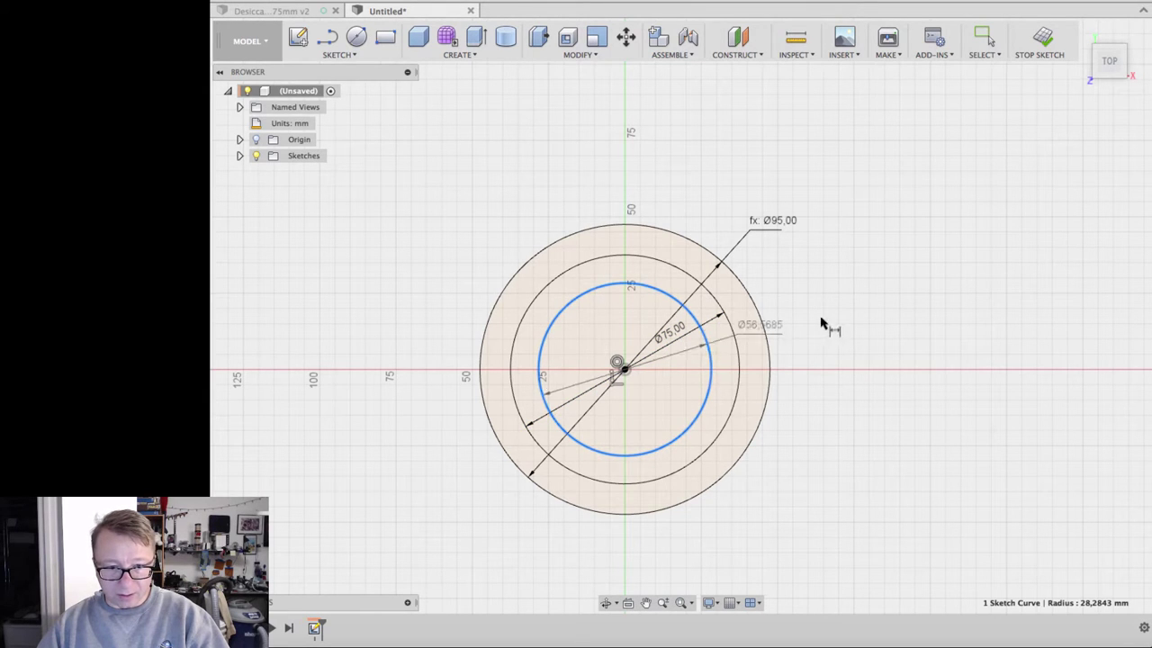
click(790, 274)
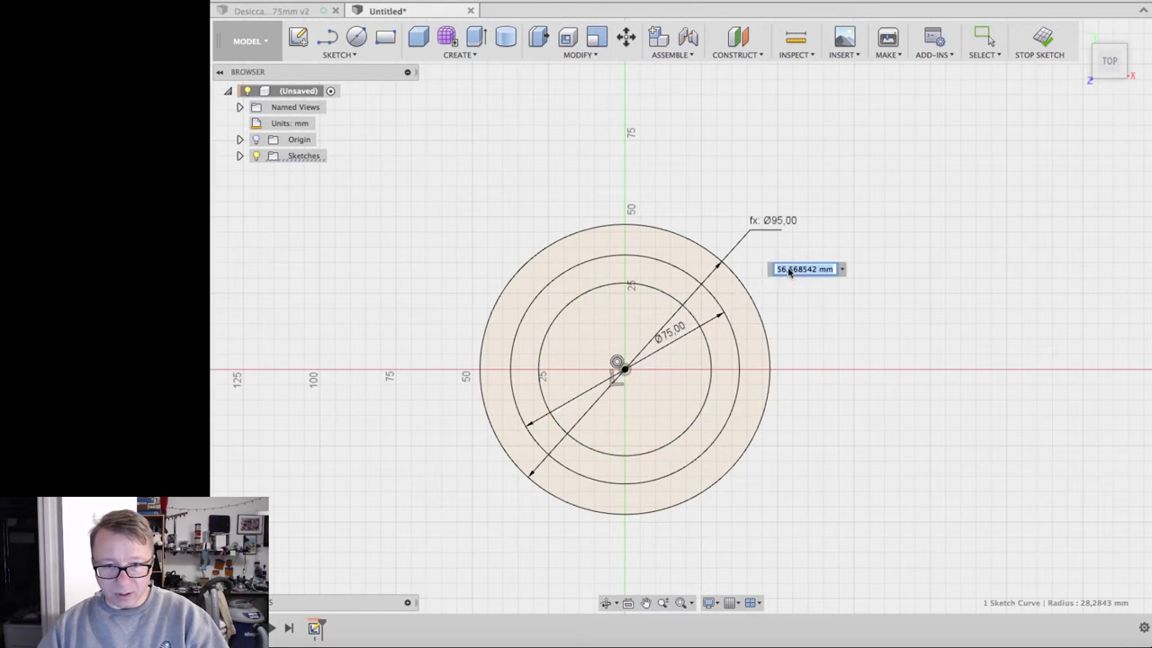
click(677, 336)
text(-)
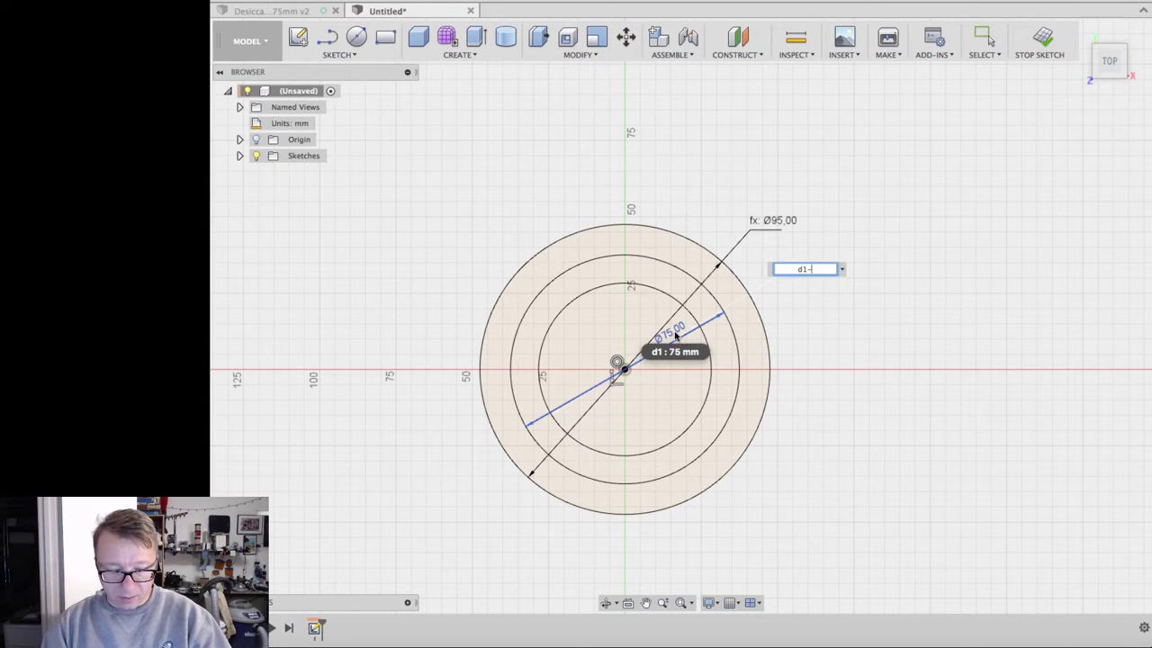
text(12)
key(Return)
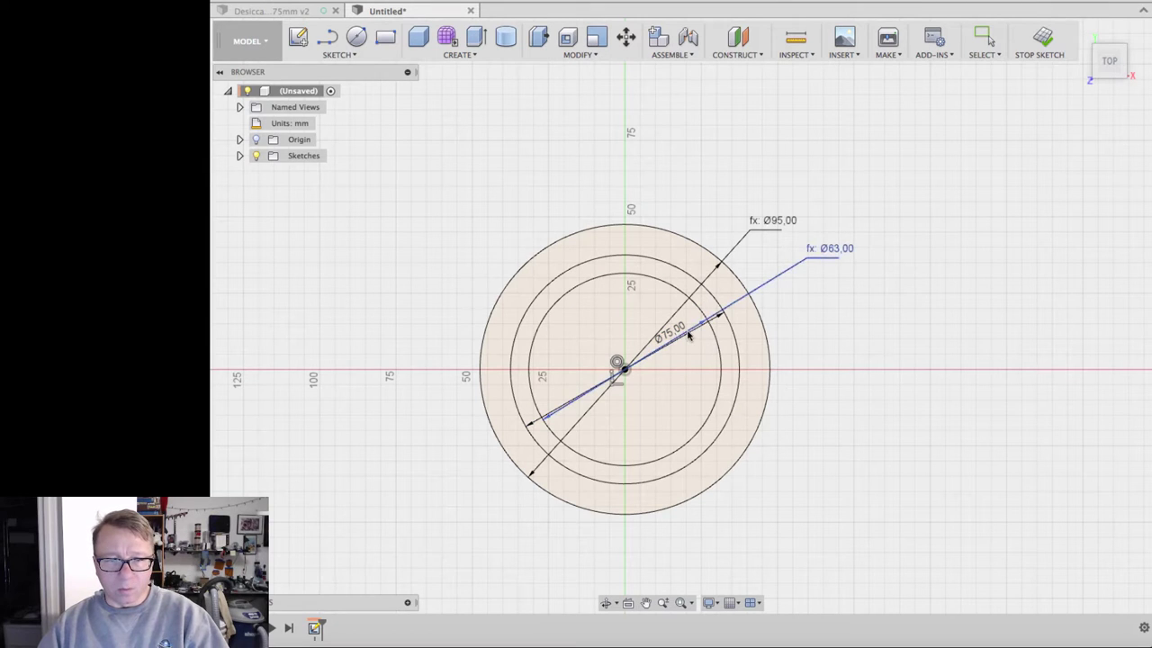
drag(680, 335, 794, 209)
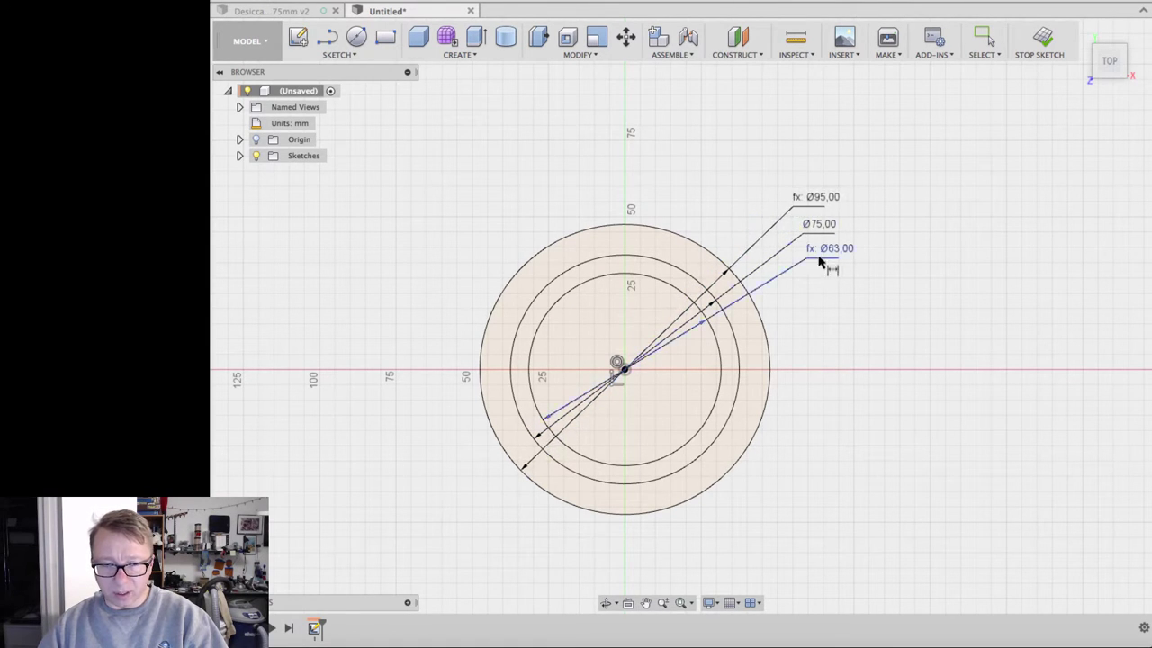
drag(817, 257, 805, 260)
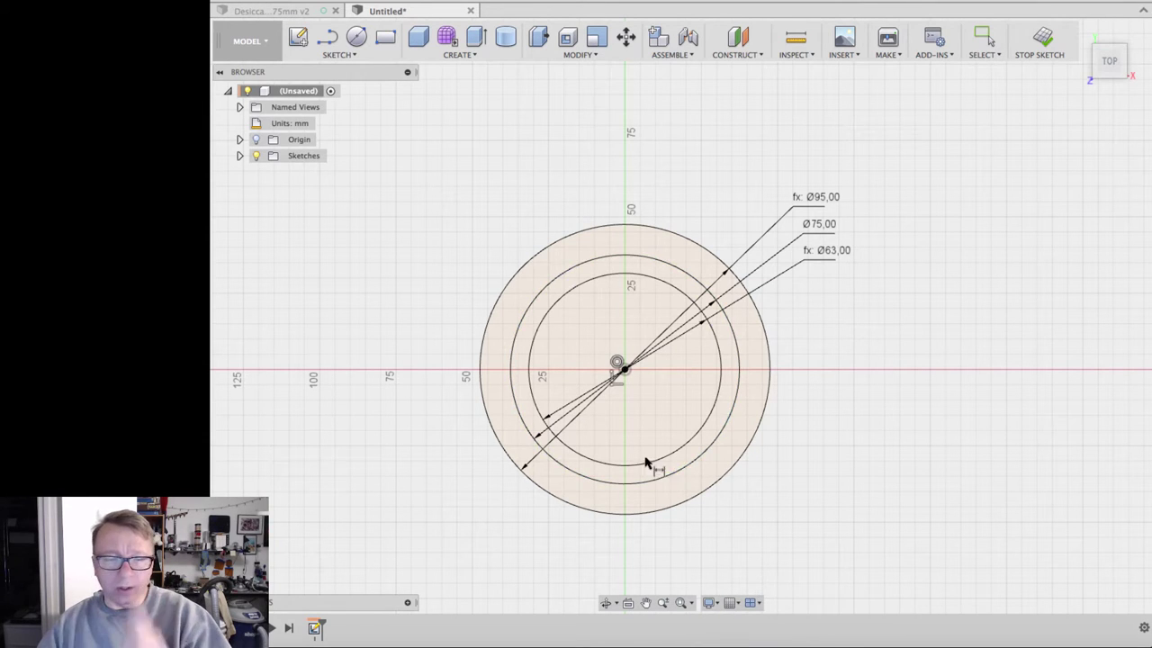
mouse_move(646, 463)
middle_down()
mouse_move(792, 363)
mouse_move(823, 390)
middle_up()
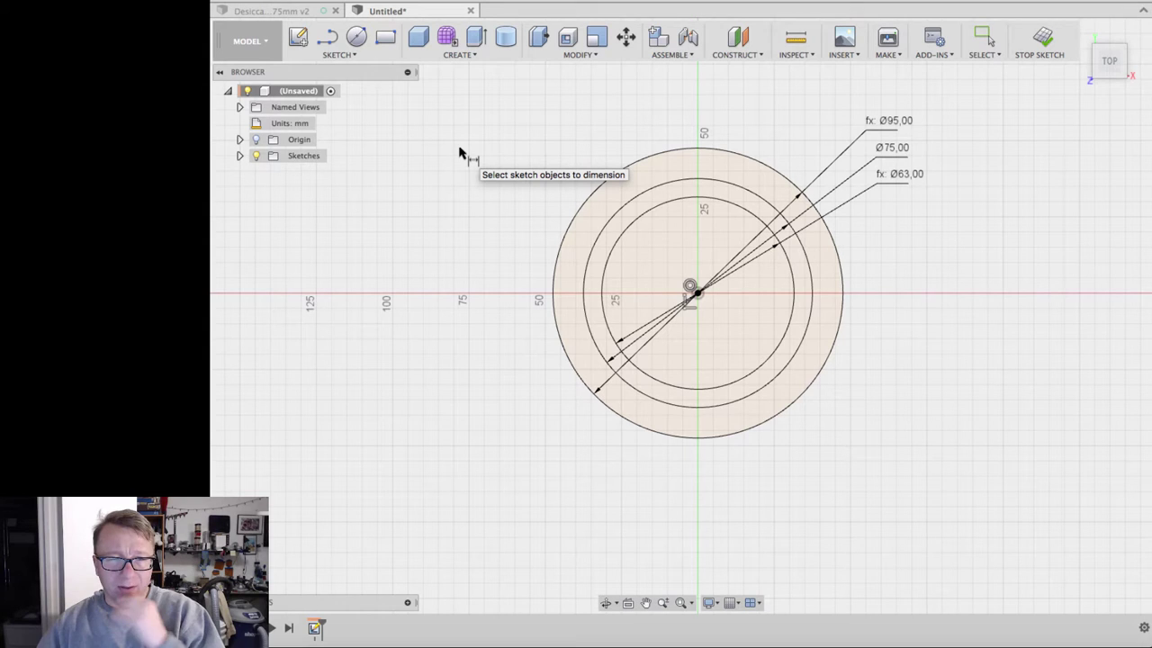
Draw a three-point arc across the outer circle's bottom edge, bulging inward.
click(340, 56)
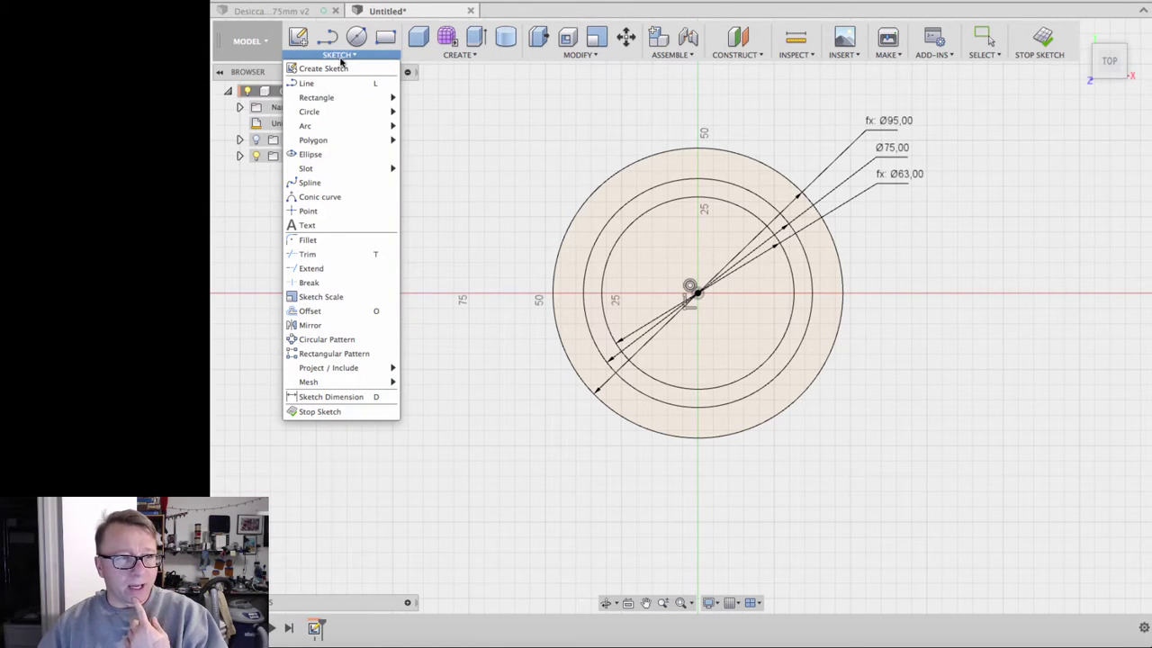
mouse_move(347, 126)
click(440, 131)
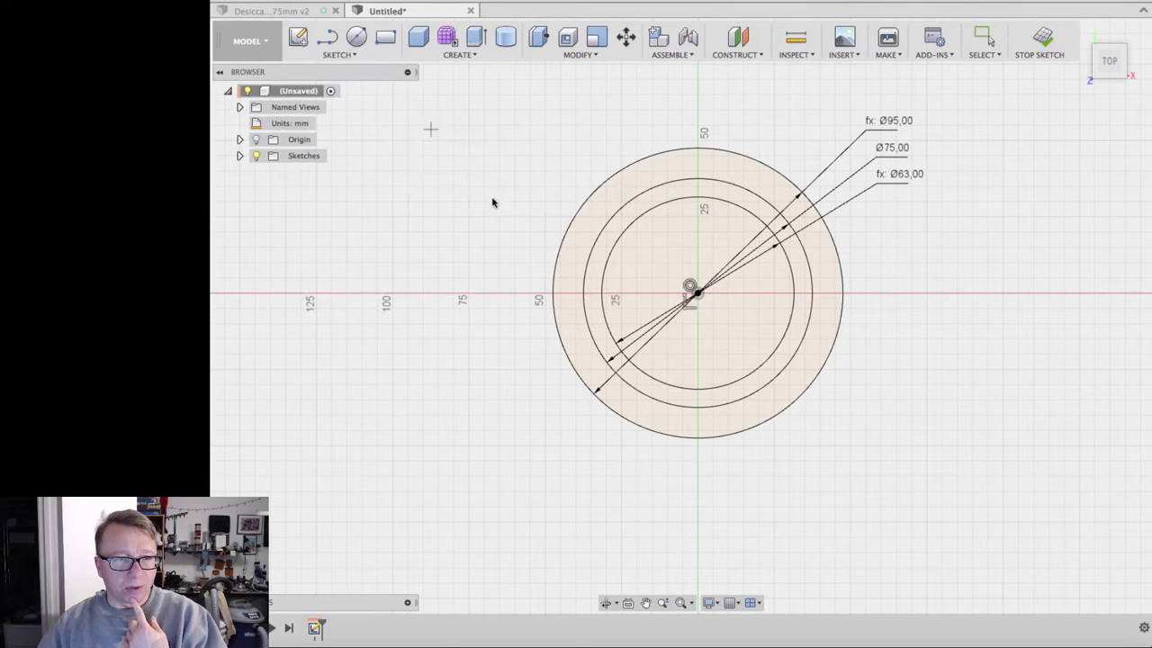
scroll(713, 396, down, 3)
scroll(708, 435, up, 8)
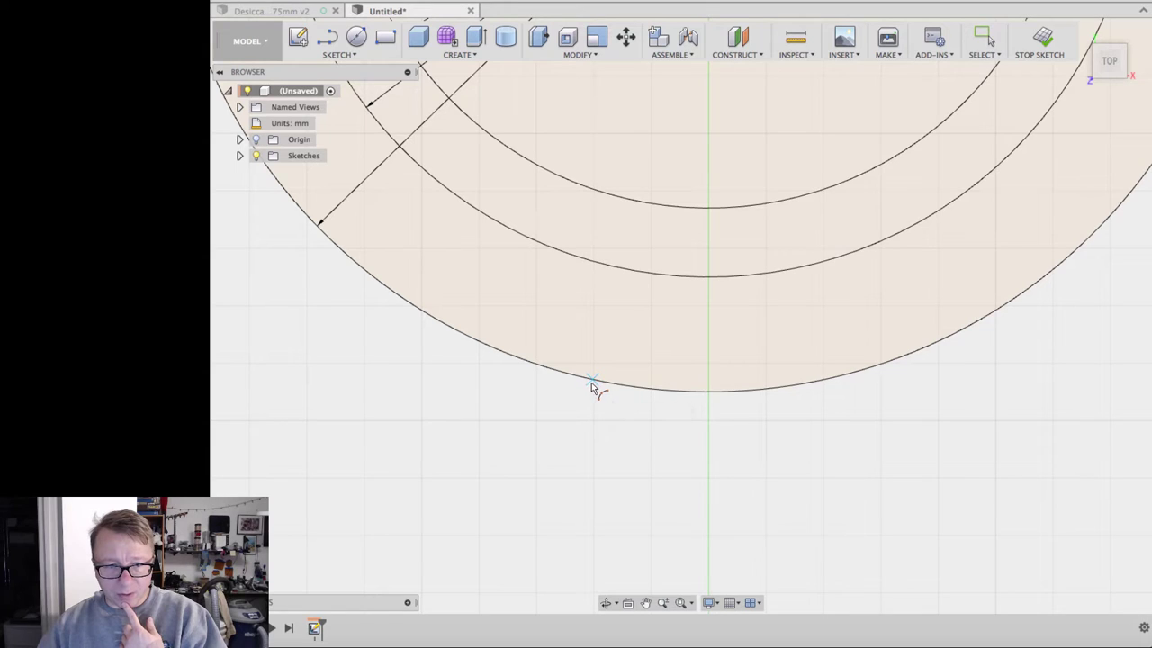
click(594, 384)
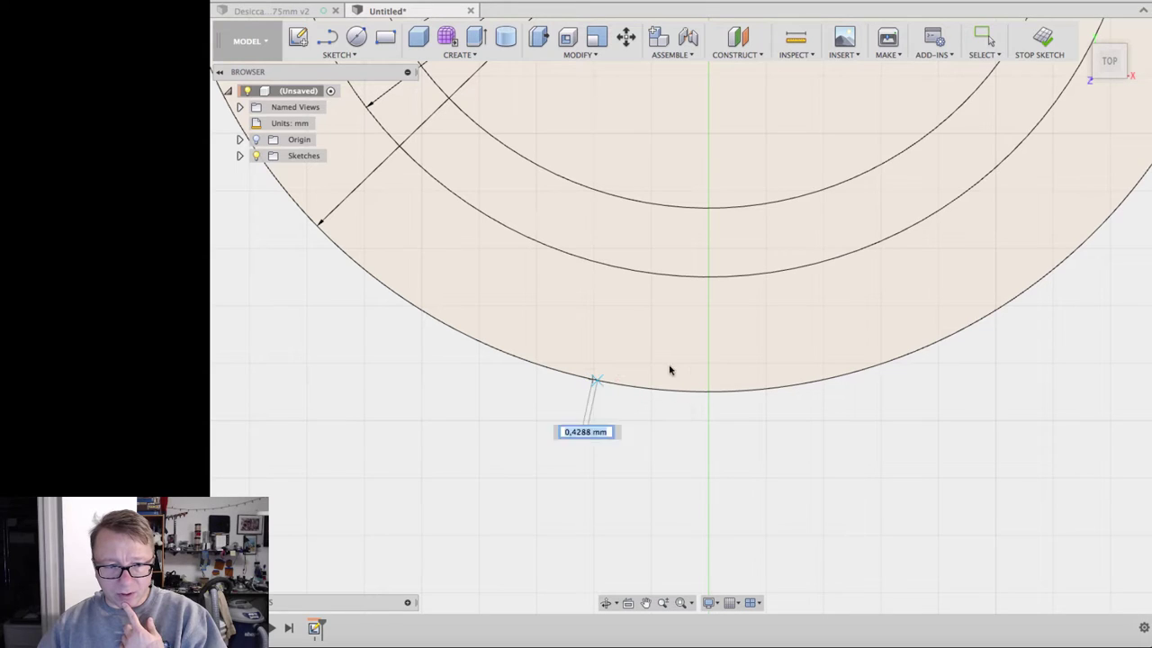
click(823, 382)
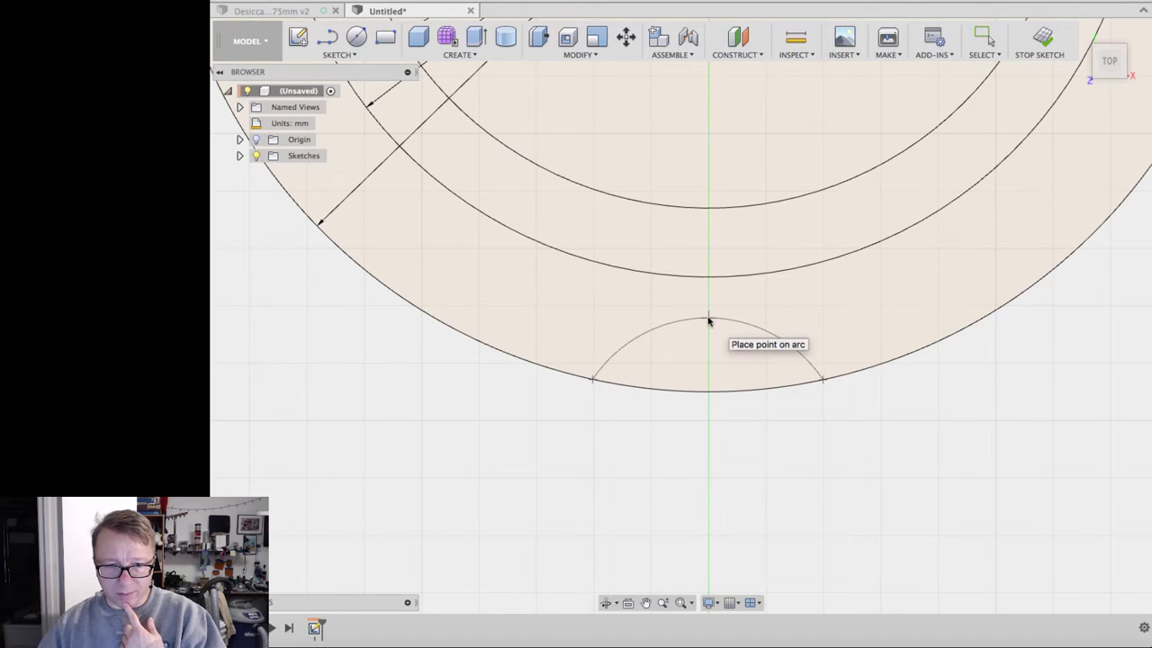
click(708, 321)
scroll(816, 381, down, 5)
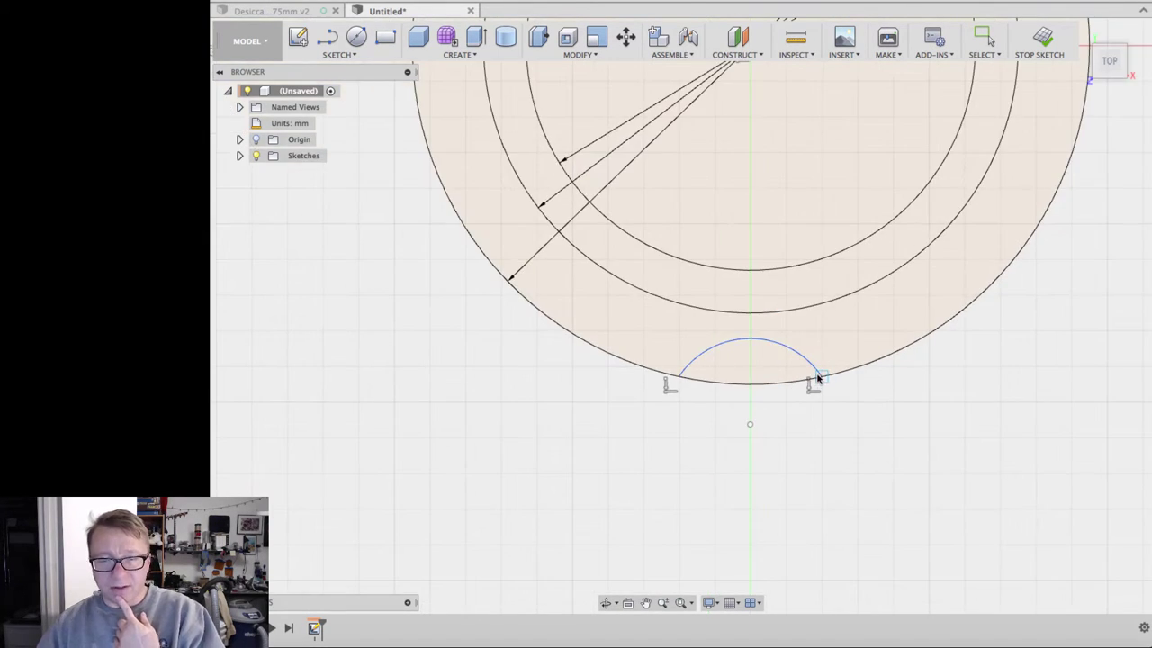
scroll(792, 389, down, 3)
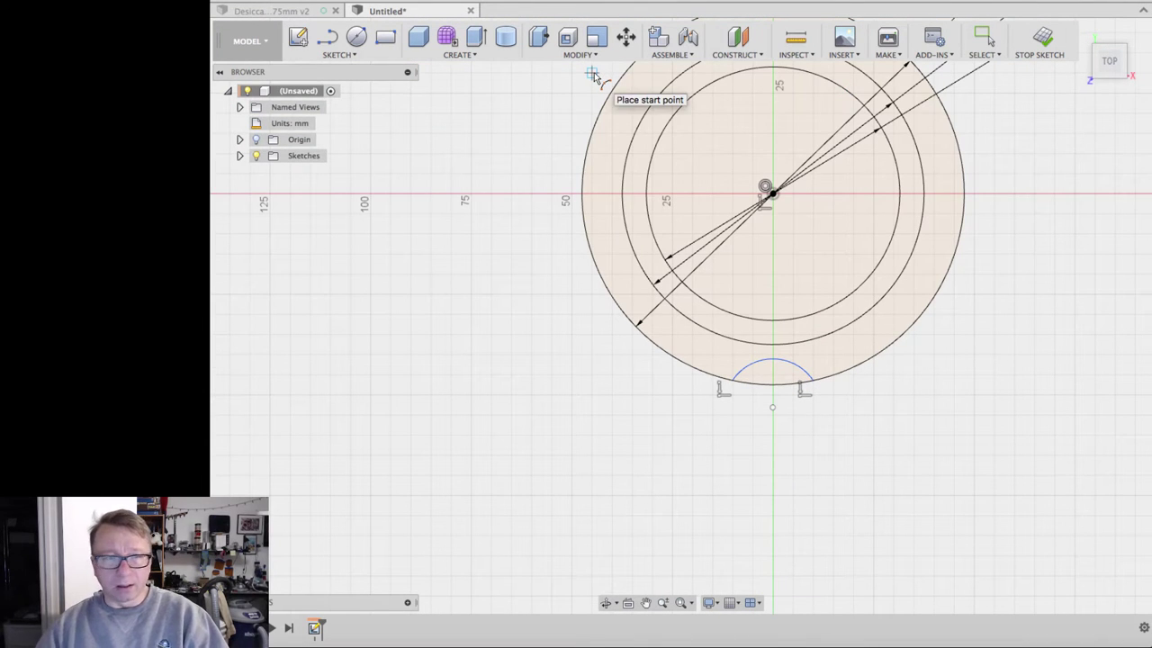
Start a circular pattern of the bottom arc around the circles' centre.
click(351, 54)
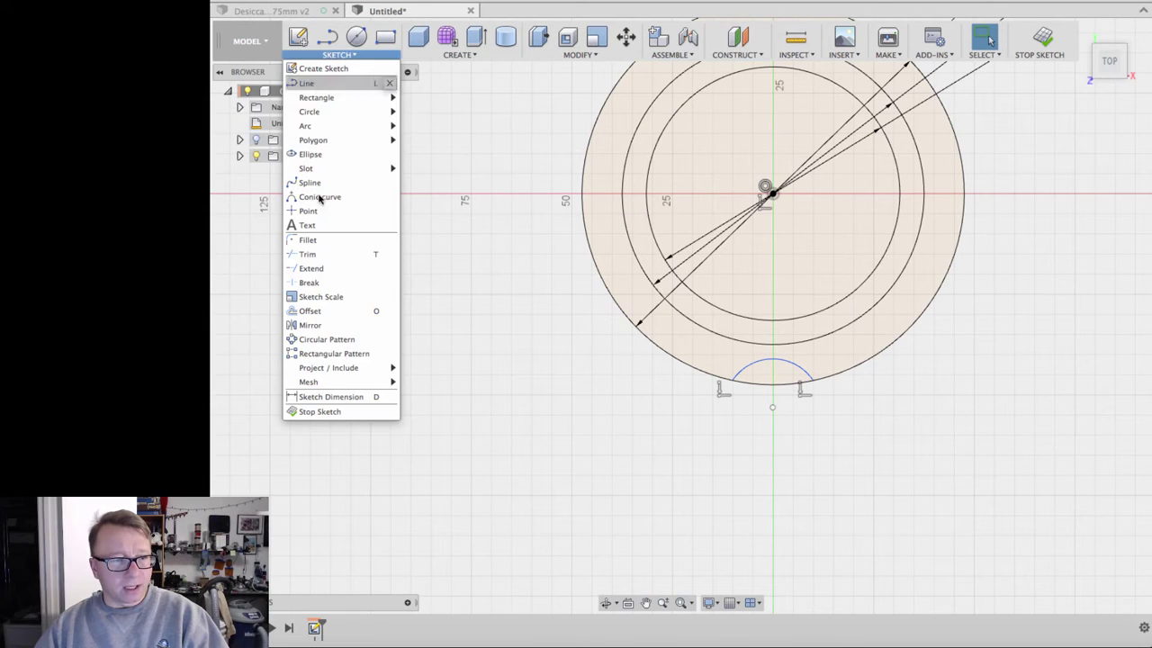
click(331, 339)
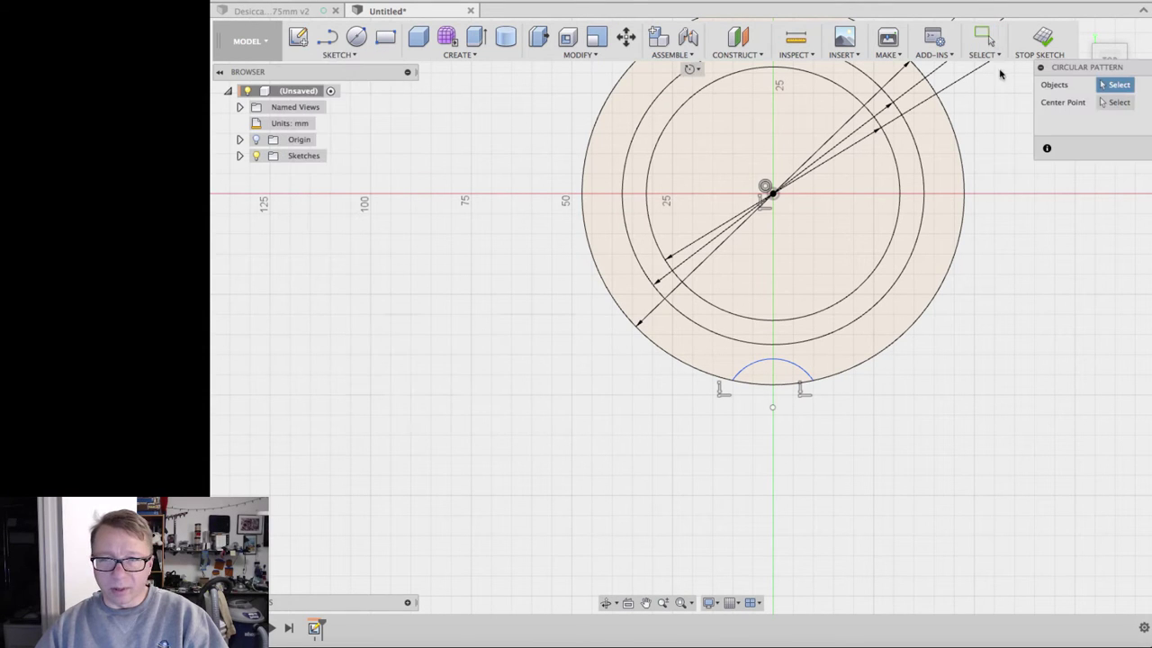
click(799, 368)
click(1119, 101)
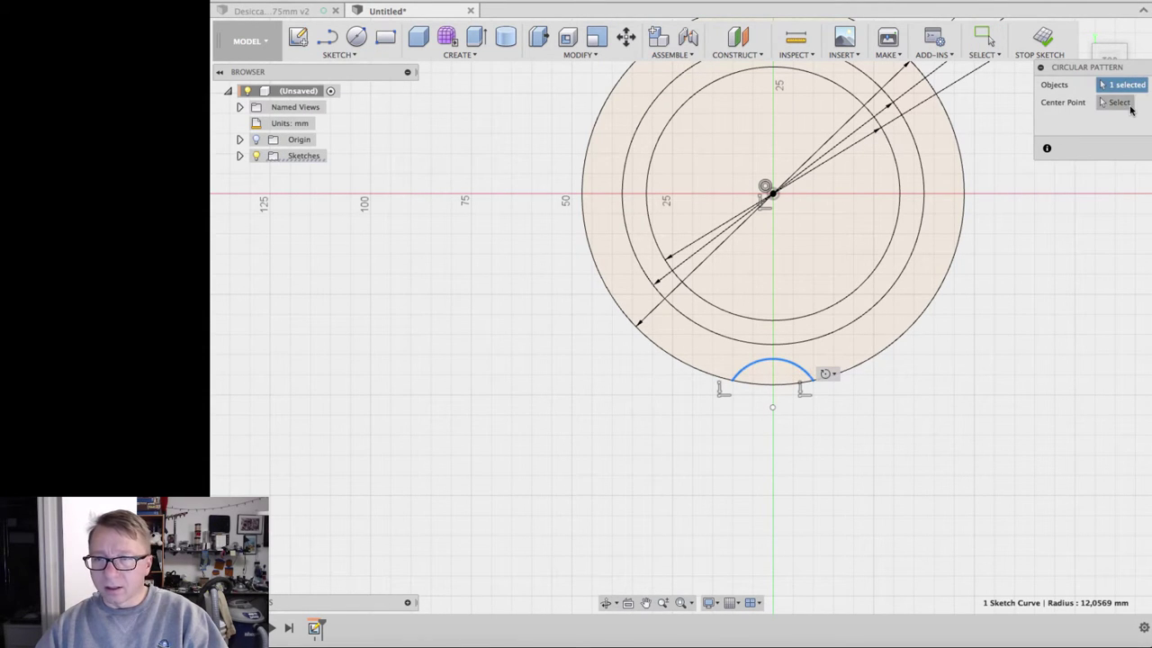
click(772, 194)
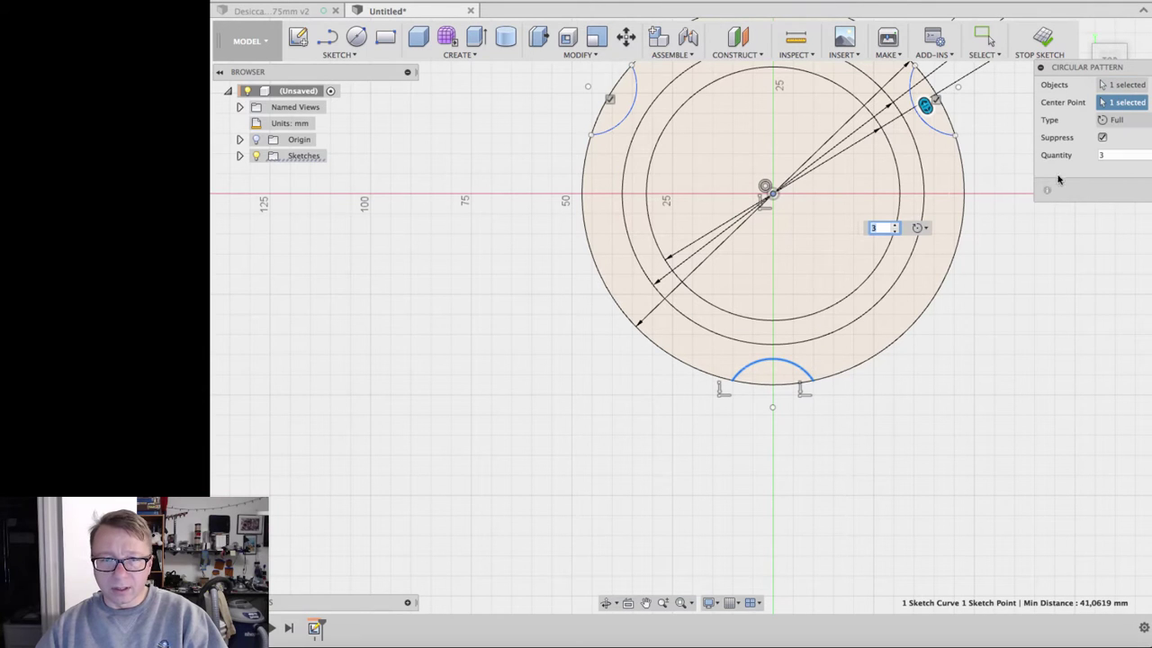
Set the pattern quantity to 8, confirm it, and finish the sketch.
click(1049, 151)
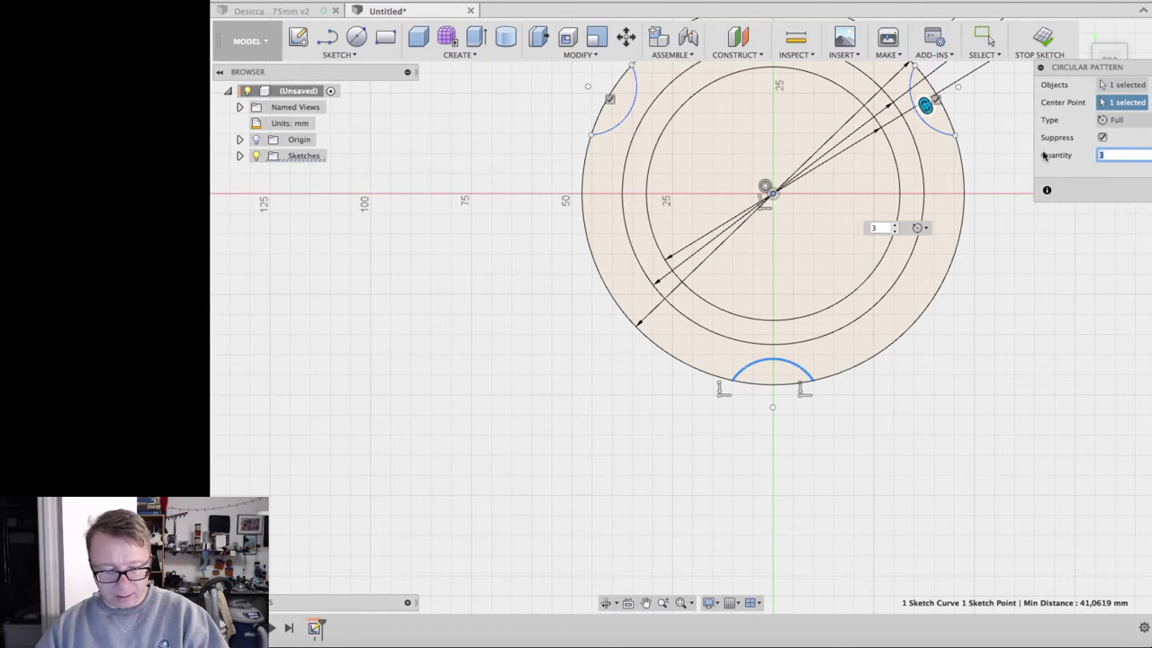
text(6)
click(1101, 155)
text(8)
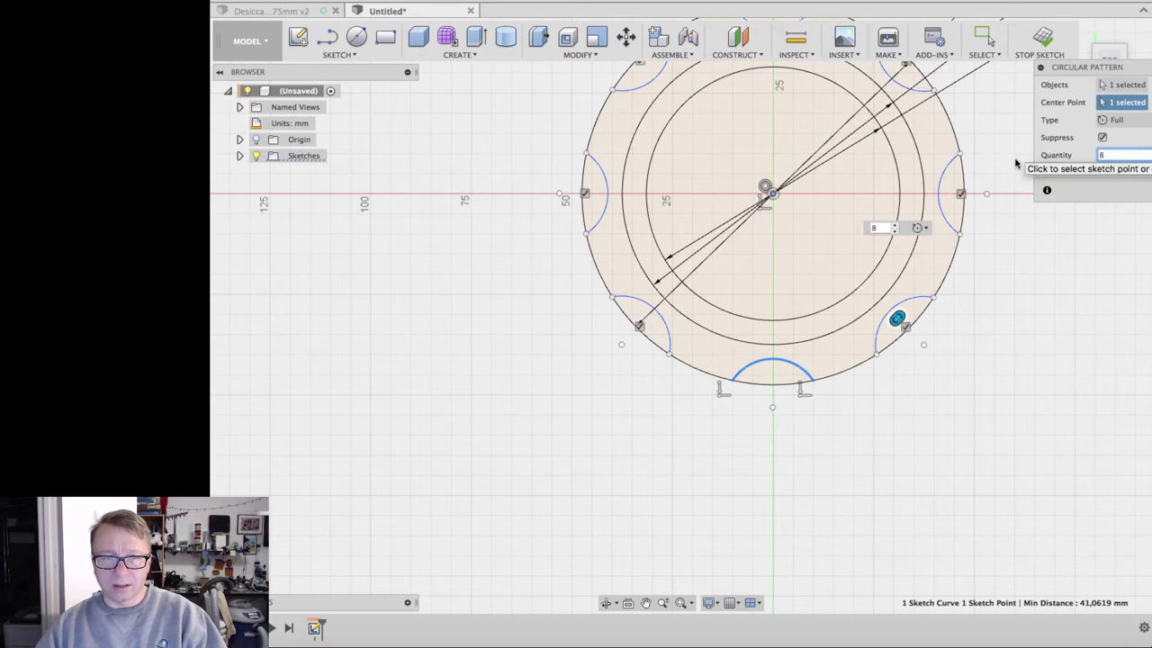
scroll(1015, 270, down, 2)
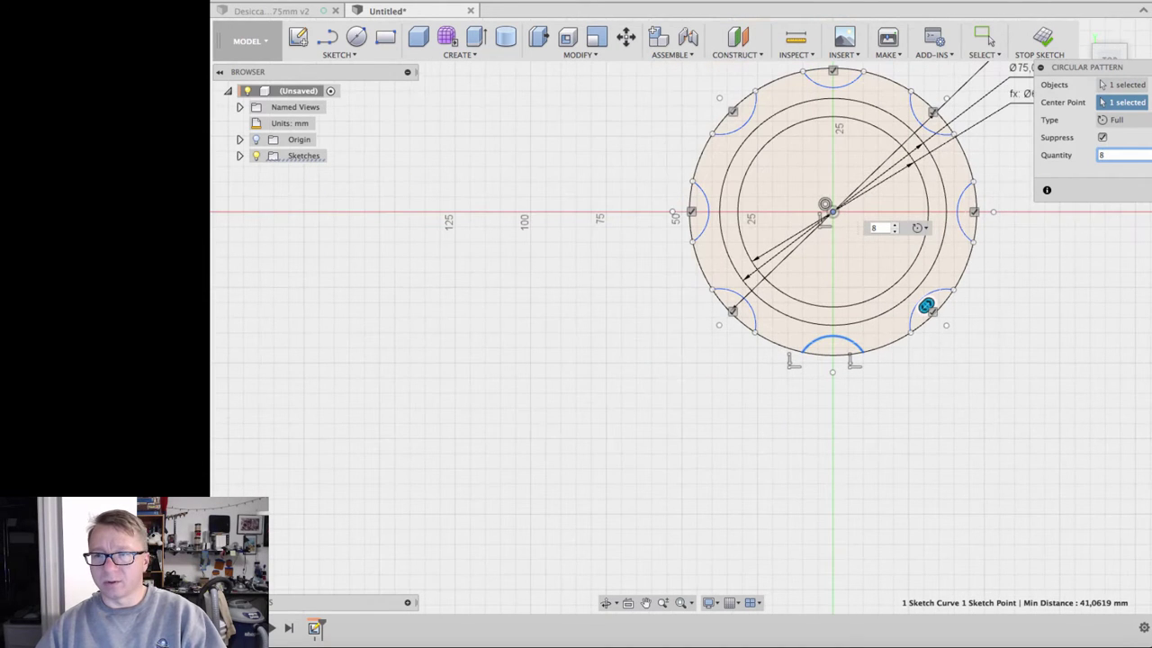
key(Return)
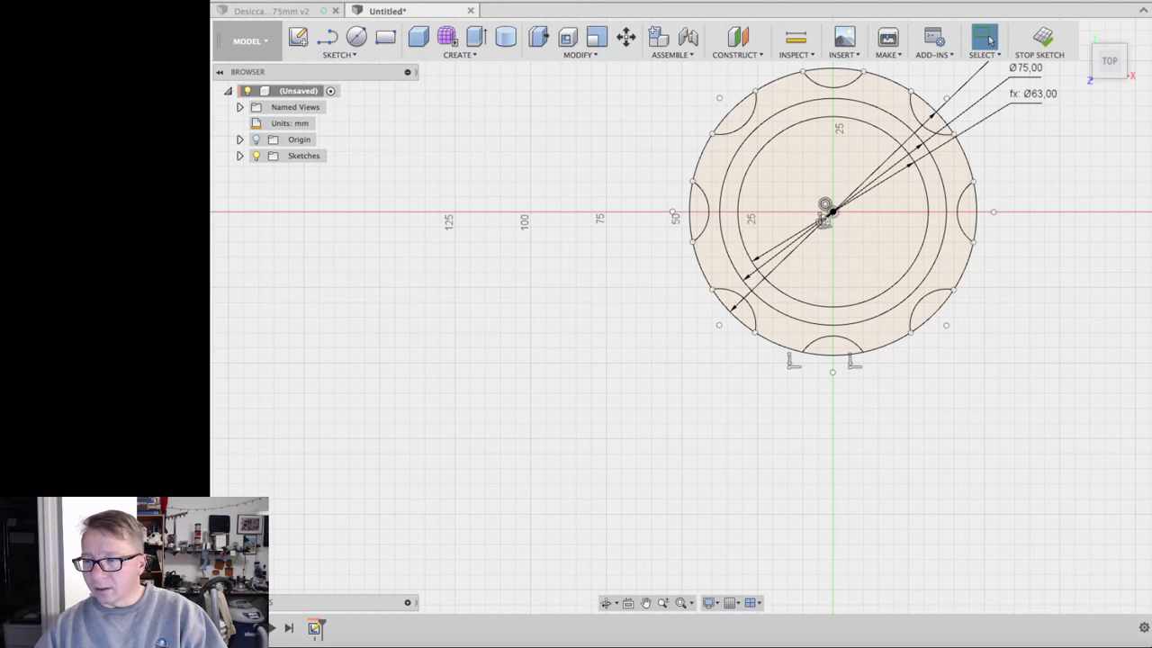
click(1039, 40)
mouse_move(1049, 336)
middle_down()
mouse_move(972, 419)
mouse_move(962, 334)
mouse_move(964, 347)
middle_up()
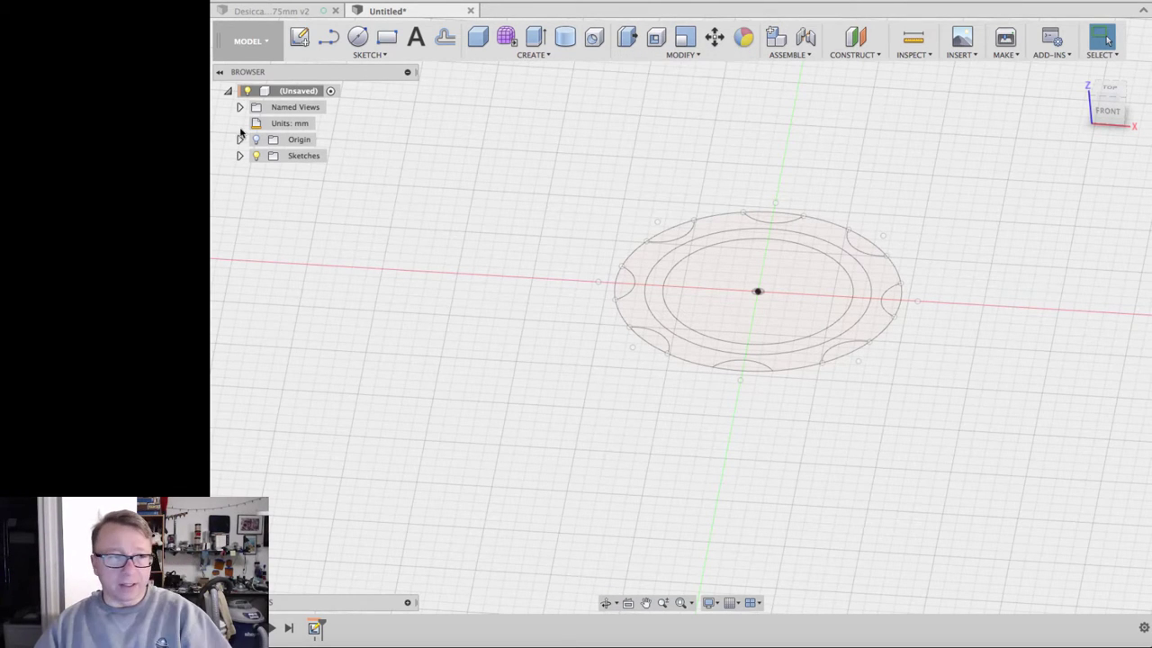
Extrude the ring and inner disc profiles -75 mm downward into a solid.
click(670, 260)
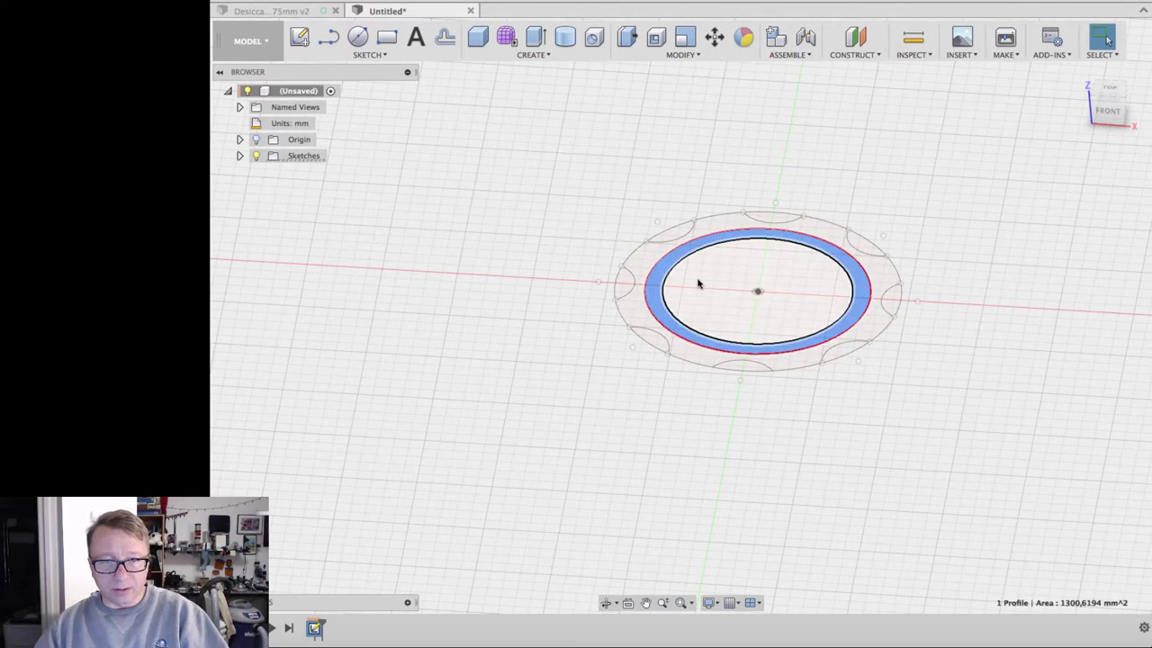
shift+click(697, 283)
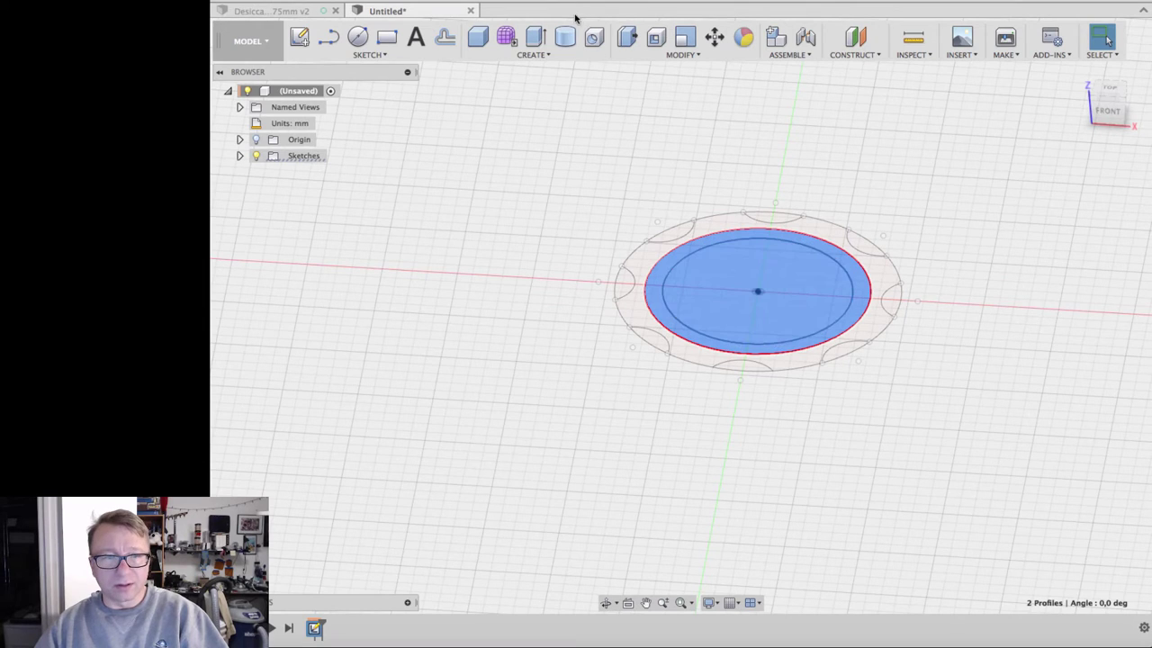
click(535, 36)
text(-75)
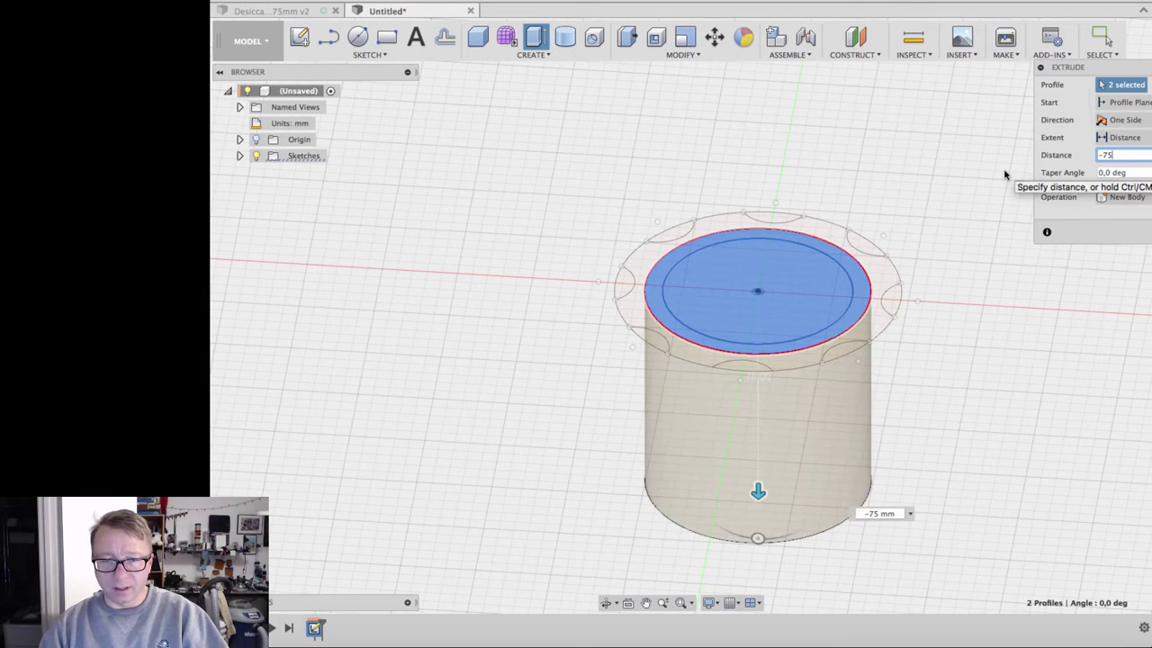
key(Return)
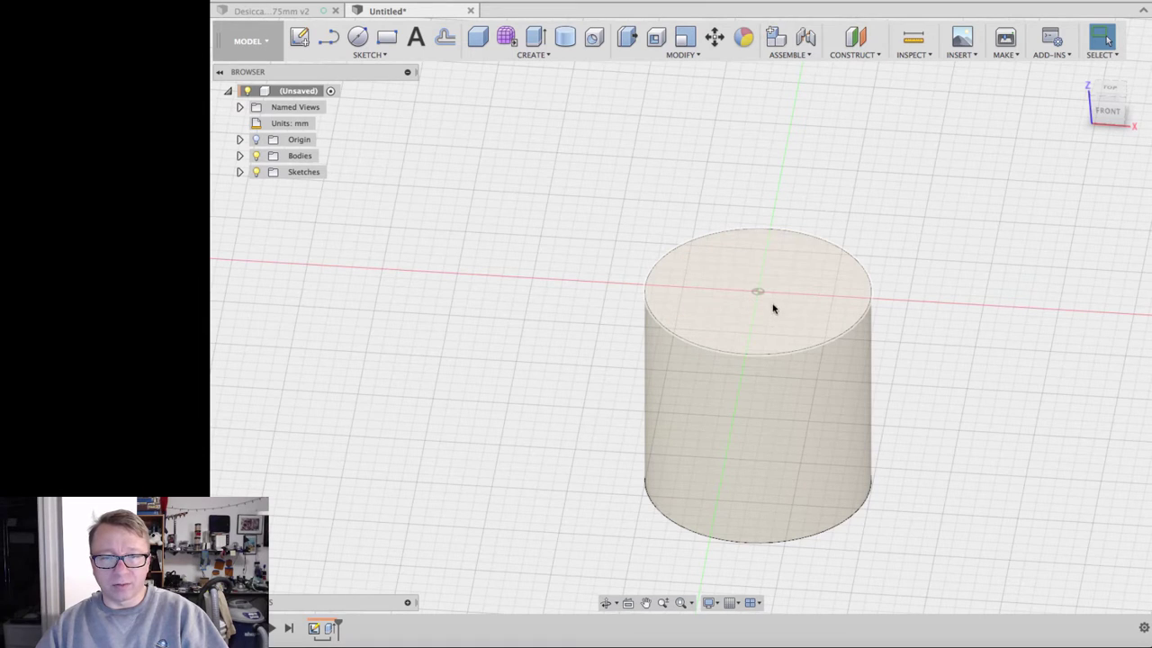
Shell the cylinder, removing its top face, with a 3 mm inside thickness.
click(656, 36)
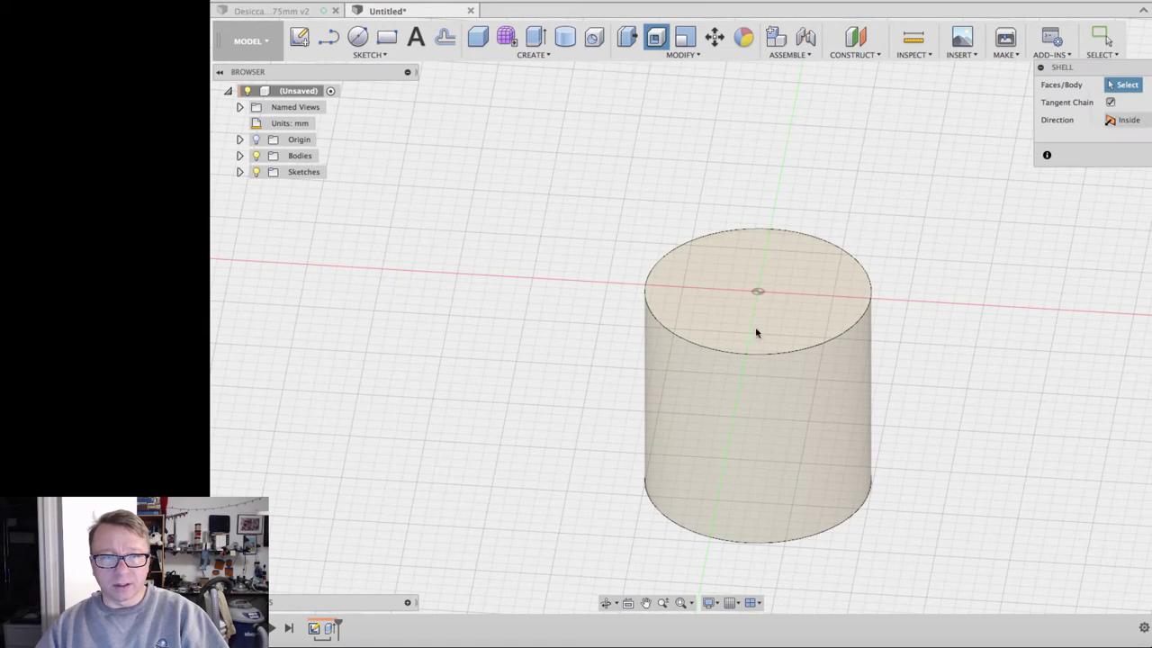
click(754, 340)
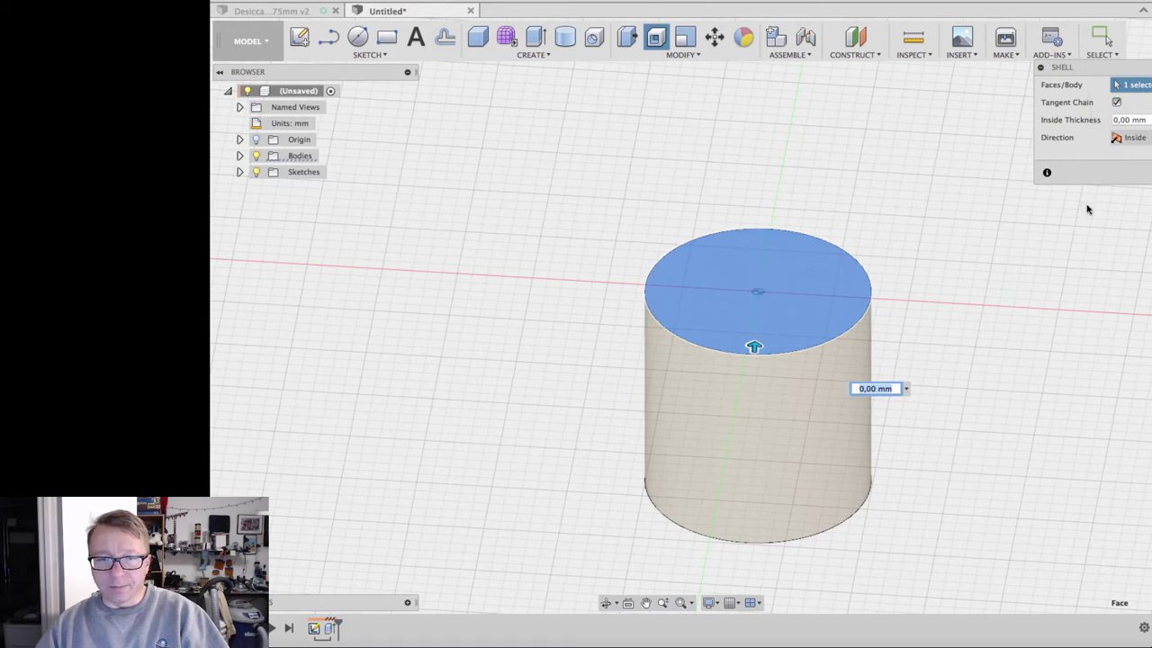
click(1128, 120)
text(3)
key(Return)
shift+middle_drag(927, 311, 810, 369)
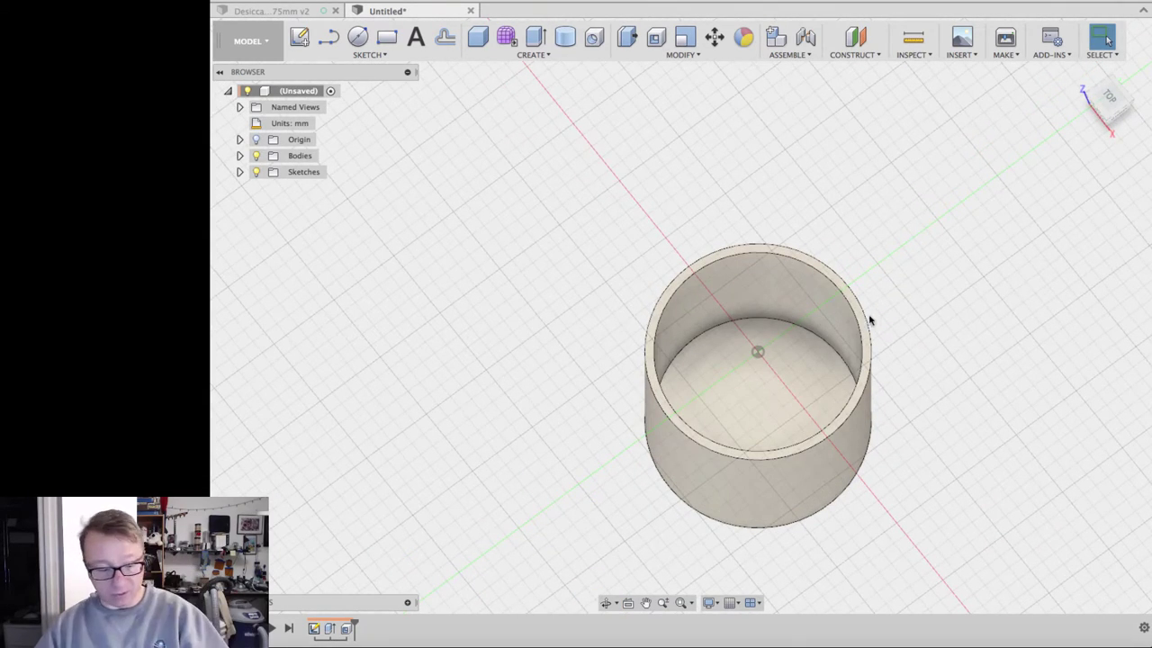
Make the sketches visible in the Browser and tilt the view to an isometric angle.
click(239, 171)
click(267, 187)
click(255, 171)
click(256, 171)
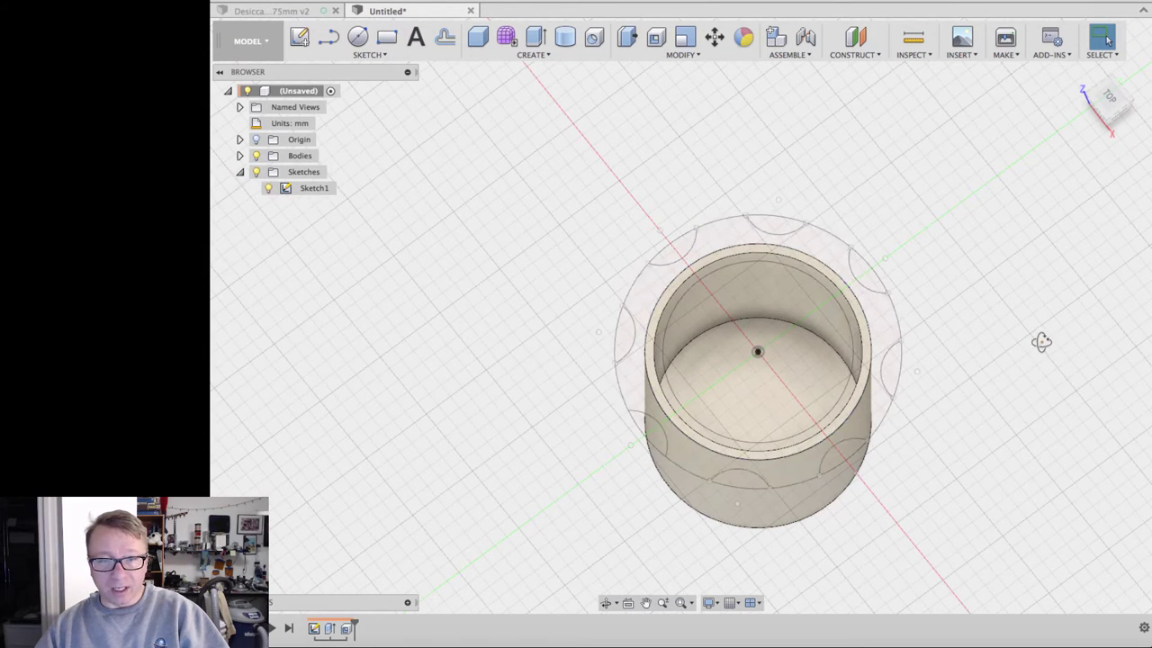
shift+middle_drag(1039, 336, 1032, 311)
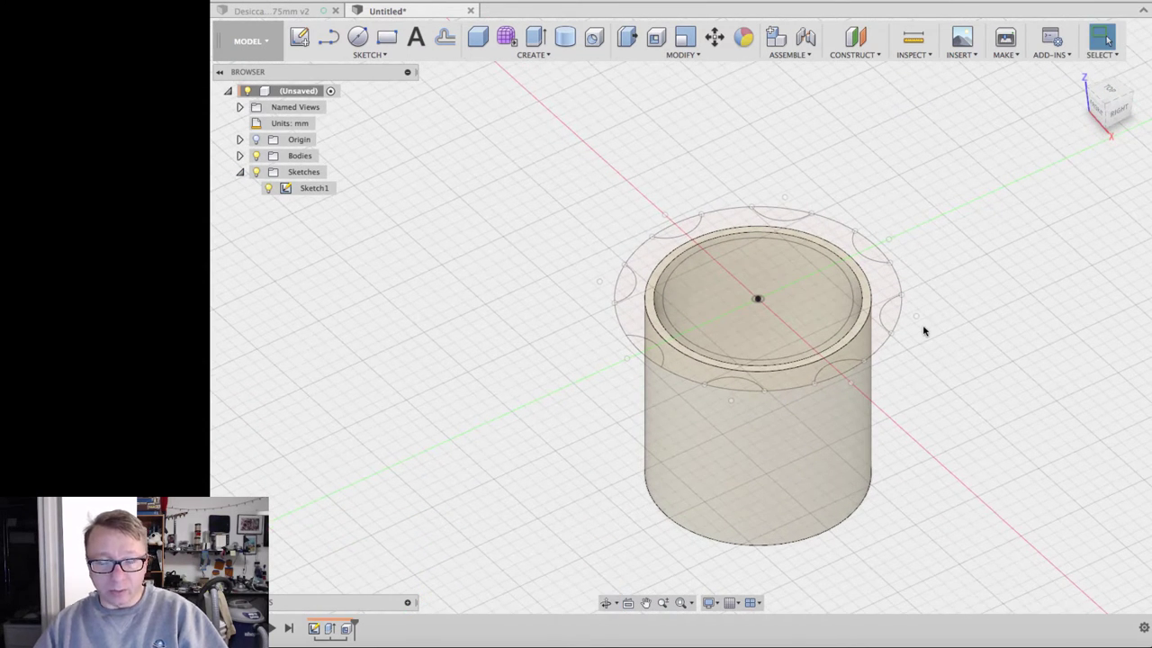
click(869, 244)
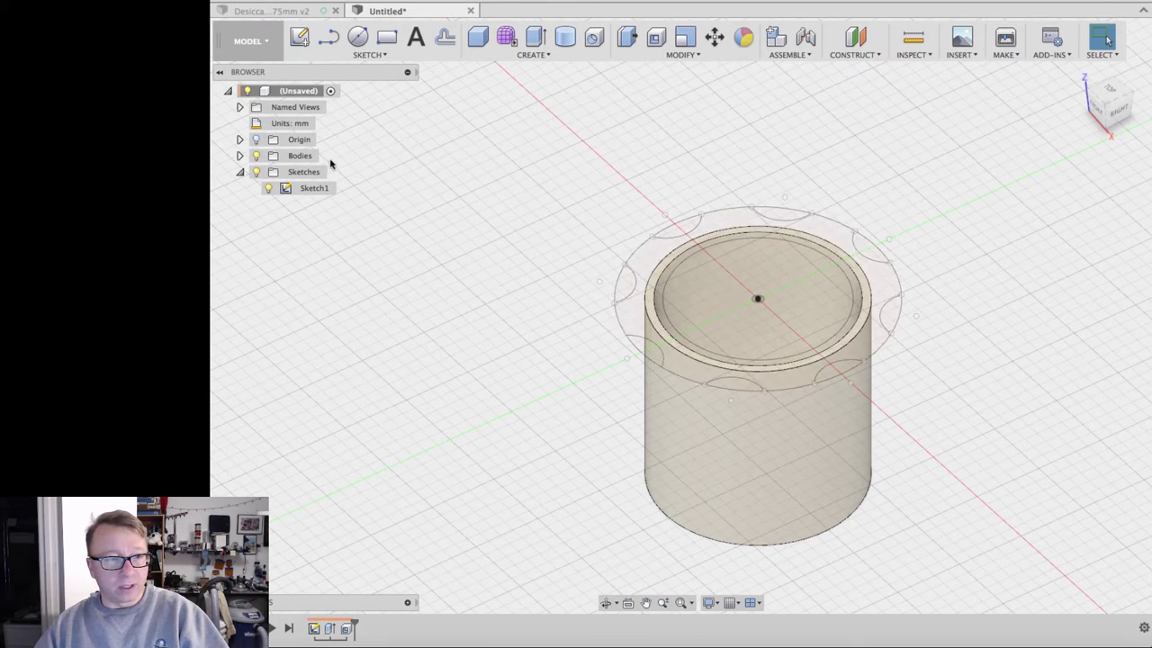
Rename the cylinder body to 'Body' and hide it.
click(239, 155)
click(306, 172)
click(305, 172)
text(Body)
key(Return)
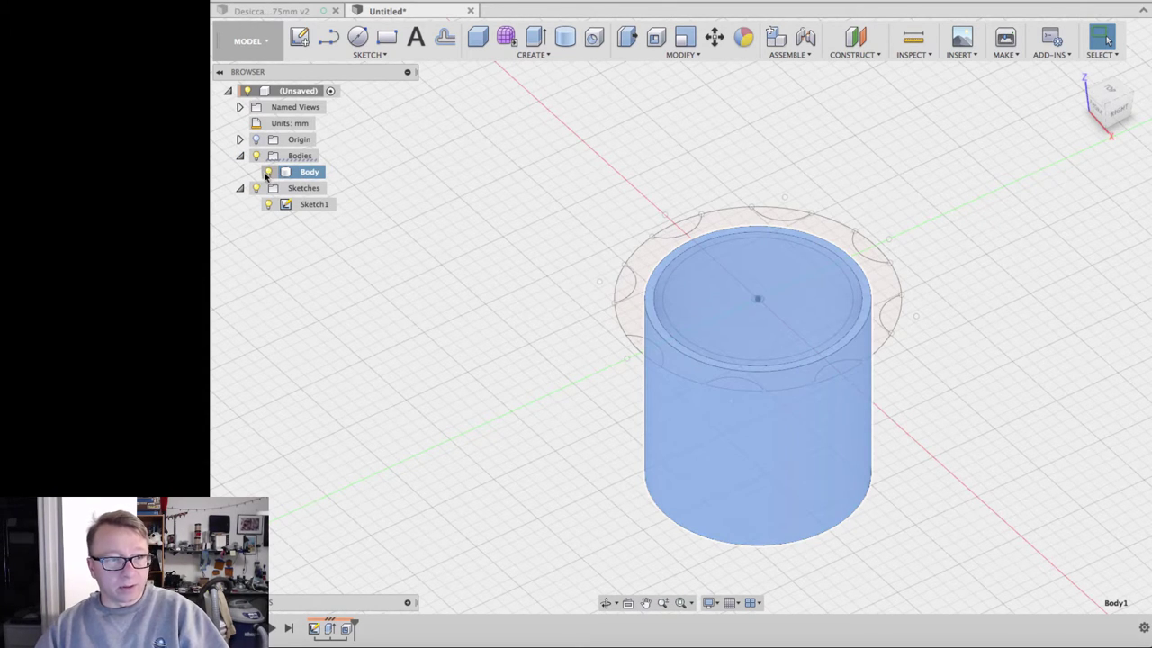
click(267, 172)
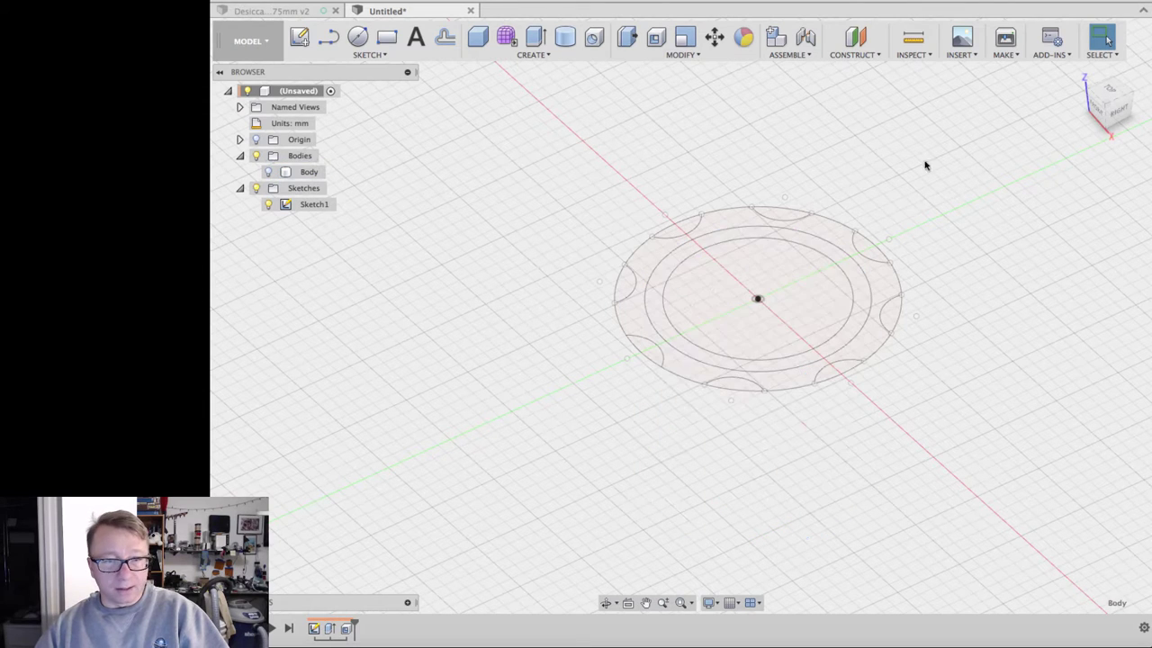
Select the ring, inner disc and scalloped outer region profiles.
click(666, 270)
shift+click(730, 288)
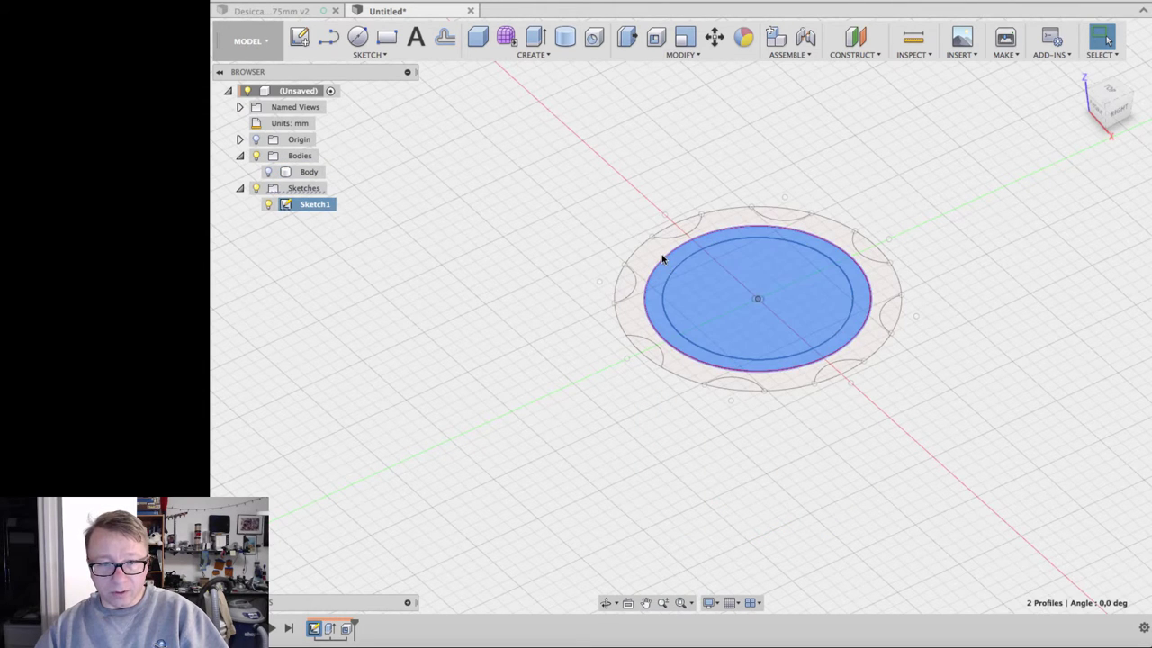
shift+click(656, 257)
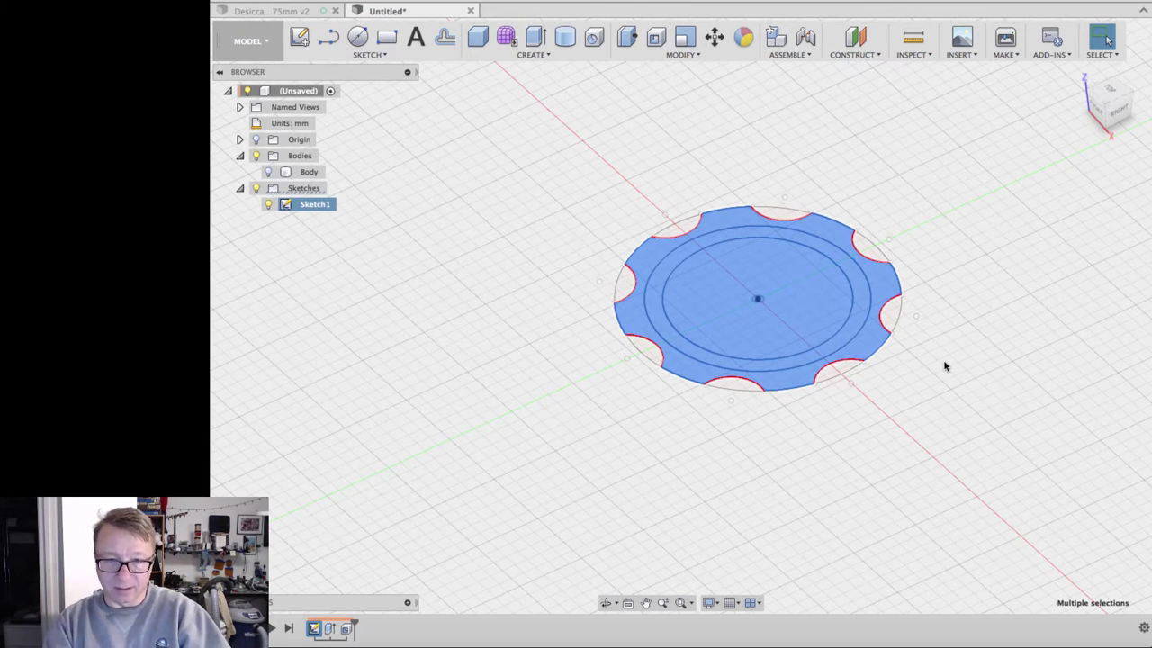
Extrude the three selected lid profiles 5 mm as a new body, Body2.
click(627, 36)
click(1050, 159)
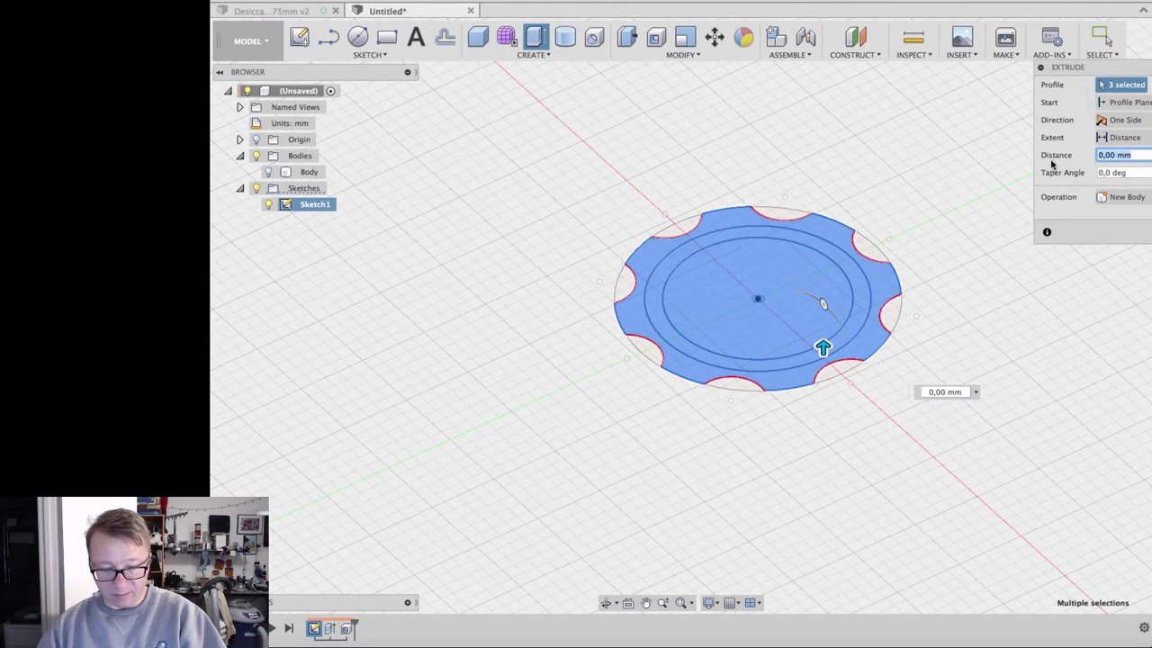
text(5)
key(Return)
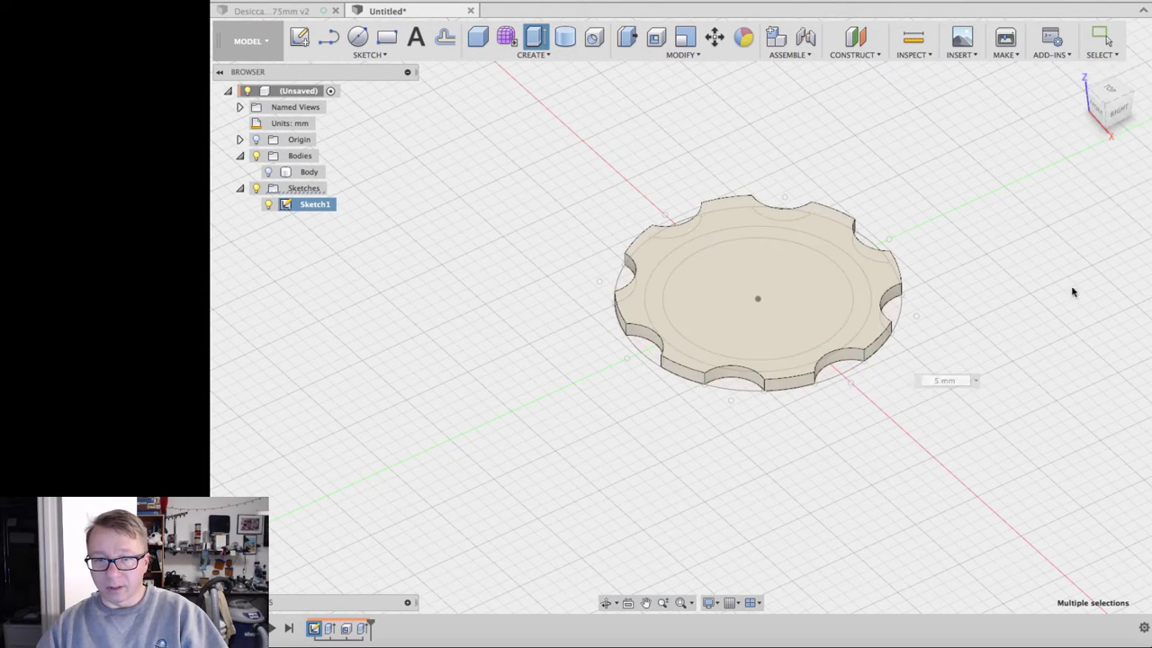
shift+middle_drag(1031, 314, 1004, 211)
key(Escape)
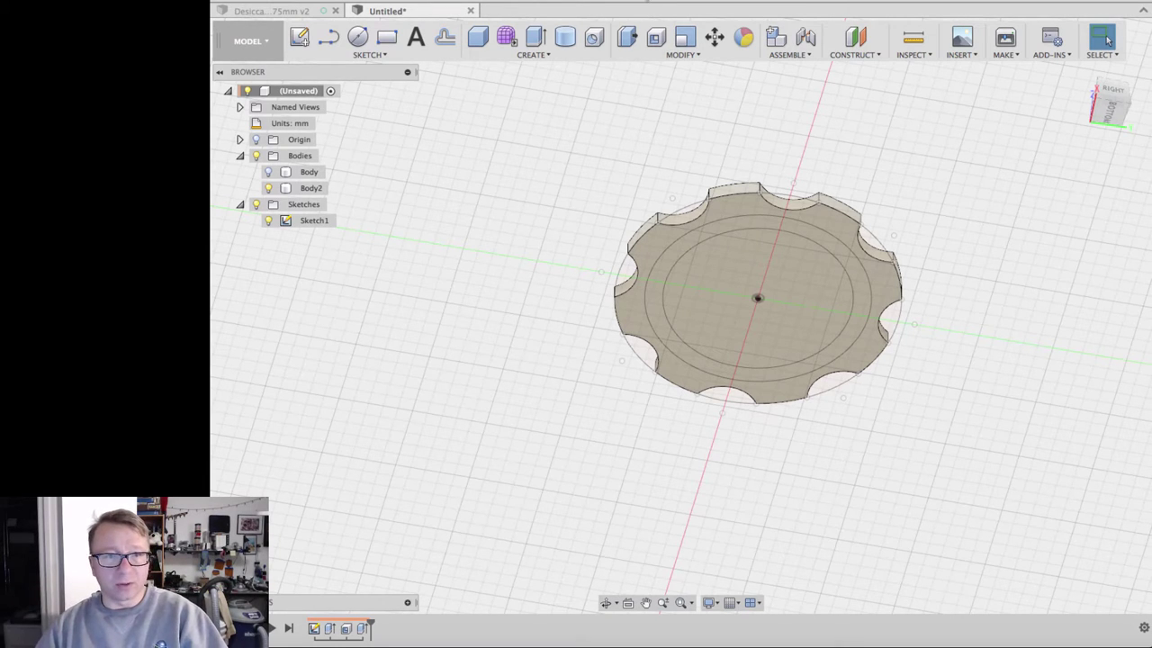
Extrude the ring profile -10 mm as a Join, then briefly show and re-hide the cylinder body.
click(628, 38)
click(684, 241)
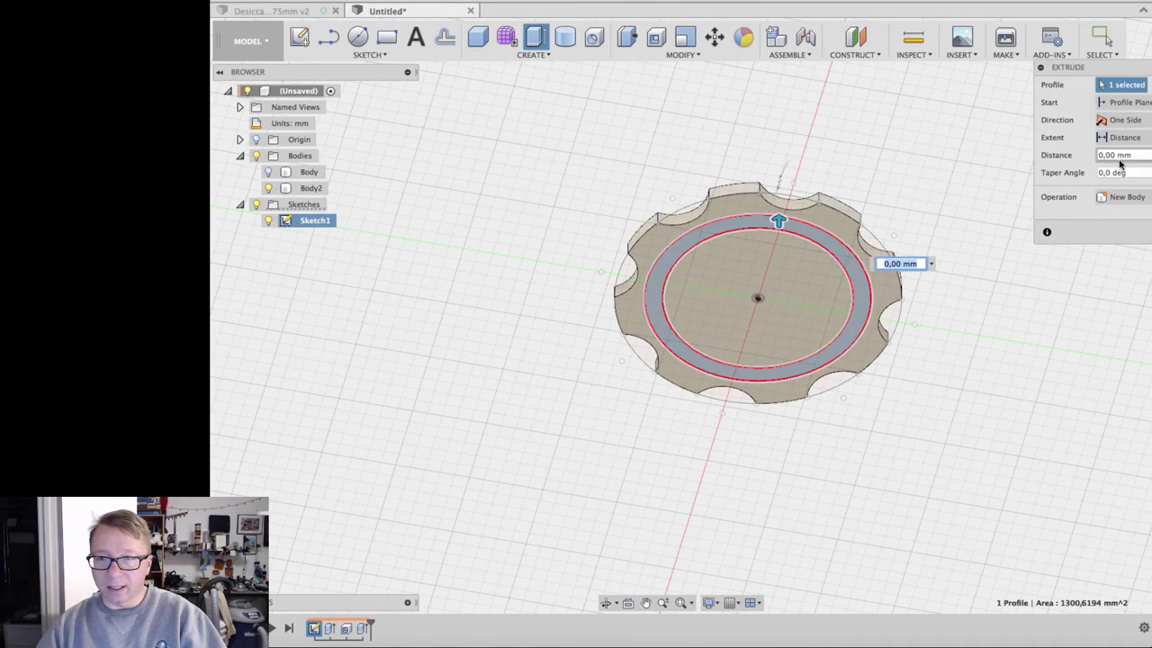
click(1120, 154)
text(-10)
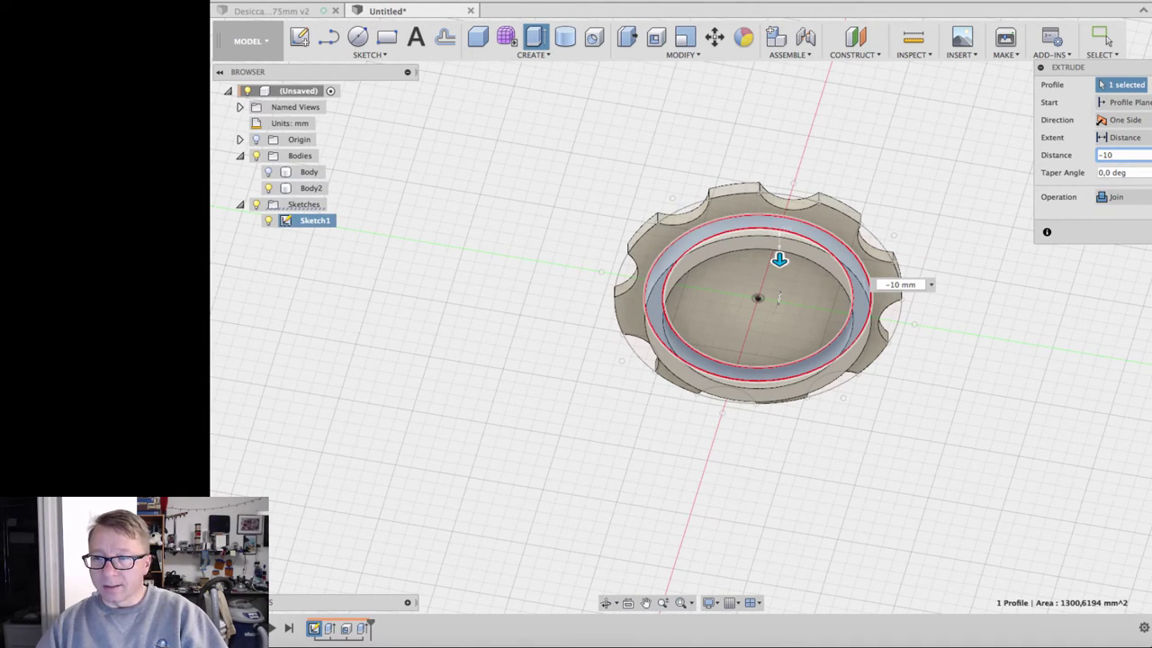
key(Return)
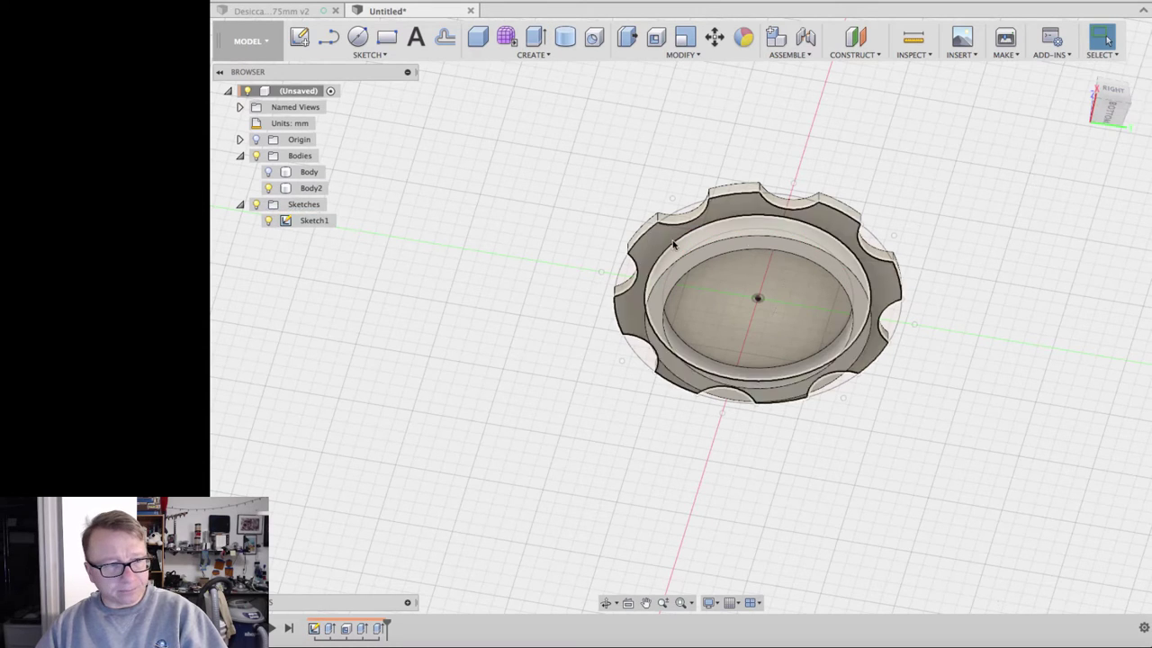
click(268, 172)
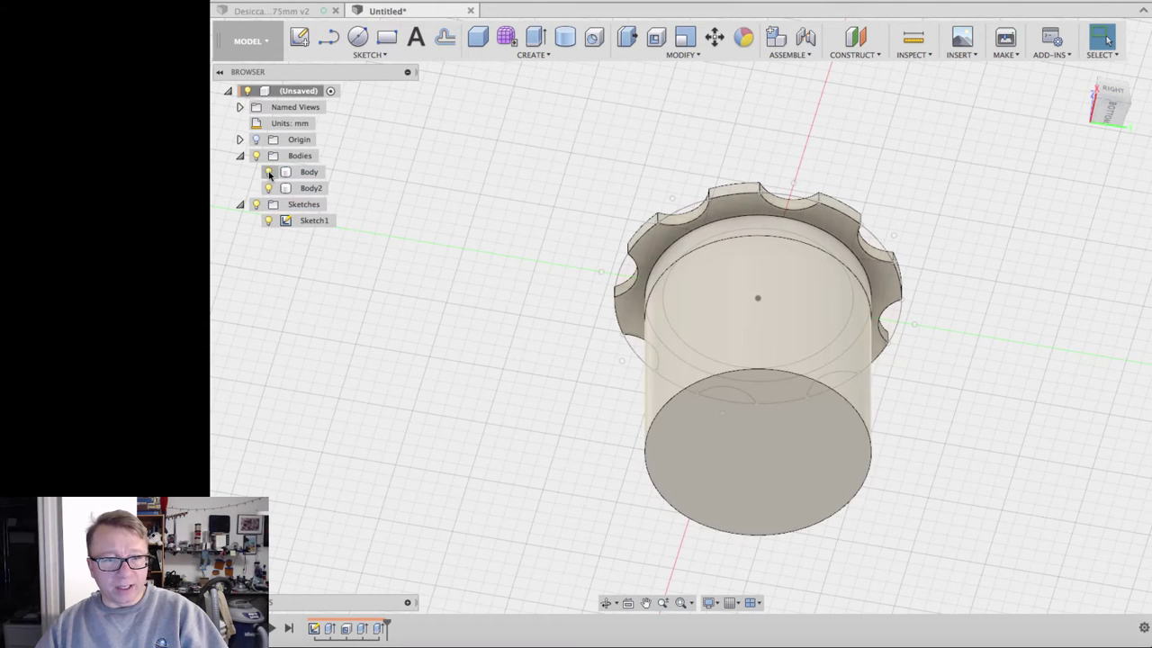
click(268, 171)
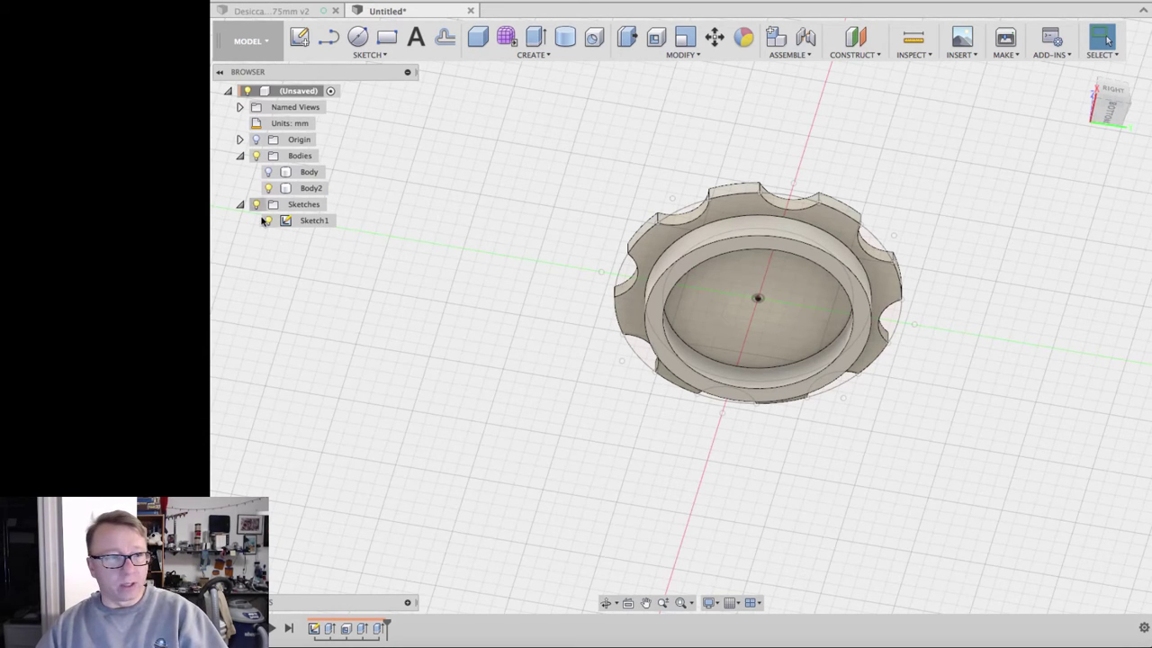
Add a modeled, full-length 70.0 mm M70x3 thread to the ring's outer face.
shift+middle_drag(650, 162, 638, 185)
click(535, 54)
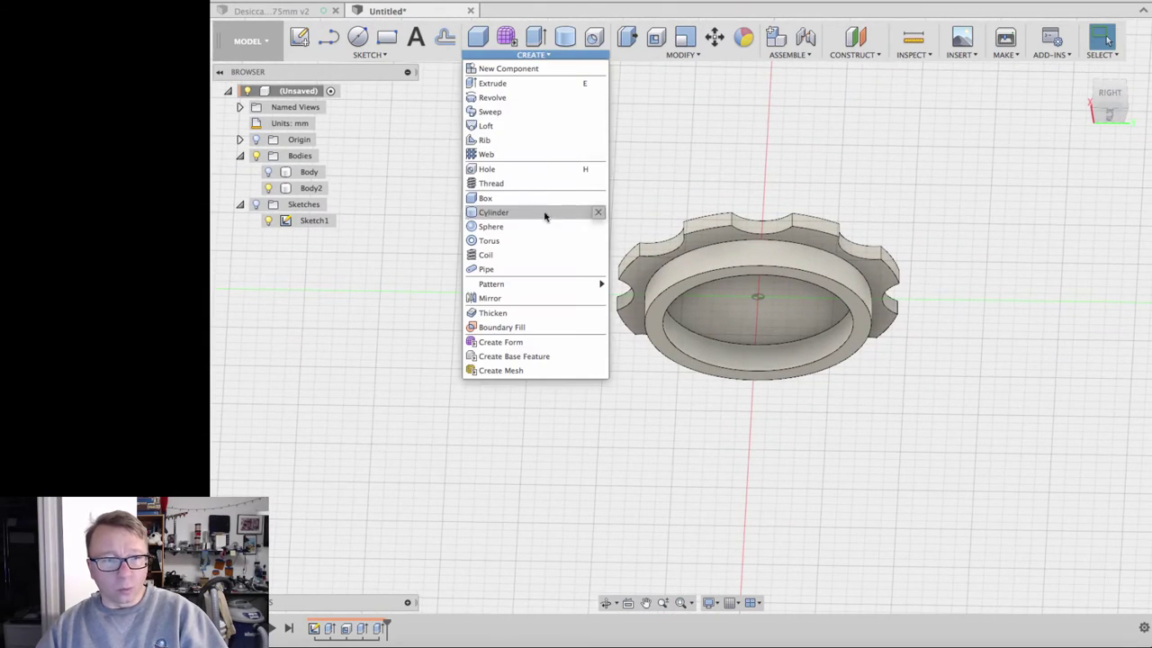
click(528, 185)
click(809, 276)
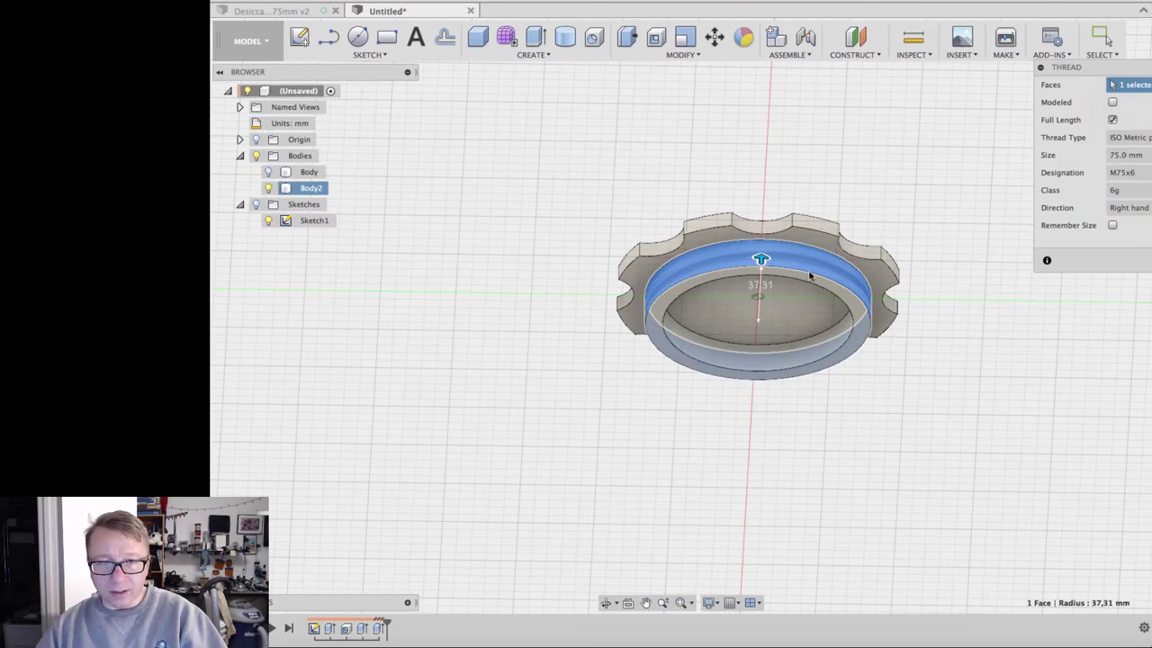
click(1113, 103)
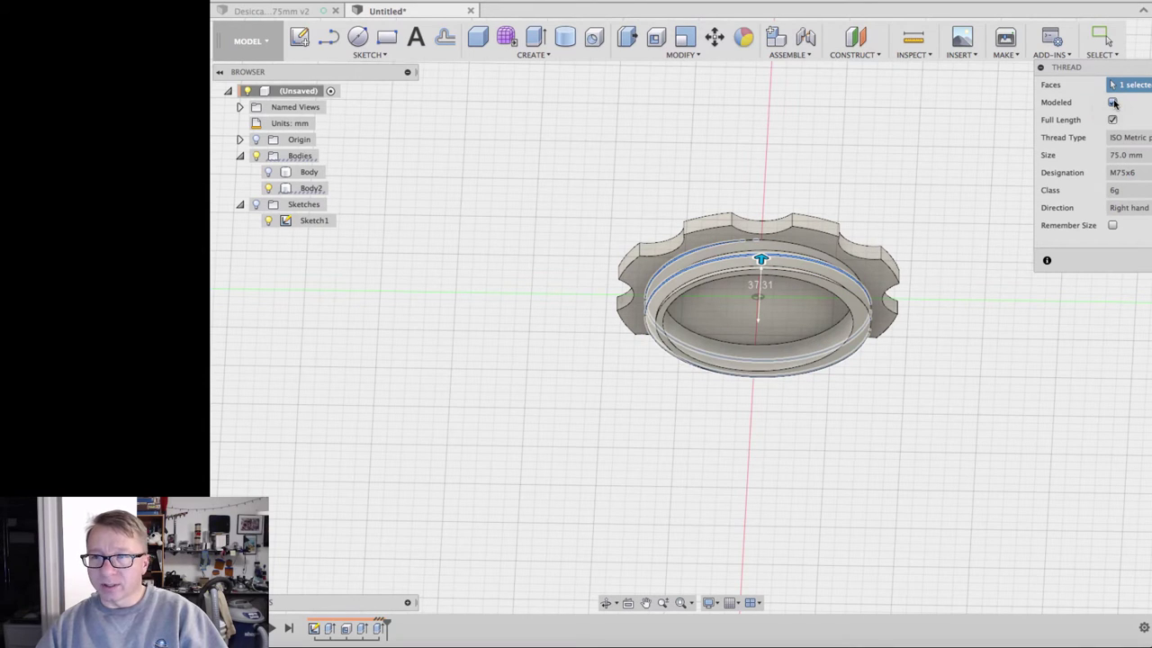
click(1126, 156)
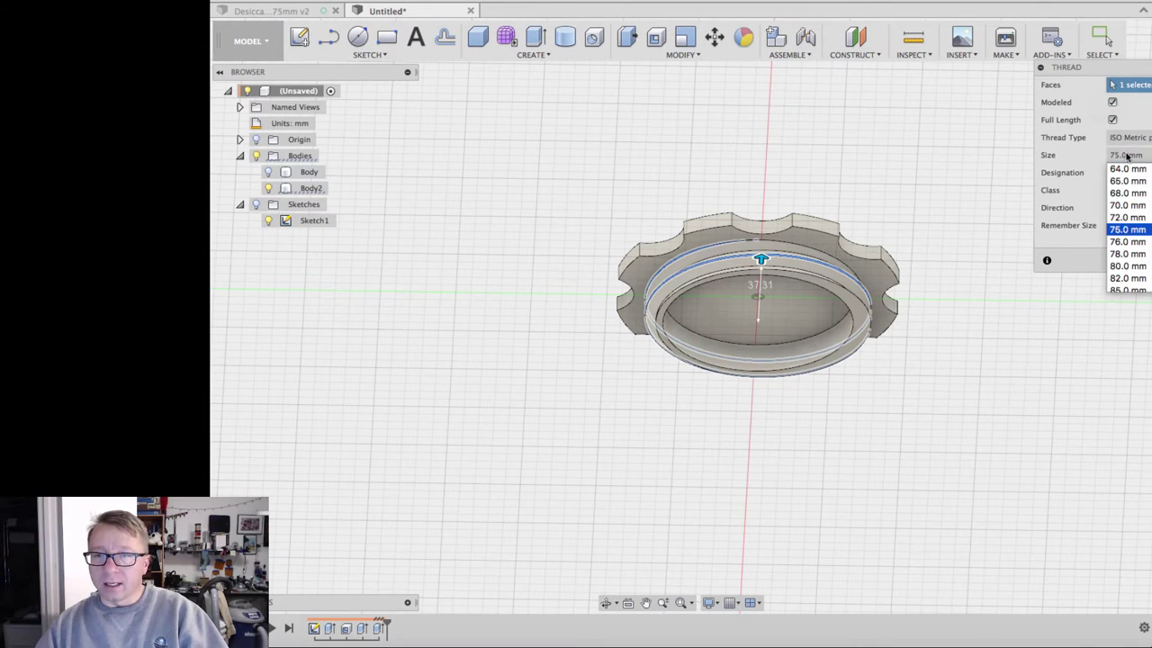
click(1133, 205)
click(1128, 173)
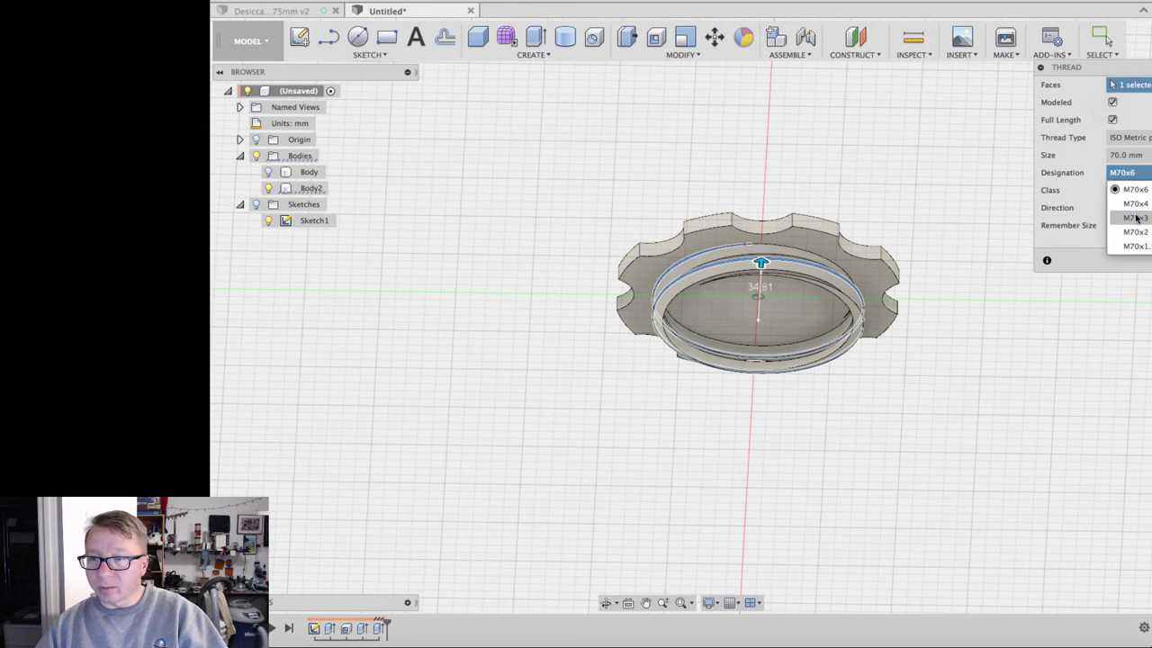
click(1136, 218)
scroll(873, 302, up, 3)
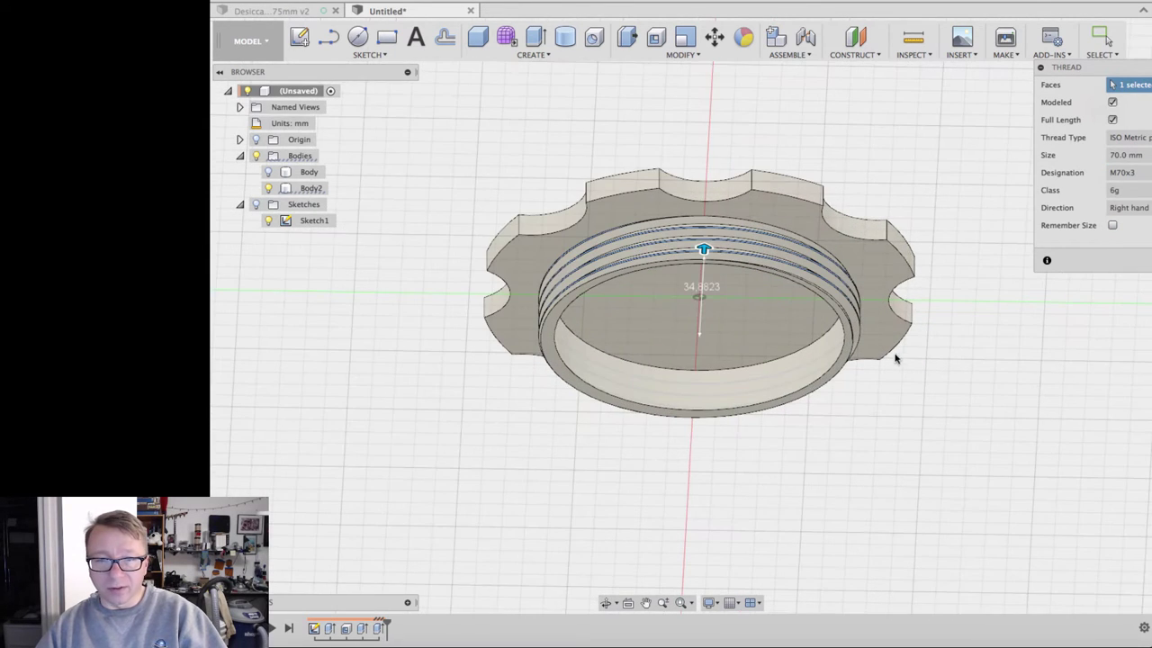
scroll(934, 359, up, 2)
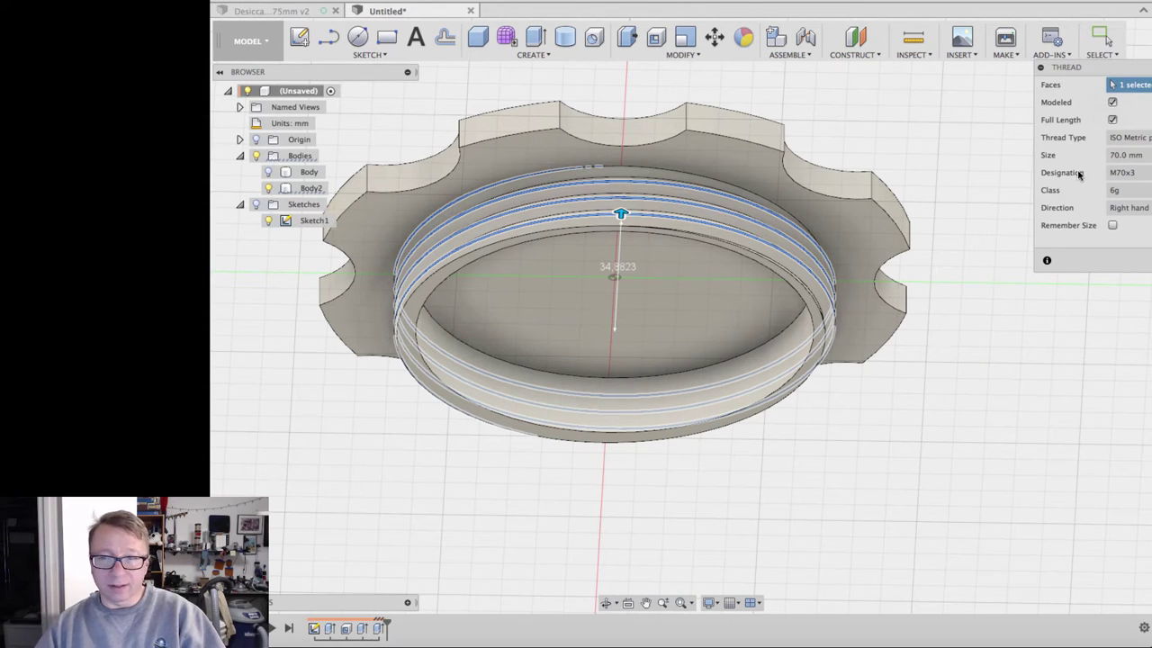
key(Return)
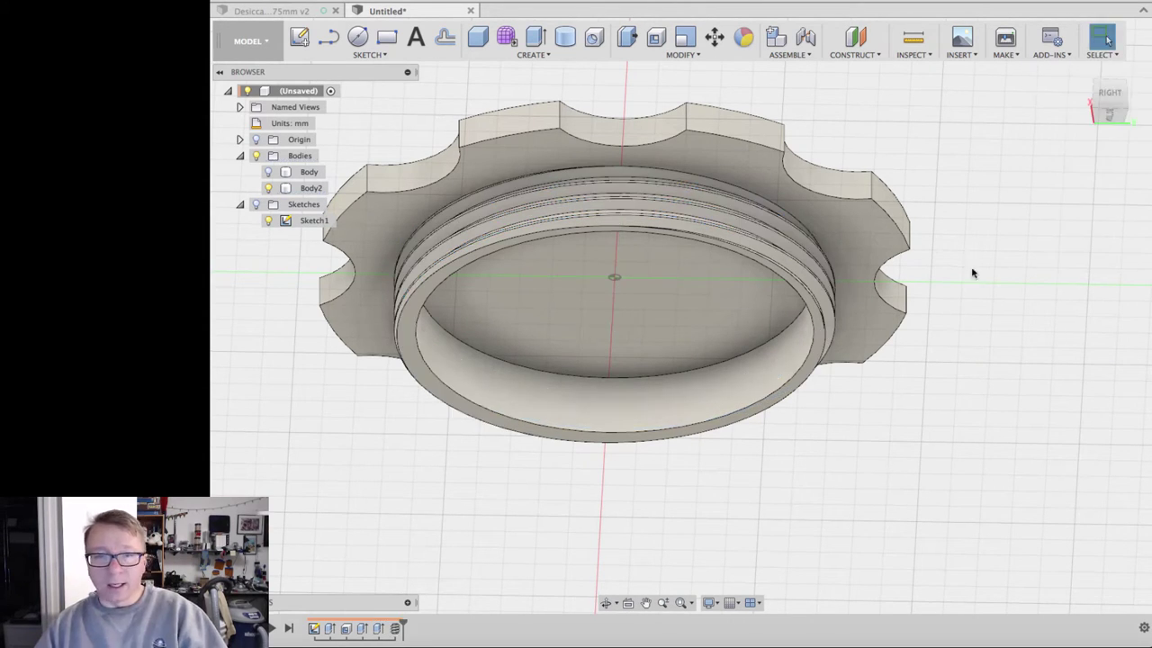
shift+middle_drag(972, 278, 428, 368)
click(423, 380)
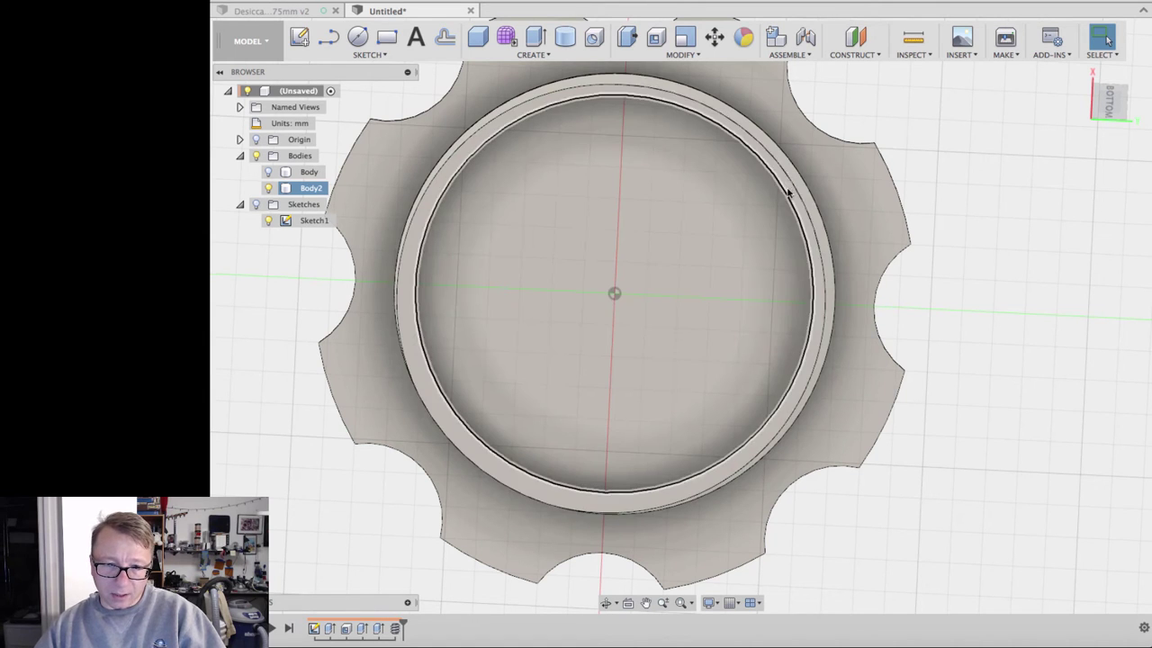
click(958, 211)
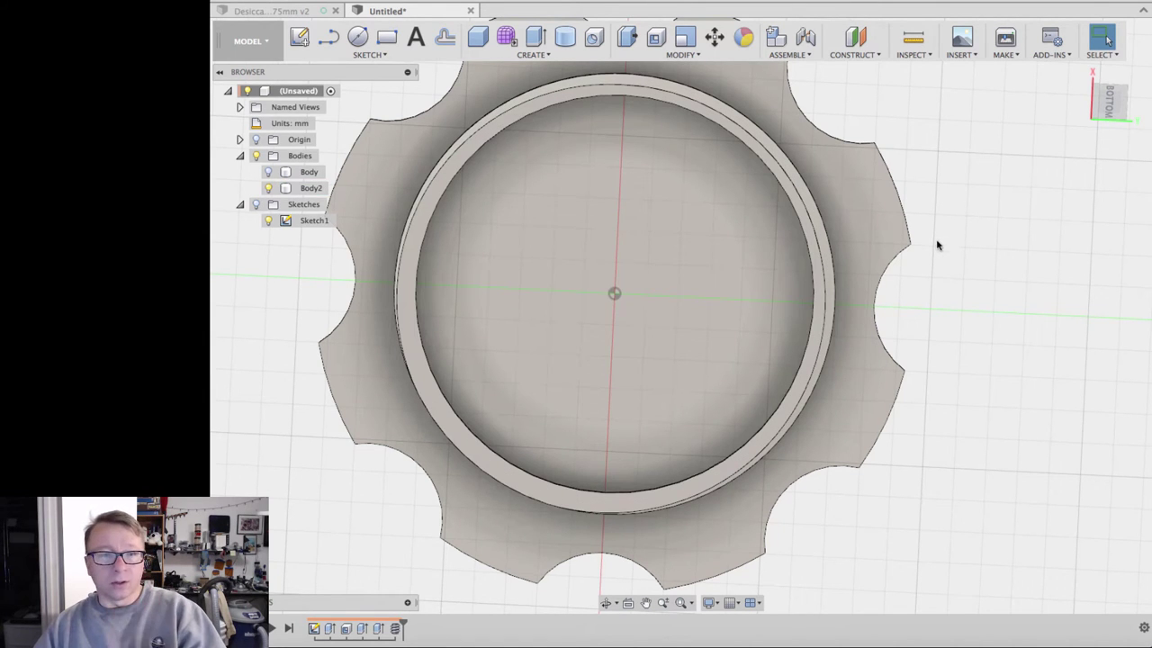
scroll(807, 250, down, 4)
shift+middle_drag(807, 249, 936, 260)
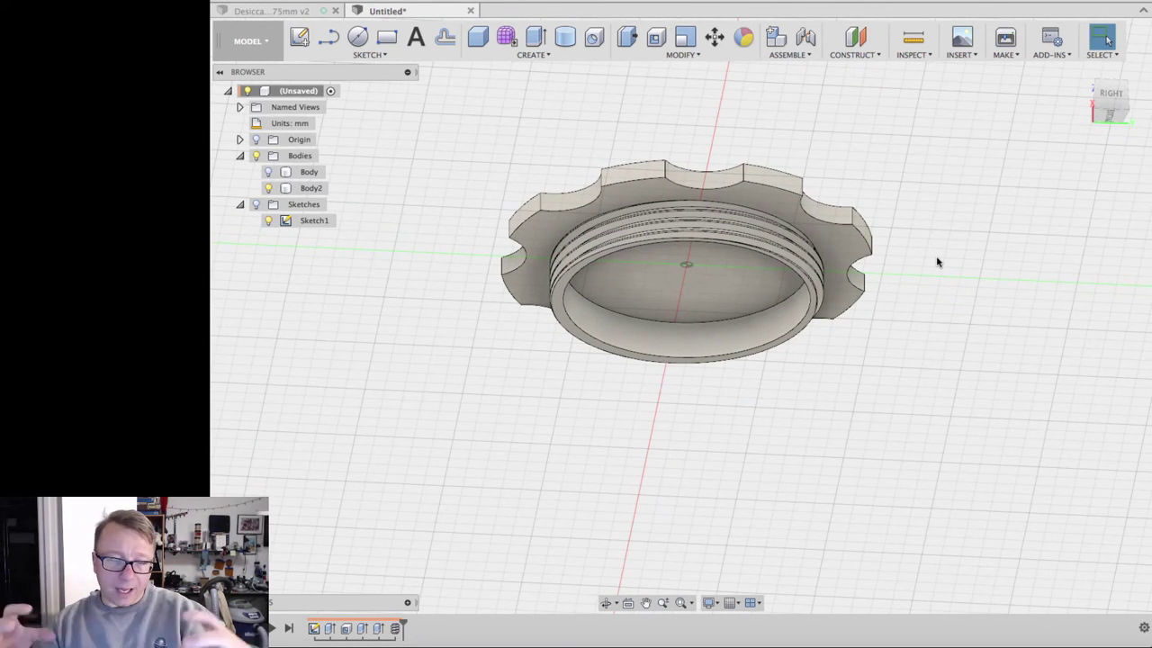
Hide the lid and show the cylindrical body, viewed from above its opening.
click(269, 189)
click(267, 188)
click(268, 172)
shift+middle_drag(977, 269, 796, 124)
Add a partial-length 70.0 mm M70x3 thread to the cylinder's inner wall.
click(540, 54)
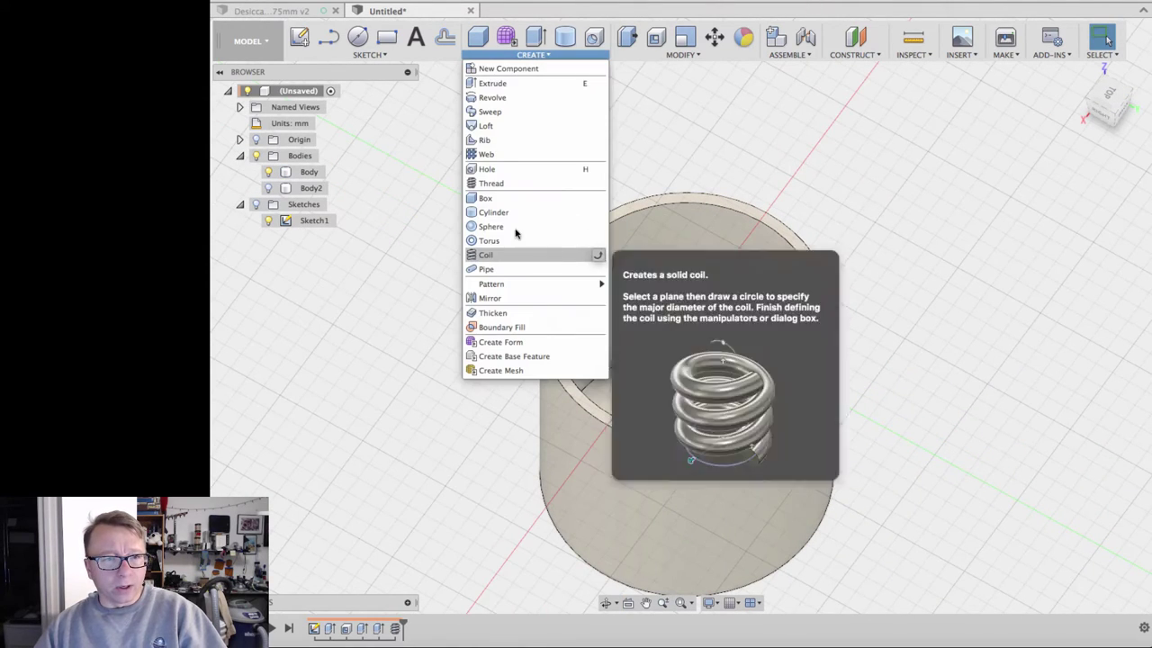
click(499, 183)
click(689, 239)
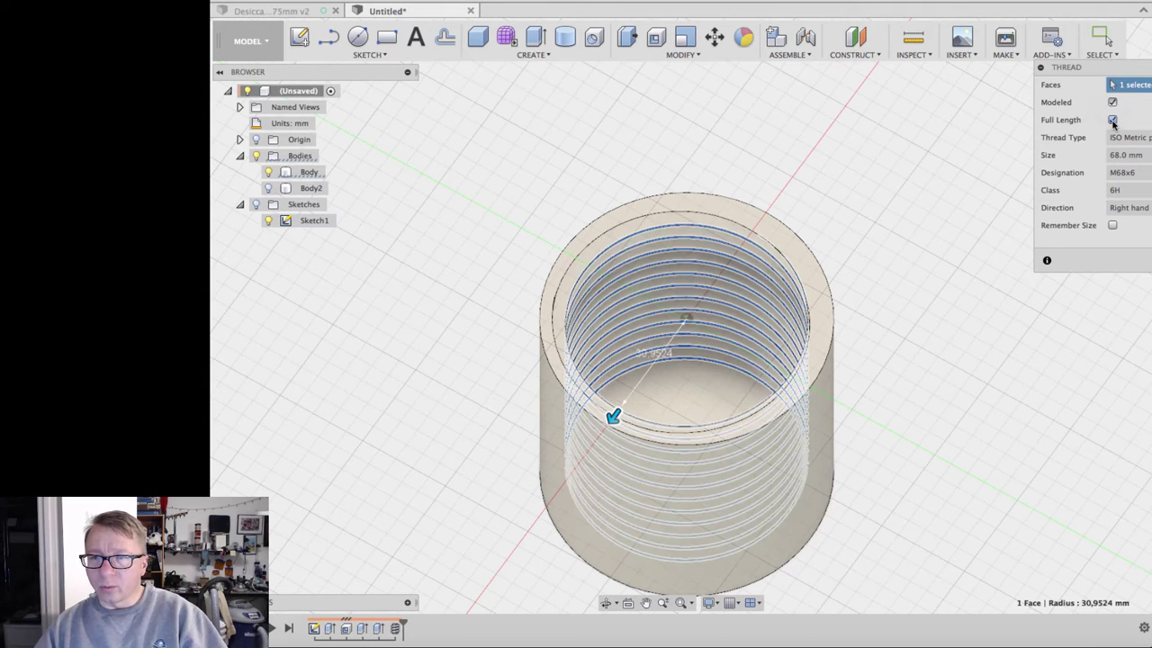
click(1113, 120)
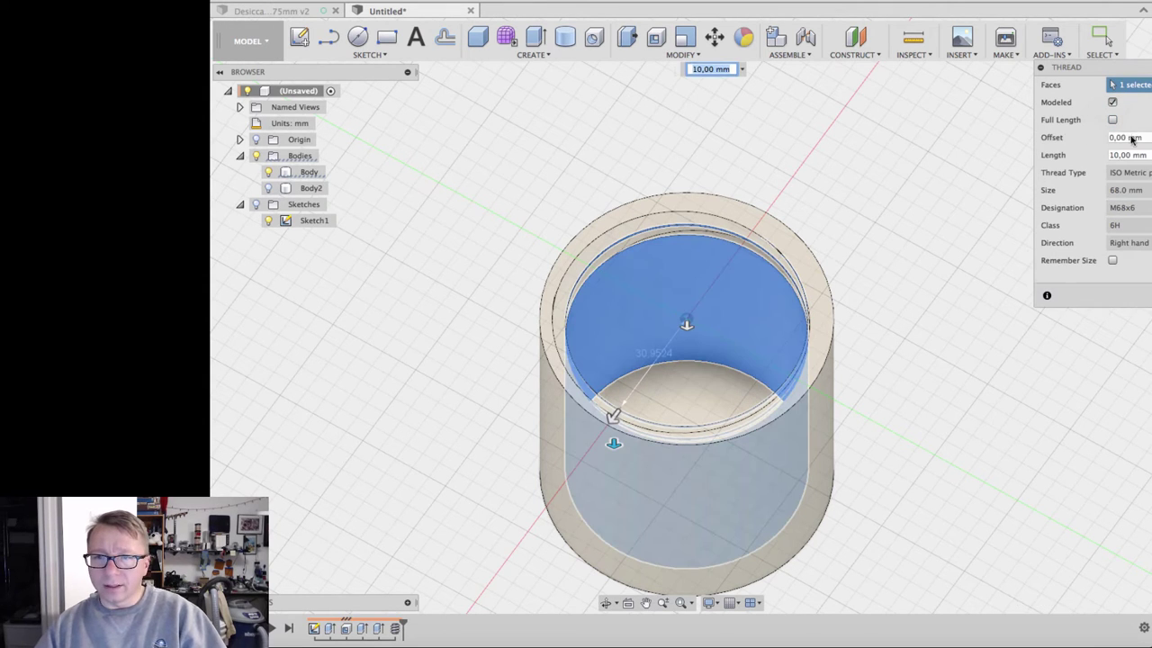
click(1131, 190)
click(1121, 276)
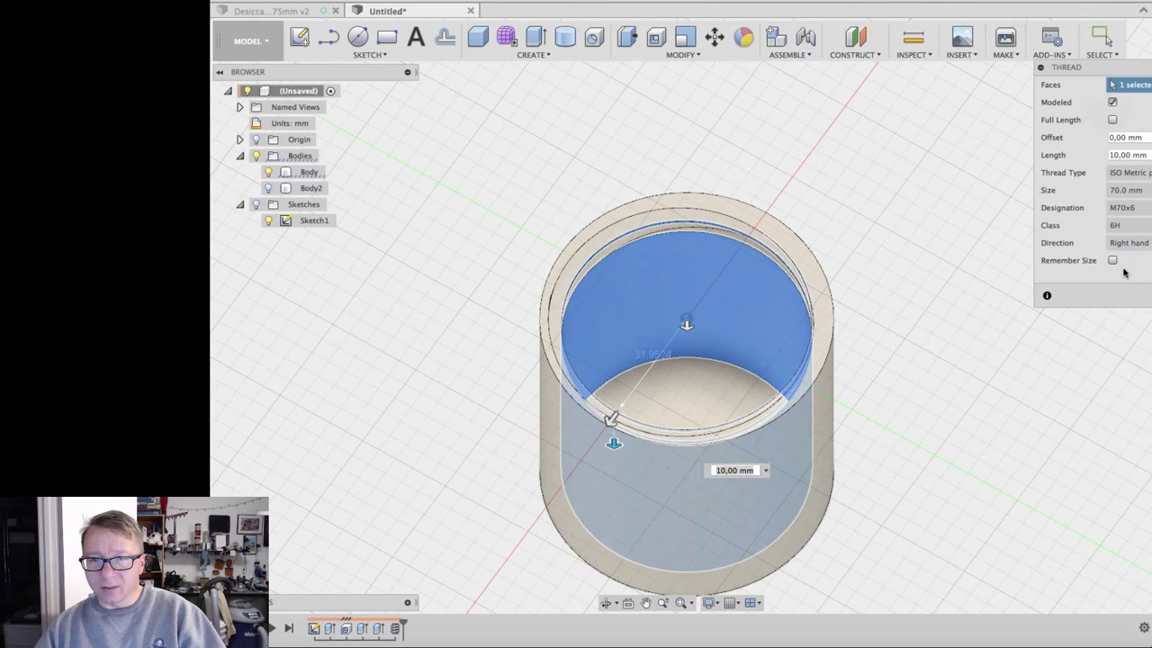
click(1123, 208)
click(1137, 259)
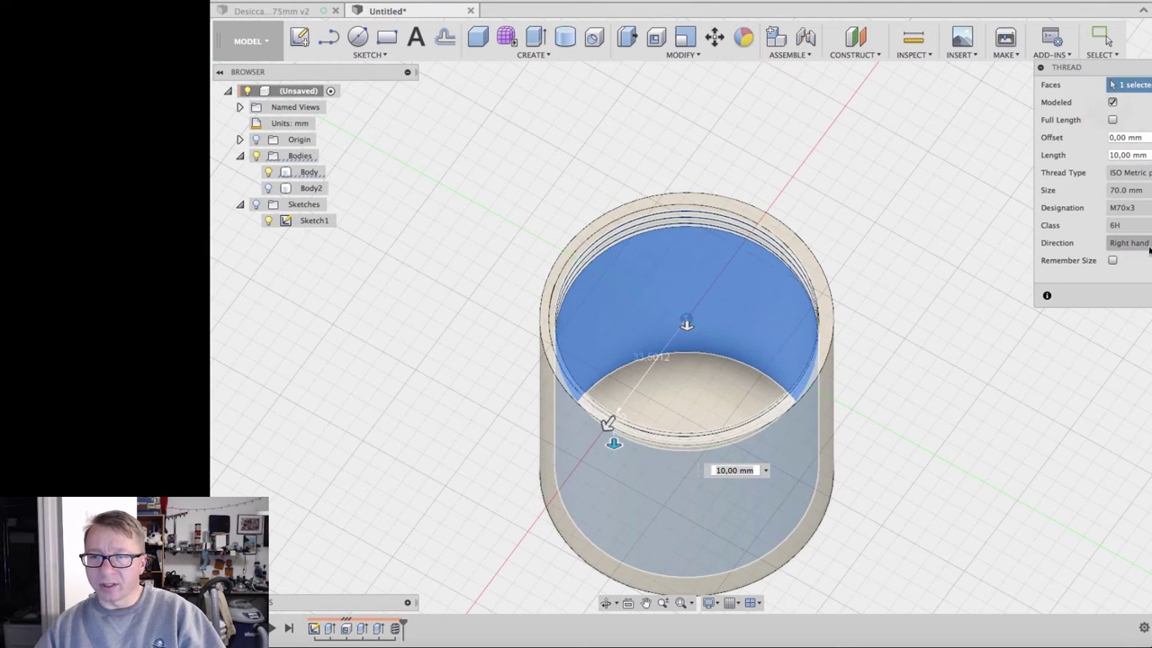
shift+middle_drag(830, 301, 885, 258)
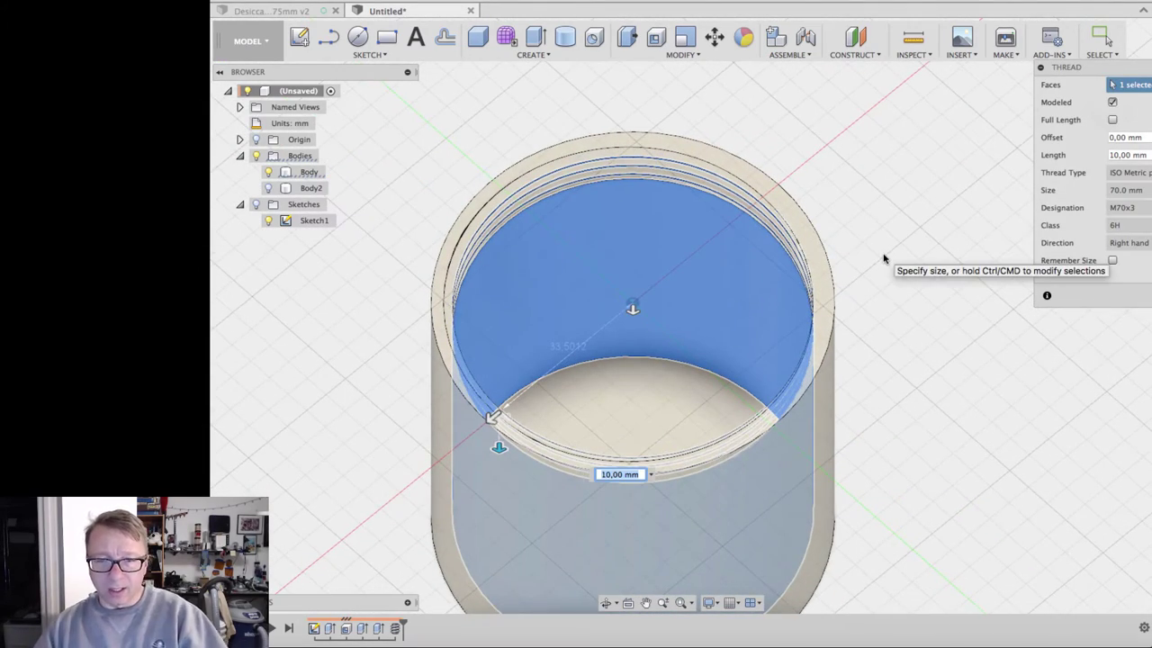
Confirm the internal thread, orbit around the cup, and make the lid visible again.
key(Return)
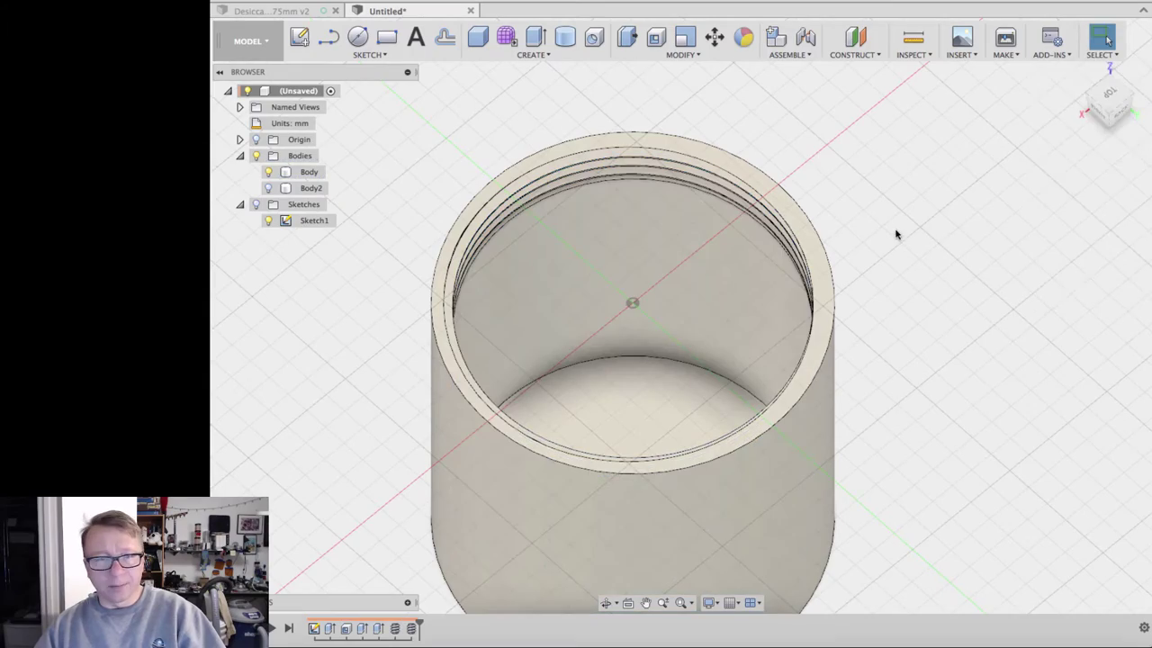
mouse_move(881, 219)
shift+middle_down()
mouse_move(866, 146)
mouse_move(861, 308)
mouse_move(865, 208)
shift+middle_up()
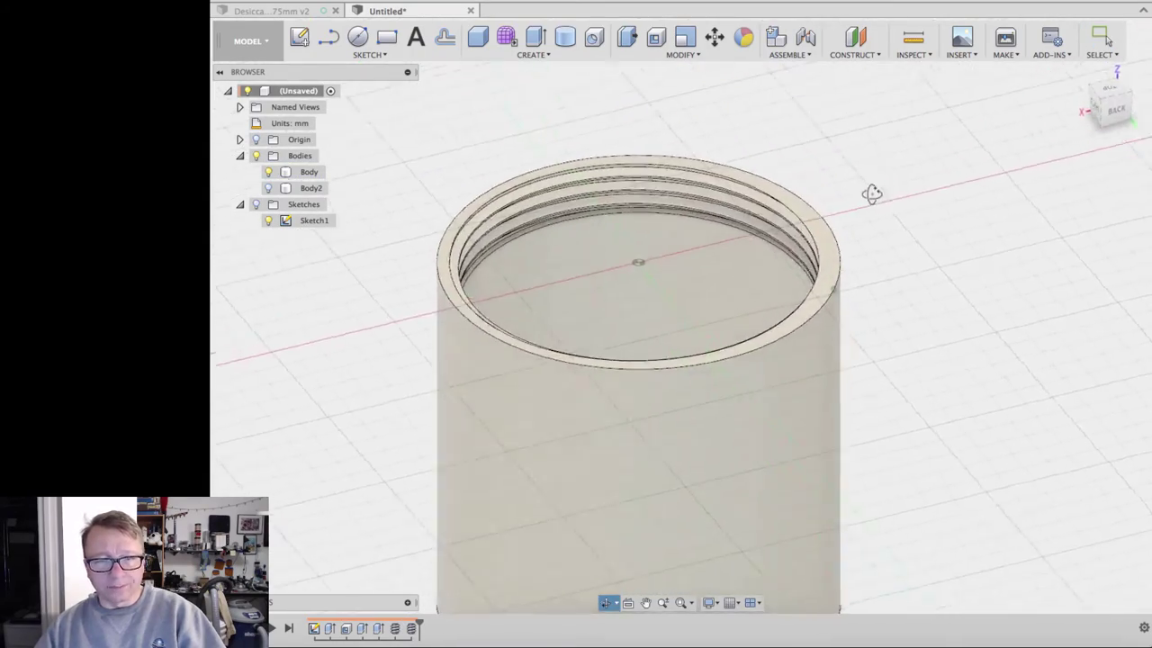
shift+middle_drag(871, 193, 849, 267)
scroll(847, 259, up, 3)
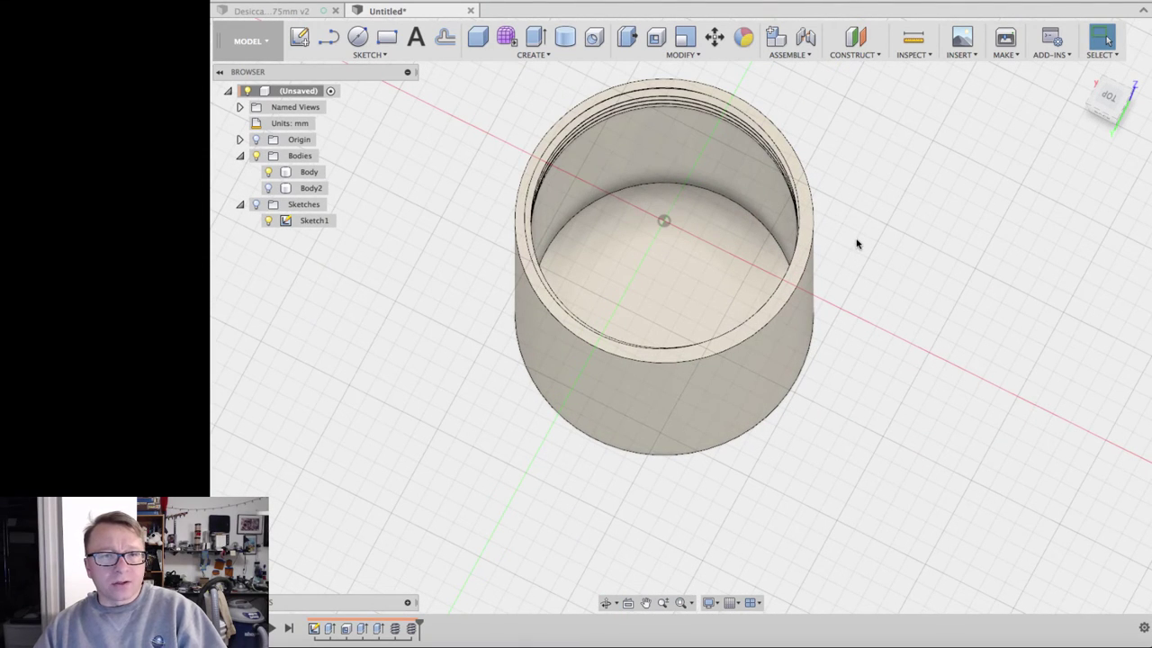
click(267, 188)
shift+middle_drag(632, 234, 835, 205)
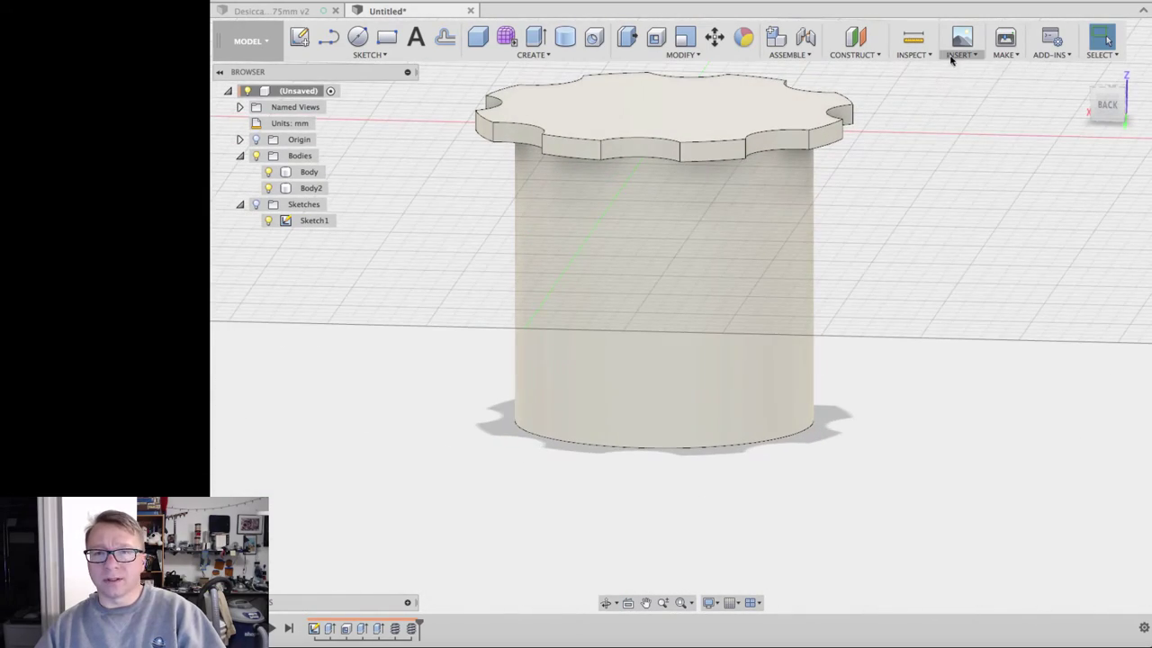
Create a section analysis through the lid's top face, rotated 90 deg to vertical.
click(913, 55)
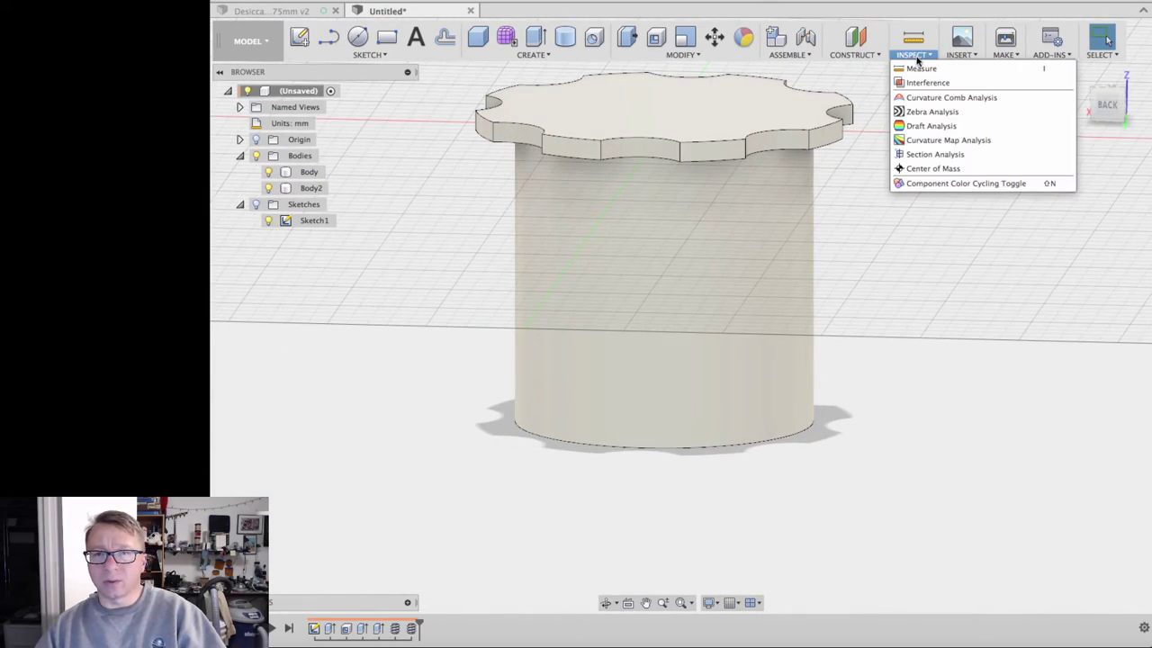
click(920, 155)
click(655, 102)
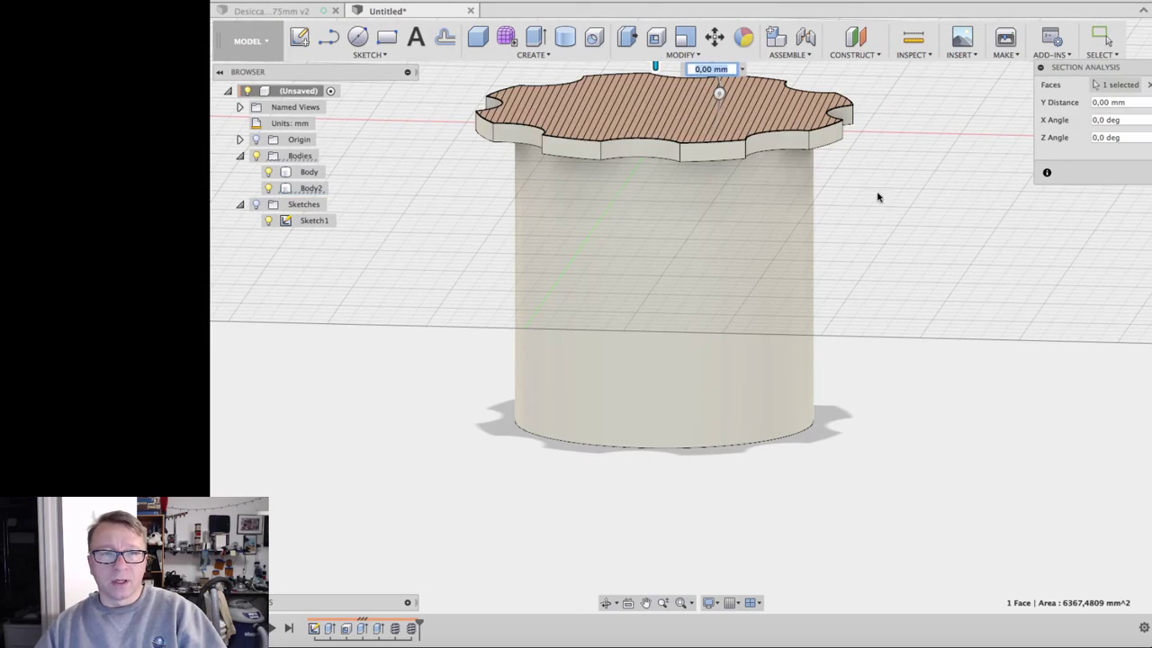
scroll(887, 207, down, 3)
mouse_move(887, 226)
shift+middle_down()
mouse_move(846, 237)
mouse_move(814, 216)
mouse_move(830, 226)
mouse_move(858, 206)
mouse_move(944, 216)
mouse_move(854, 231)
mouse_move(816, 140)
shift+middle_up()
drag(781, 95, 730, 167)
key(Return)
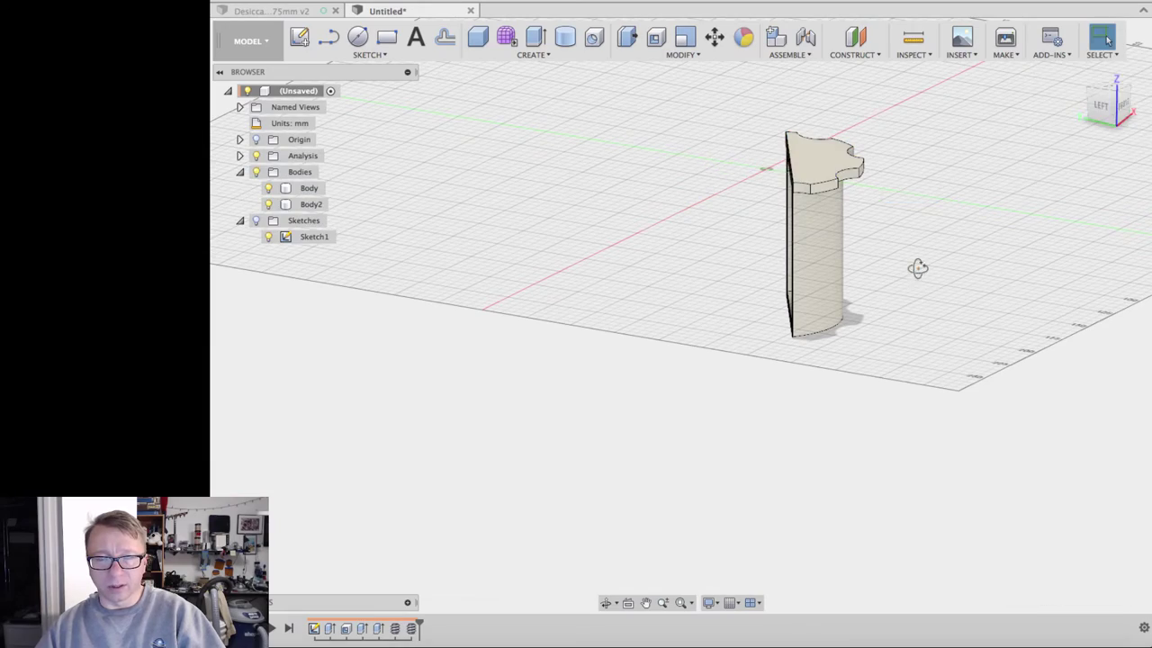
View the section from the front and select the lid, then the cylindrical body.
mouse_move(918, 265)
shift+middle_down()
mouse_move(1005, 234)
mouse_move(789, 183)
mouse_move(992, 264)
mouse_move(949, 210)
shift+middle_up()
scroll(936, 205, up, 5)
scroll(1005, 321, down, 3)
click(846, 134)
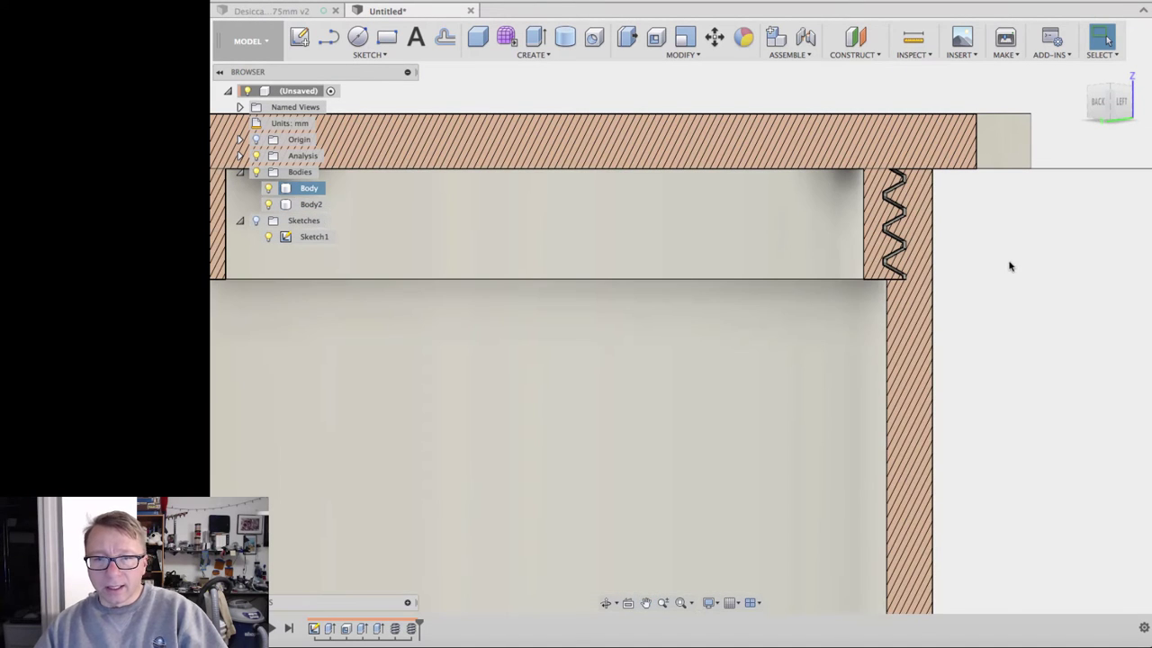
click(1005, 279)
scroll(1001, 279, down, 3)
click(918, 357)
Centre the whole cross-section and reselect the body to inspect the thread mesh, then clear the selection.
scroll(936, 356, up, 2)
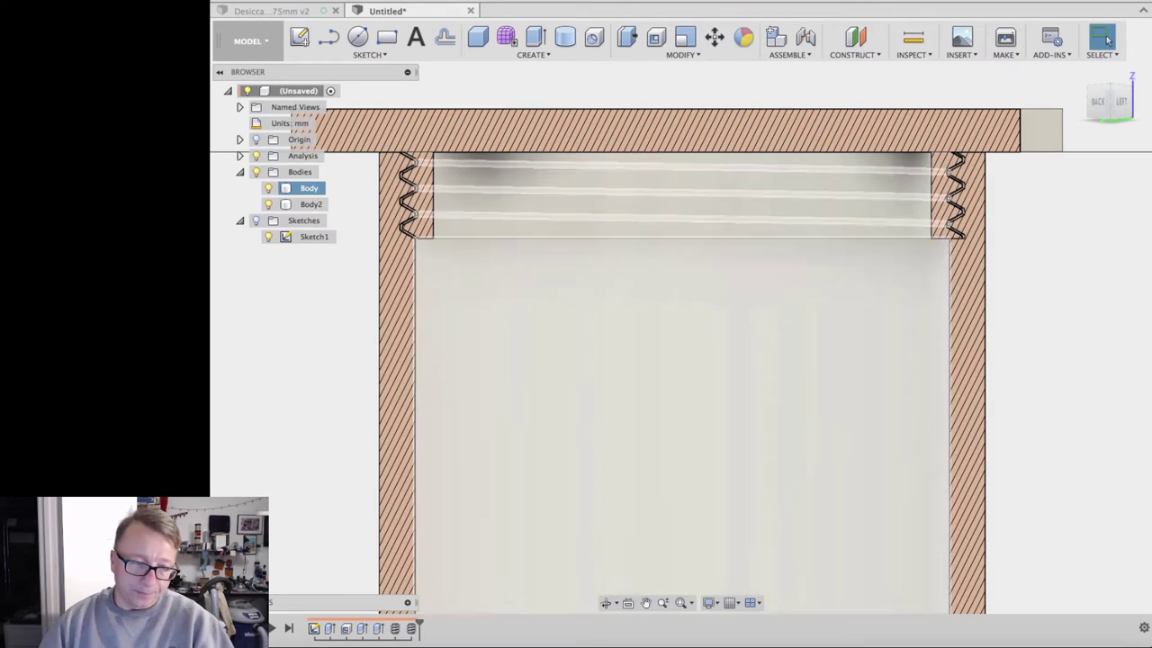
scroll(447, 481, down, 4)
middle_drag(663, 429, 732, 318)
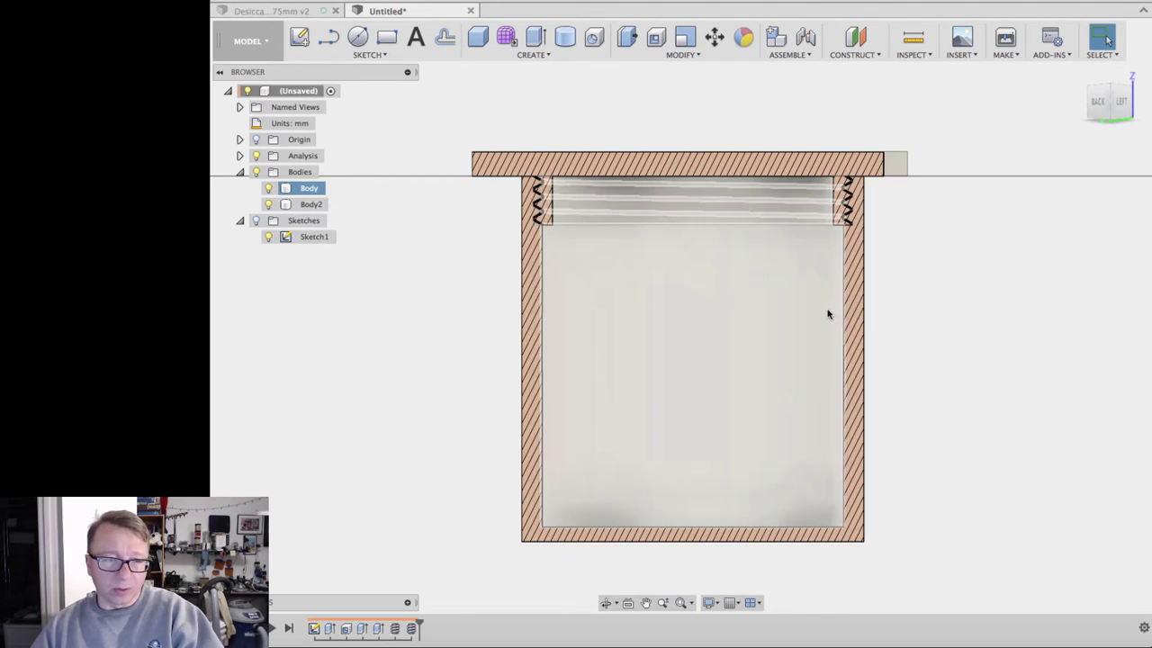
click(882, 287)
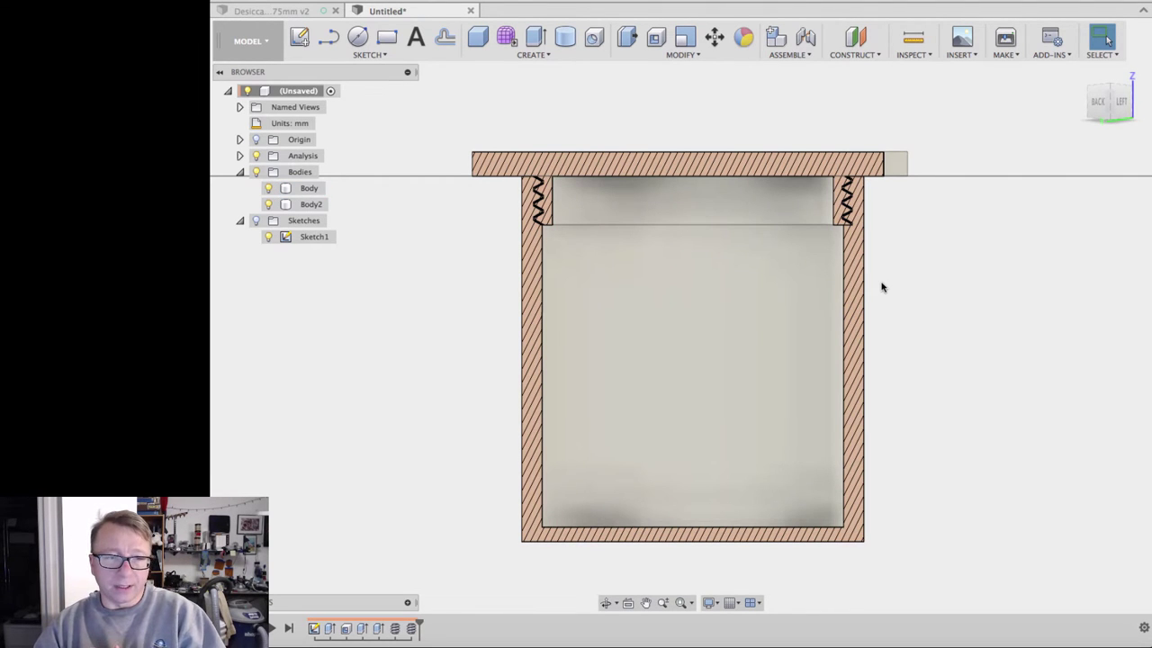
click(855, 287)
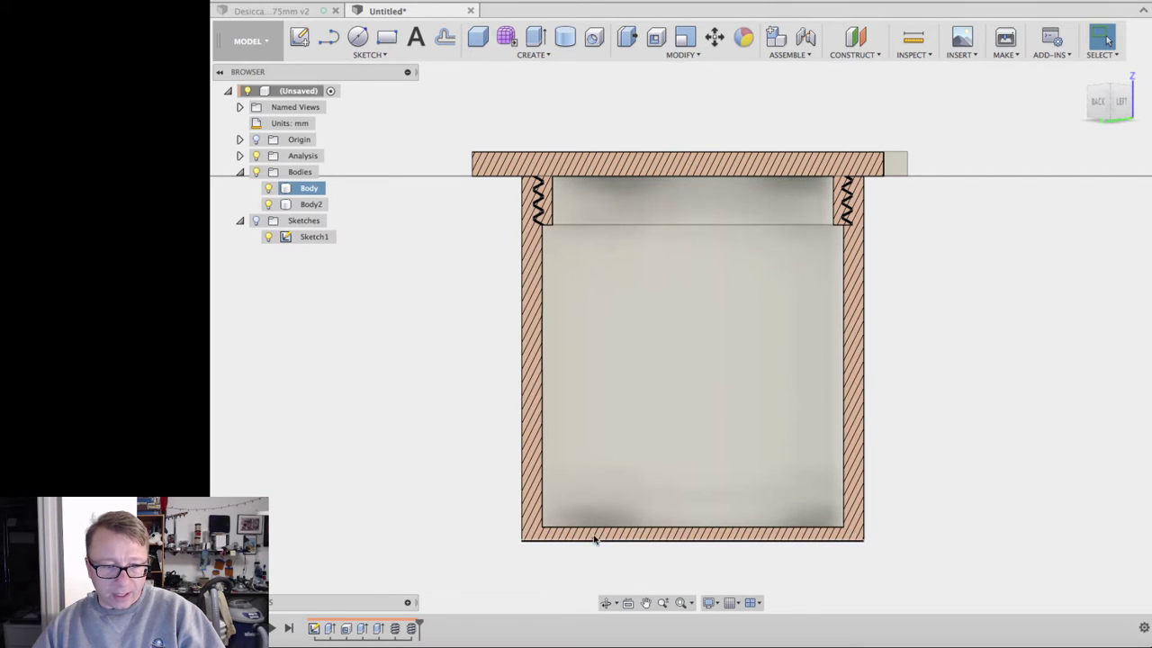
click(628, 551)
click(857, 502)
scroll(562, 299, down, 2)
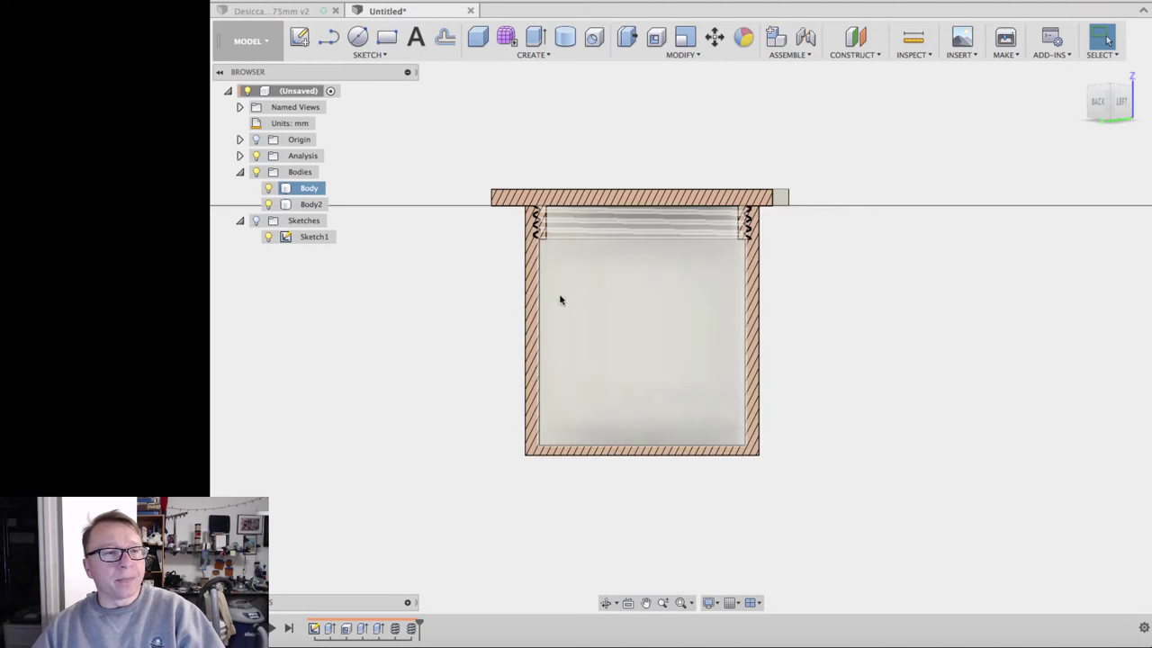
key(Escape)
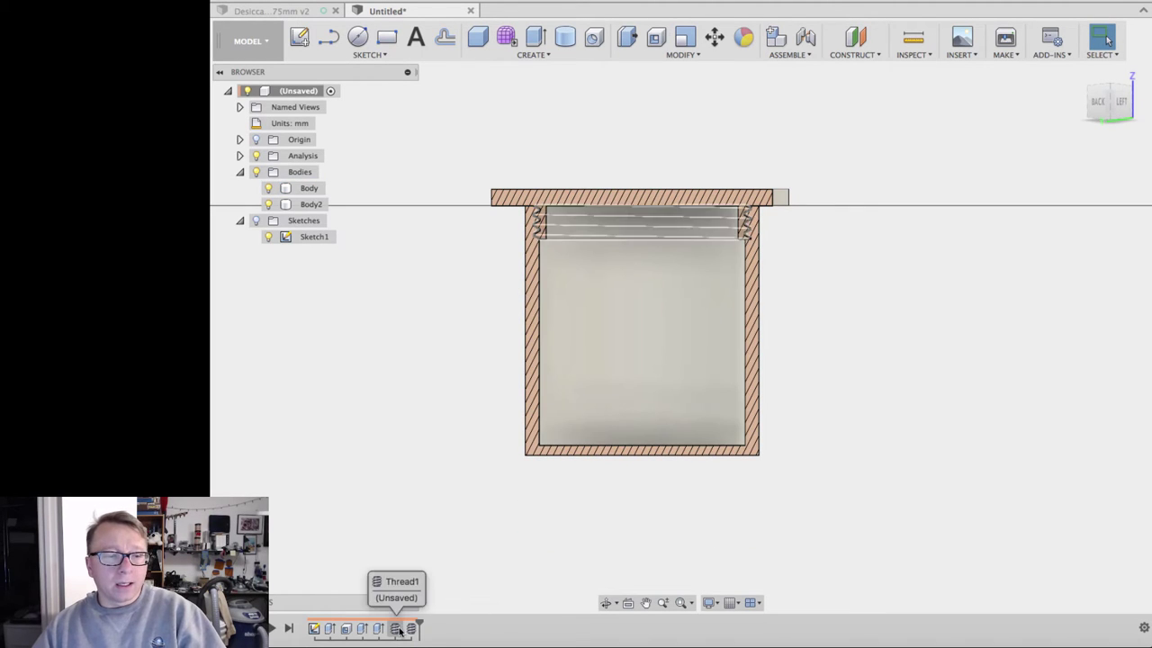
Edit the body's thread feature to size 72.0 mm with designation M72x3.
right_click(414, 633)
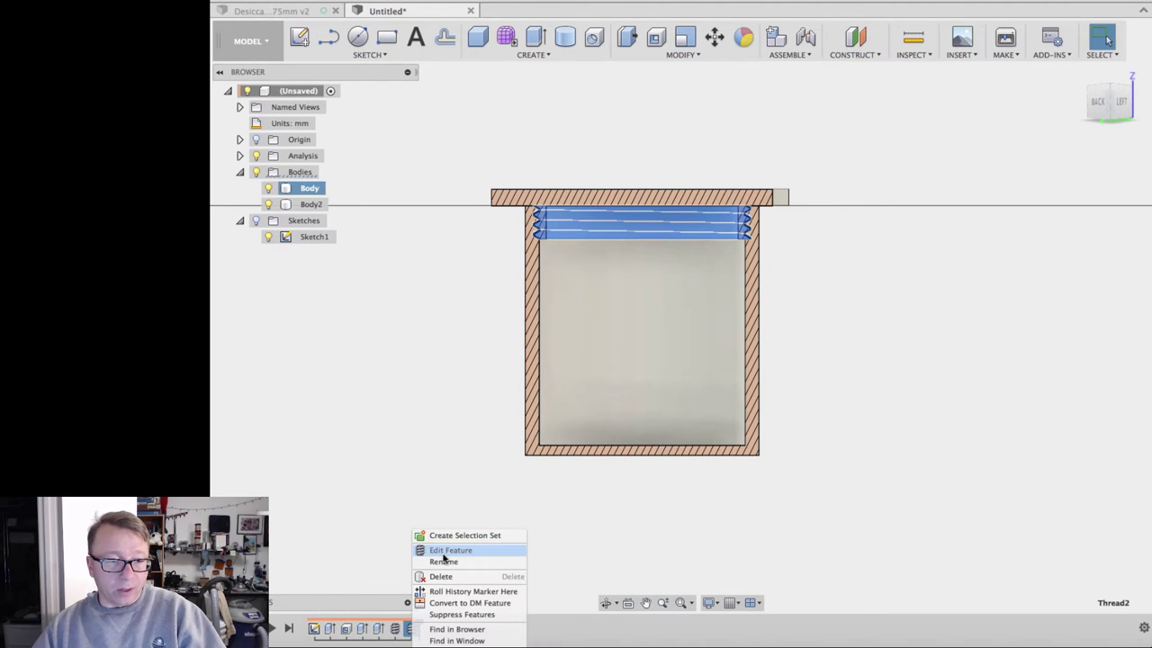
key(Return)
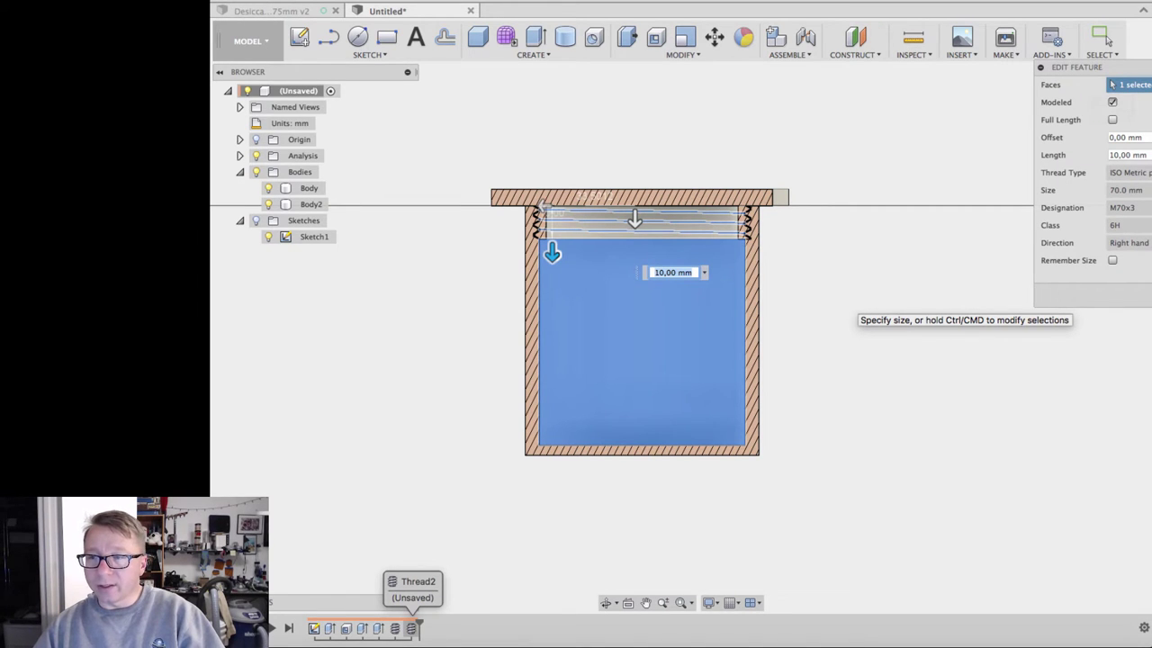
click(1127, 190)
click(1142, 277)
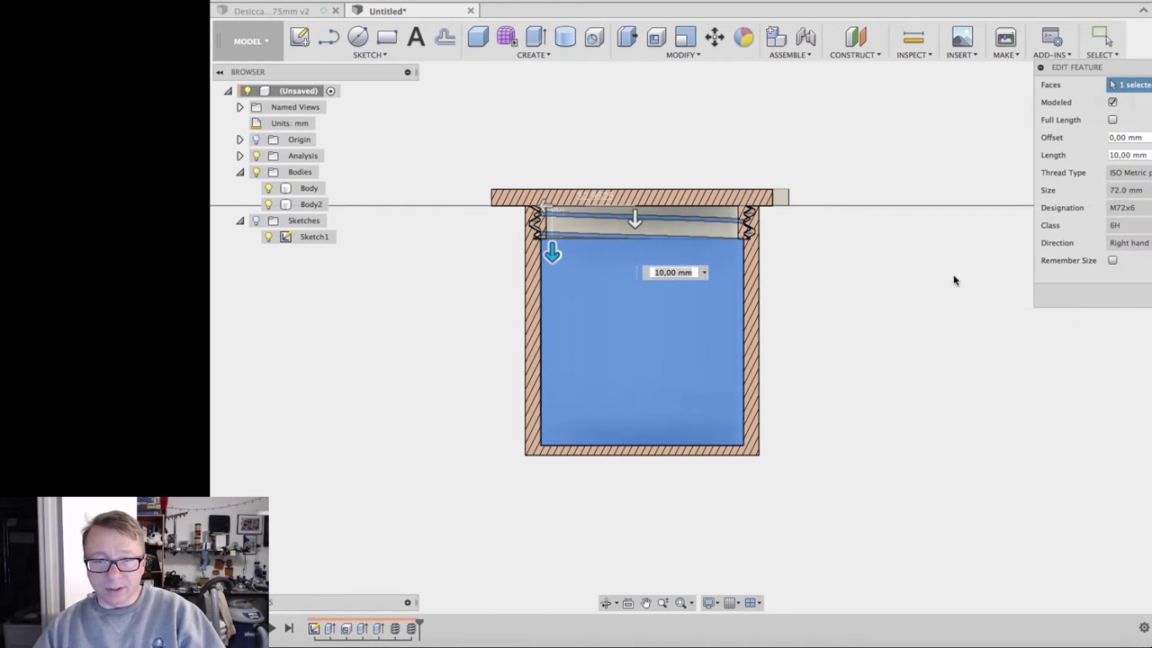
scroll(755, 214, up, 3)
scroll(869, 276, up, 2)
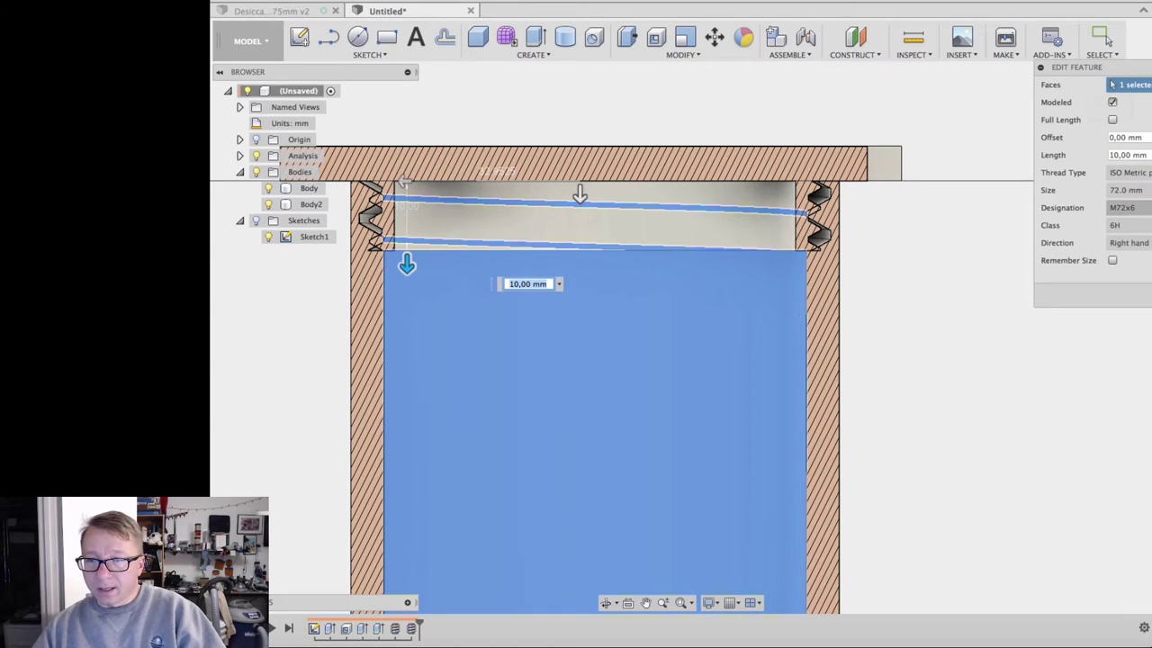
click(1129, 207)
click(1125, 238)
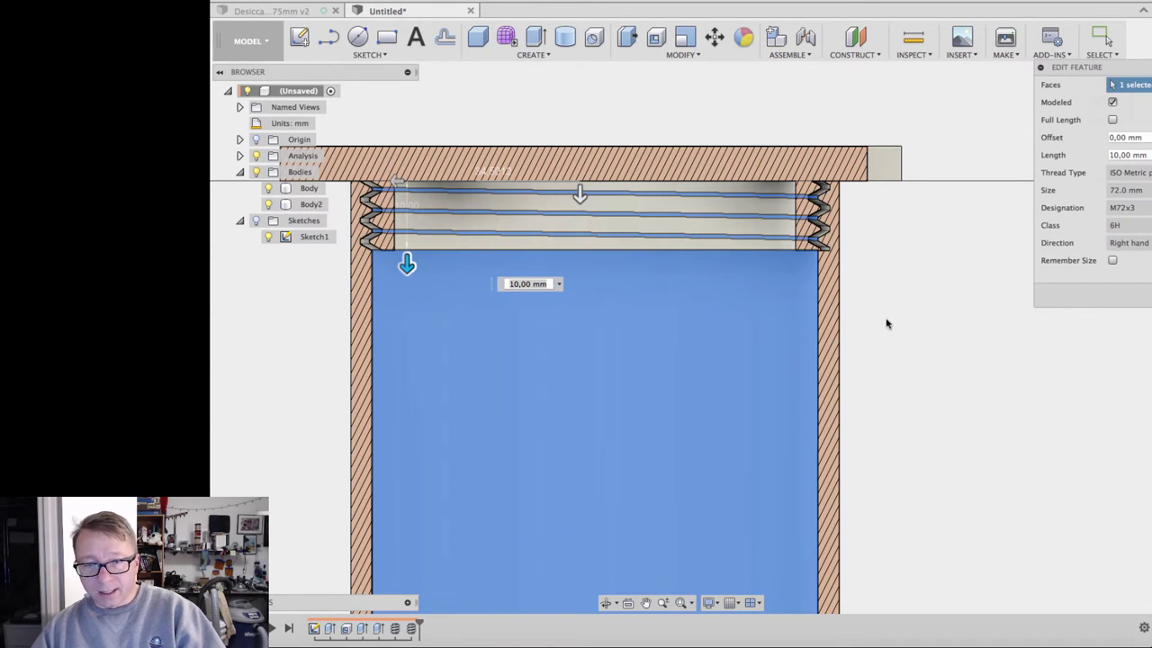
Try the M72x4 and M72x6 designations, then return to M72x3 and confirm.
scroll(953, 411, down, 2)
scroll(964, 358, up, 3)
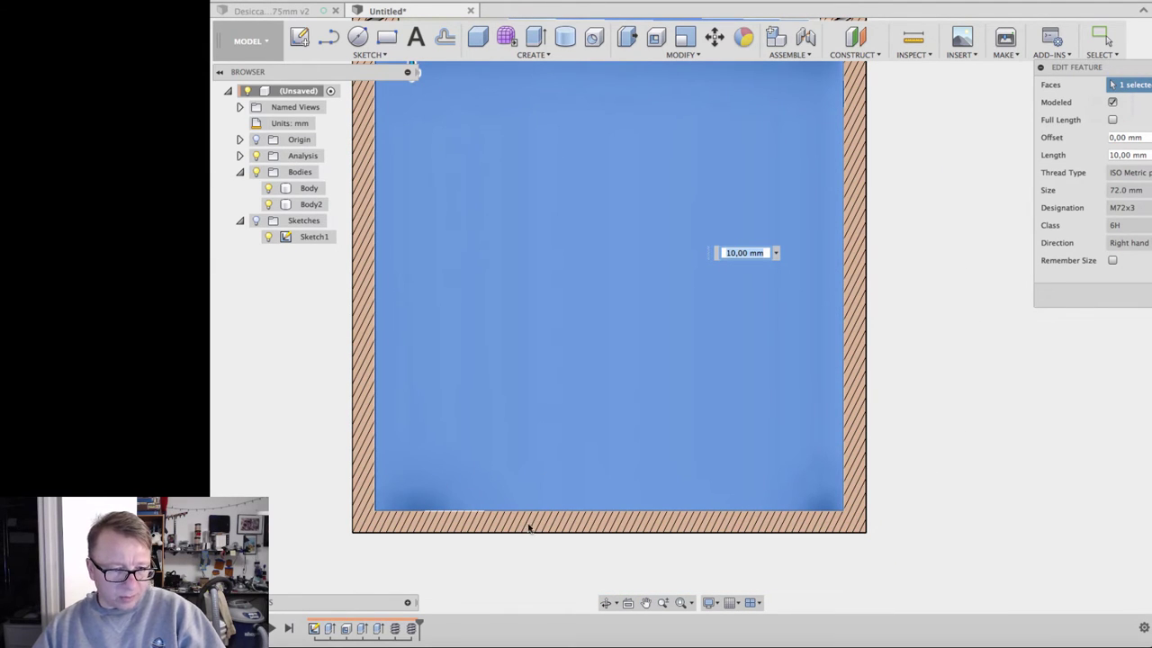
scroll(988, 254, down, 4)
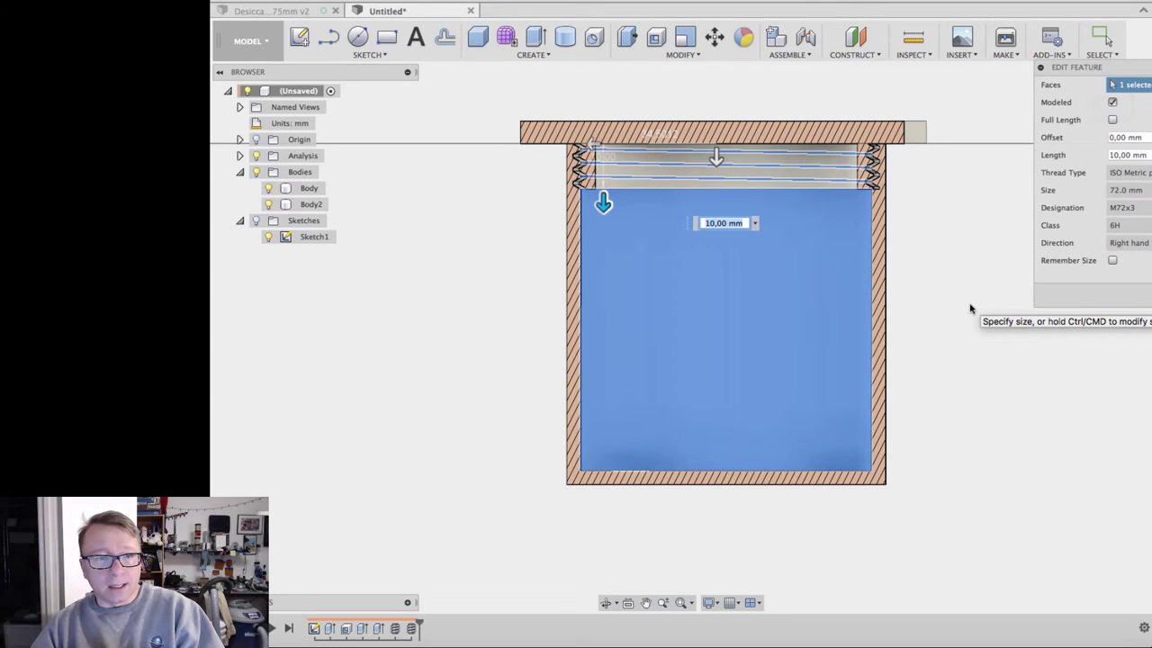
click(1133, 211)
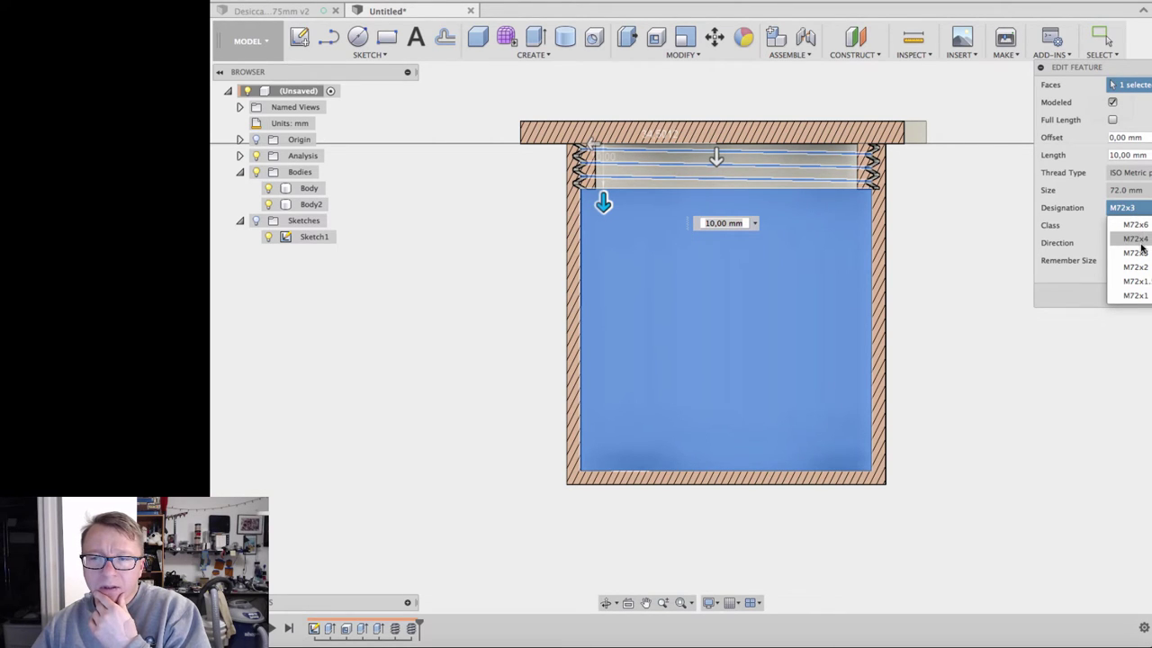
click(1136, 239)
click(1134, 211)
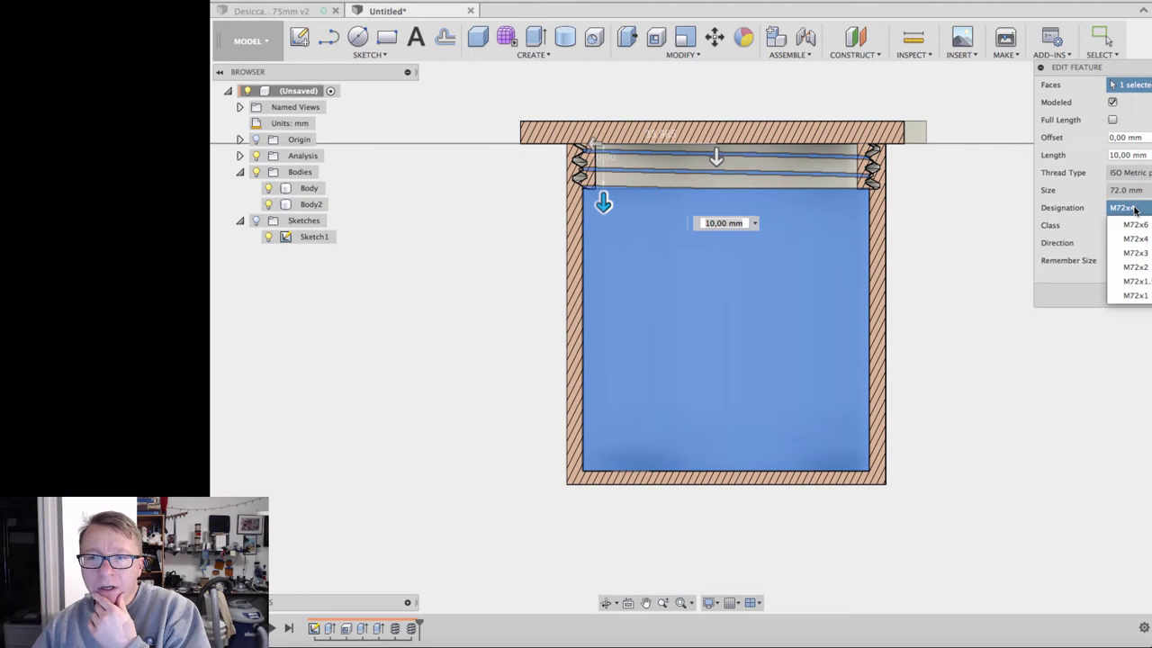
click(1139, 226)
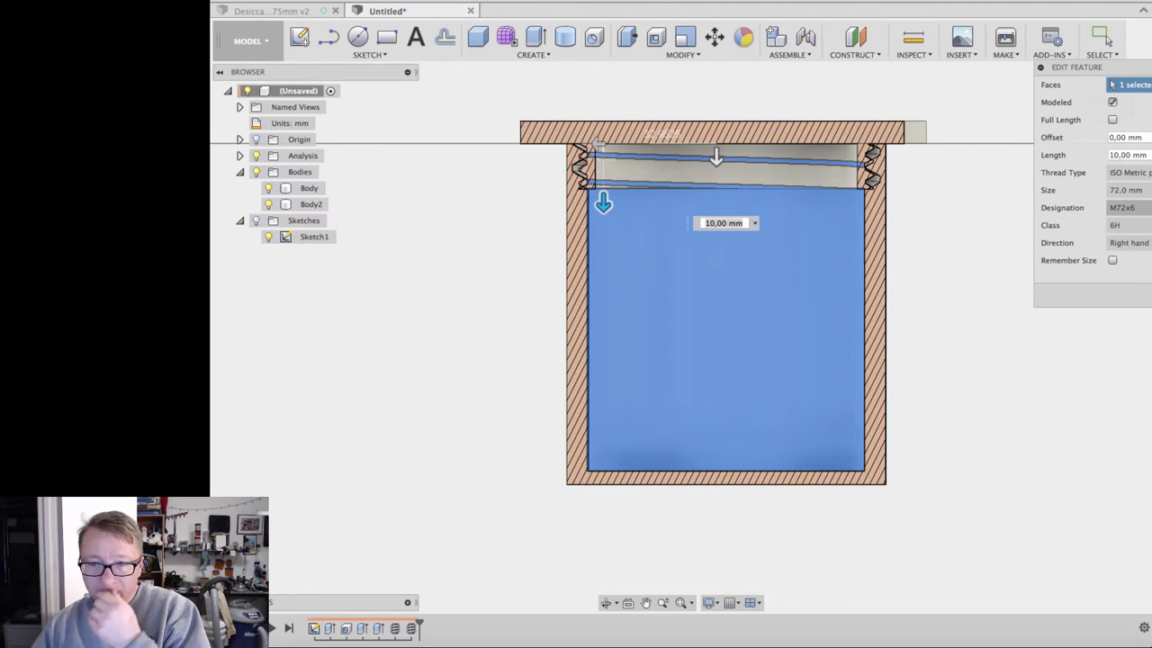
click(1130, 208)
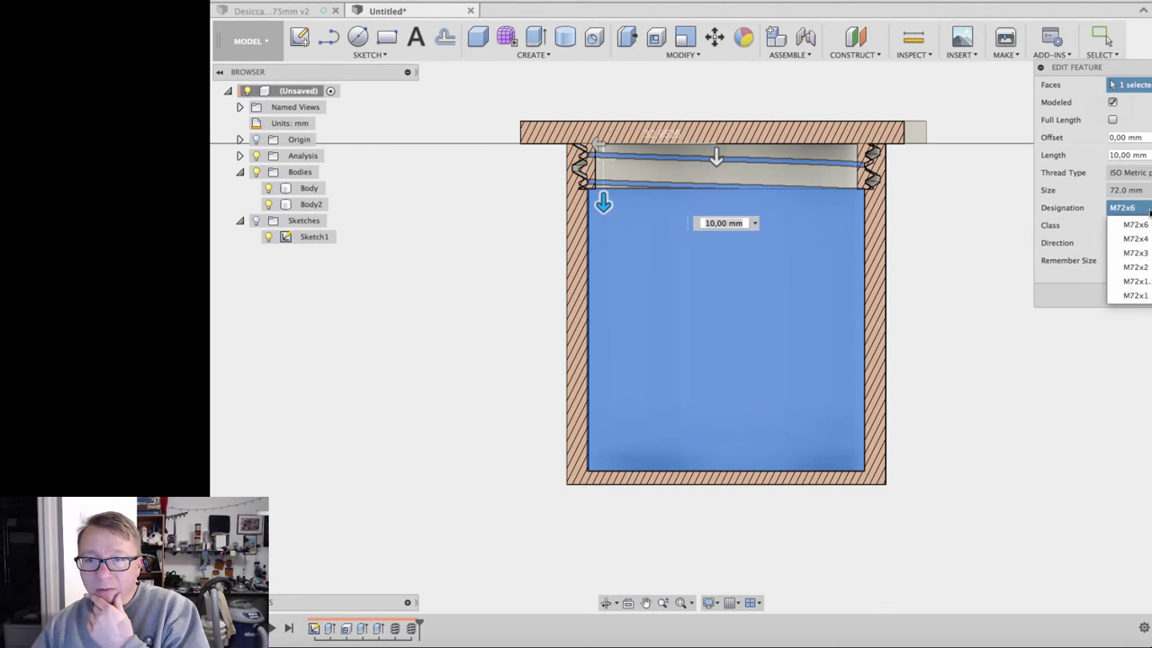
click(1136, 253)
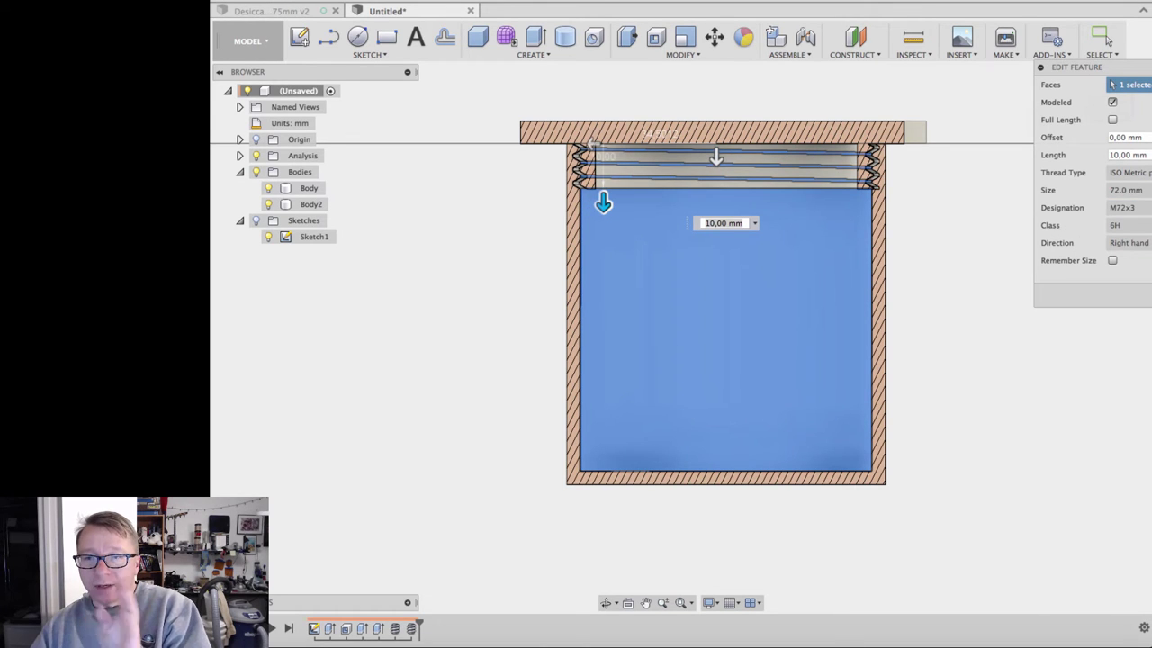
key(Return)
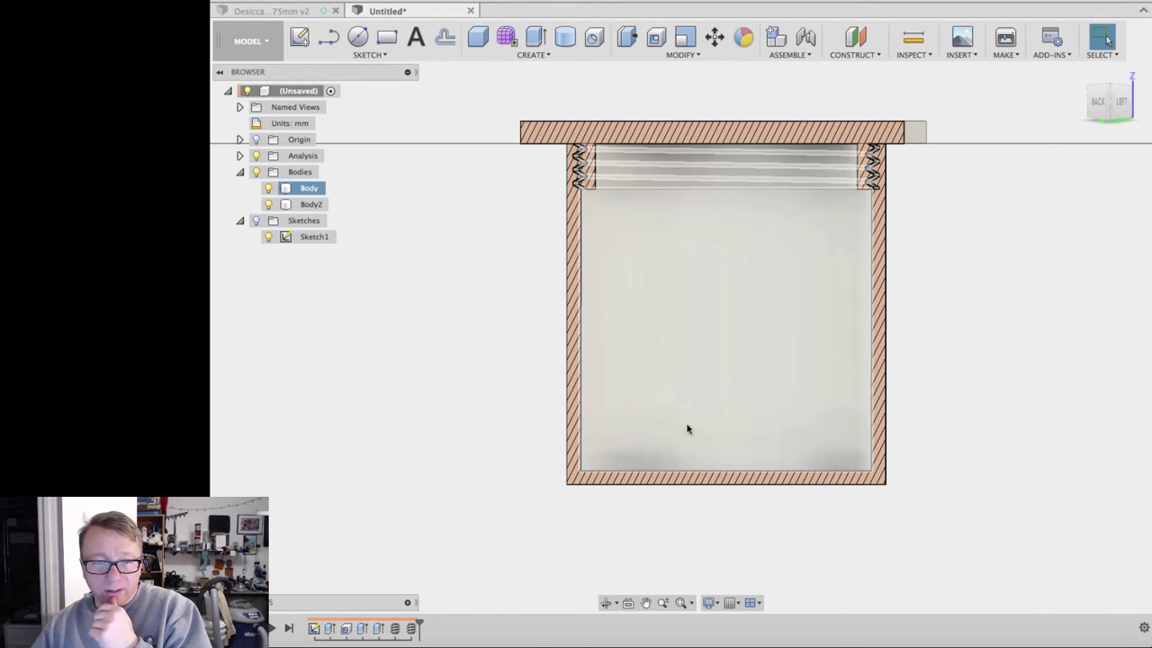
Edit the lid's thread to size 72.0 mm with designation M72x3.
right_click(397, 629)
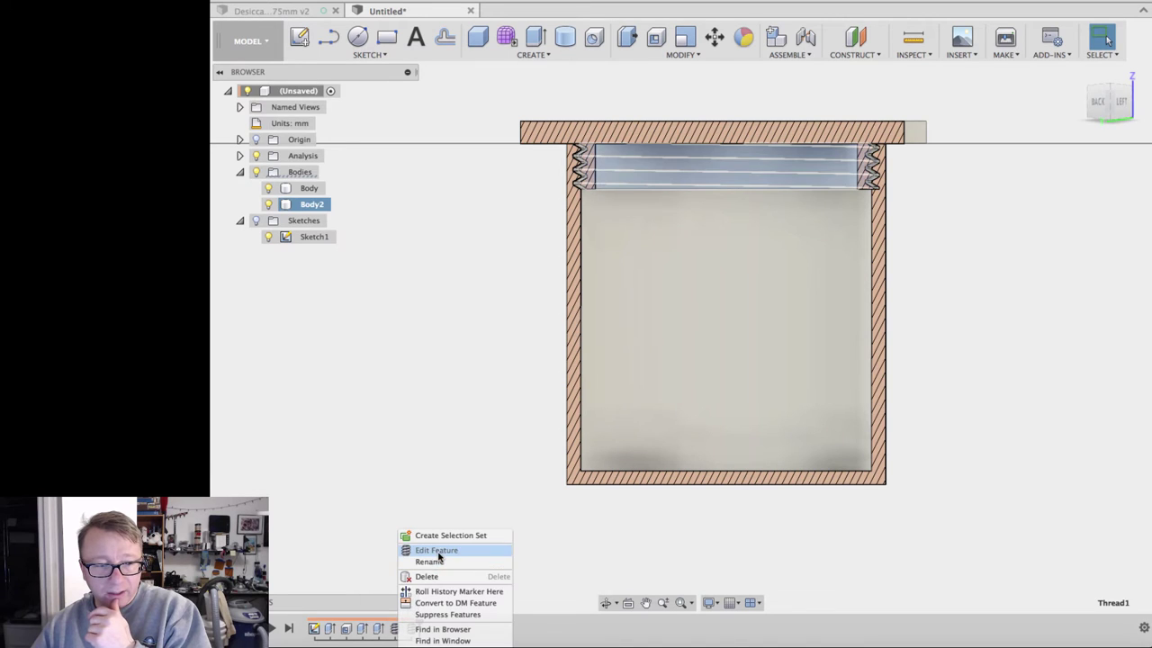
click(442, 550)
click(1130, 156)
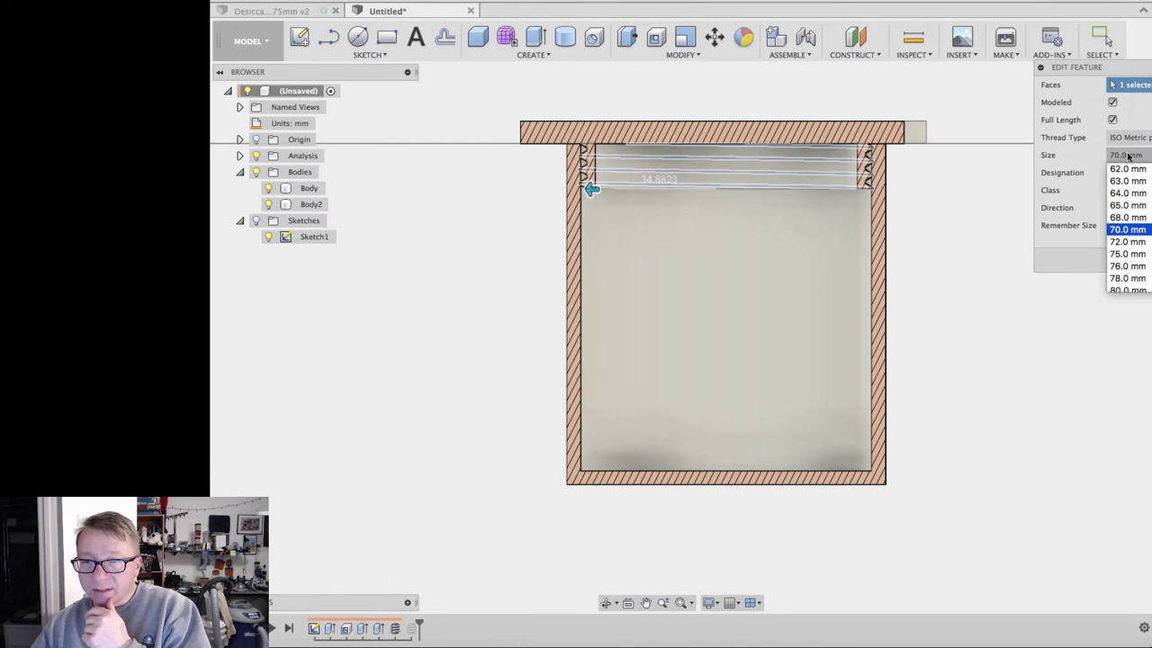
click(1120, 246)
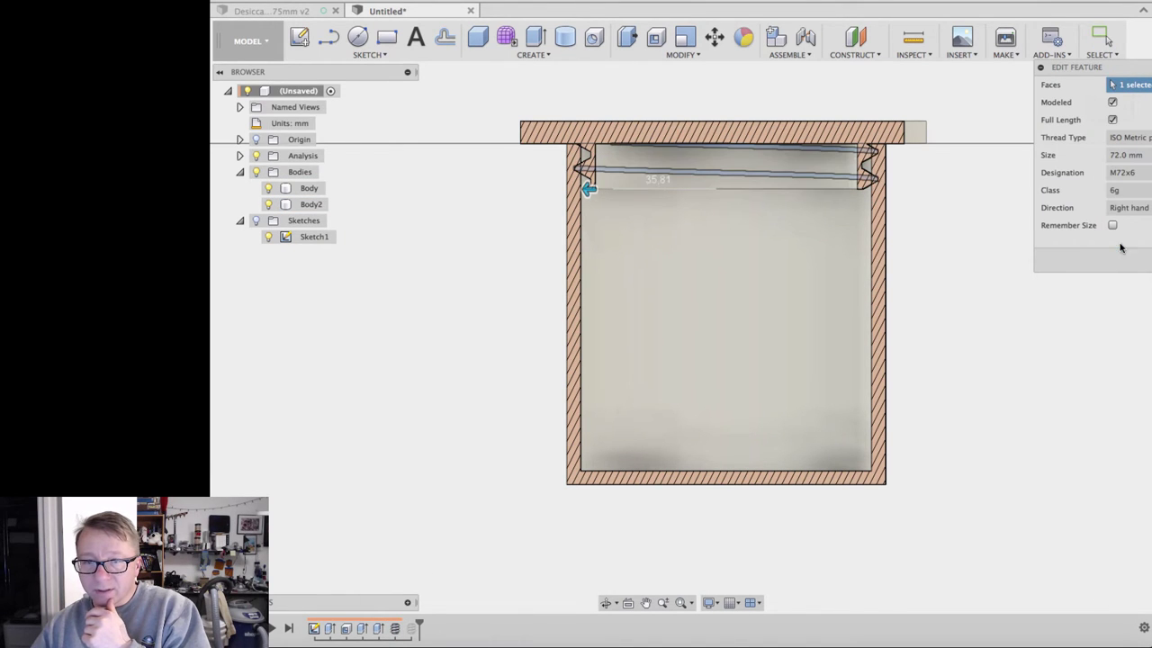
click(1130, 172)
click(1136, 218)
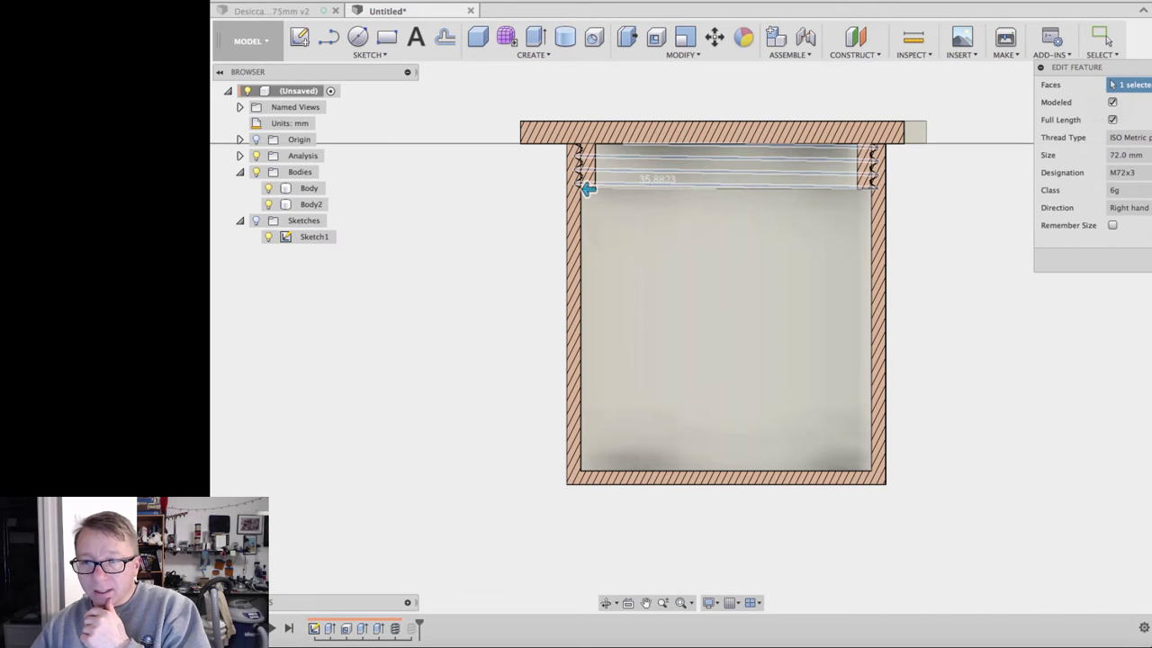
key(Return)
Frame the threads and select the lid and container bodies in turn to inspect their fit.
scroll(980, 210, up, 3)
middle_drag(945, 214, 1087, 249)
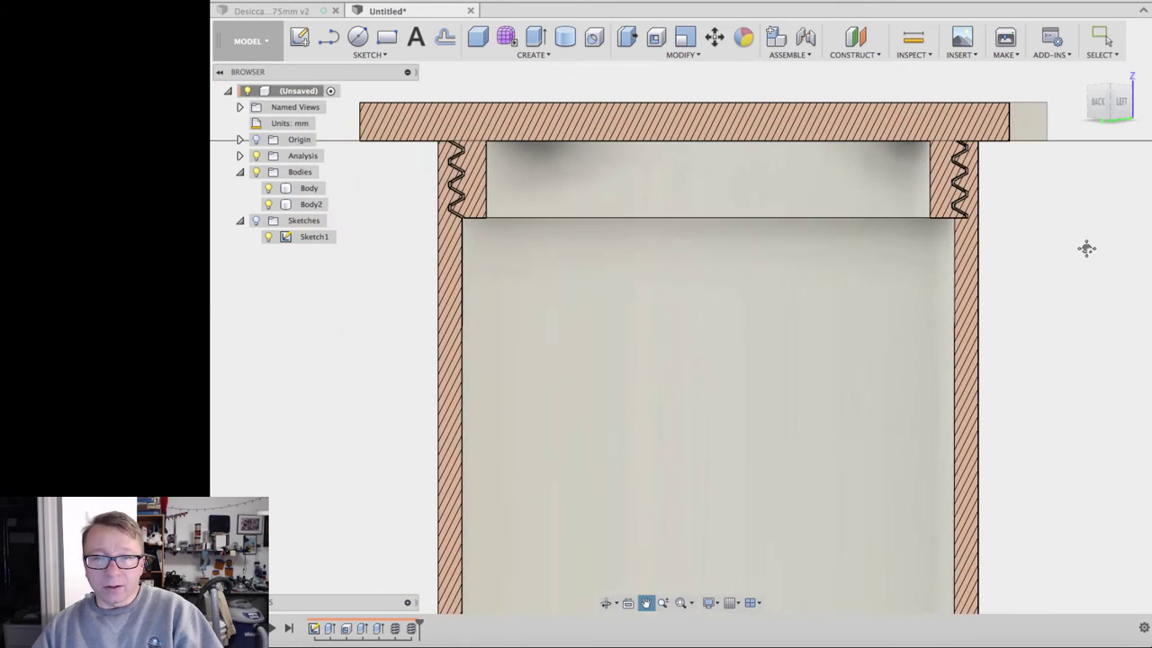
key(Escape)
click(463, 165)
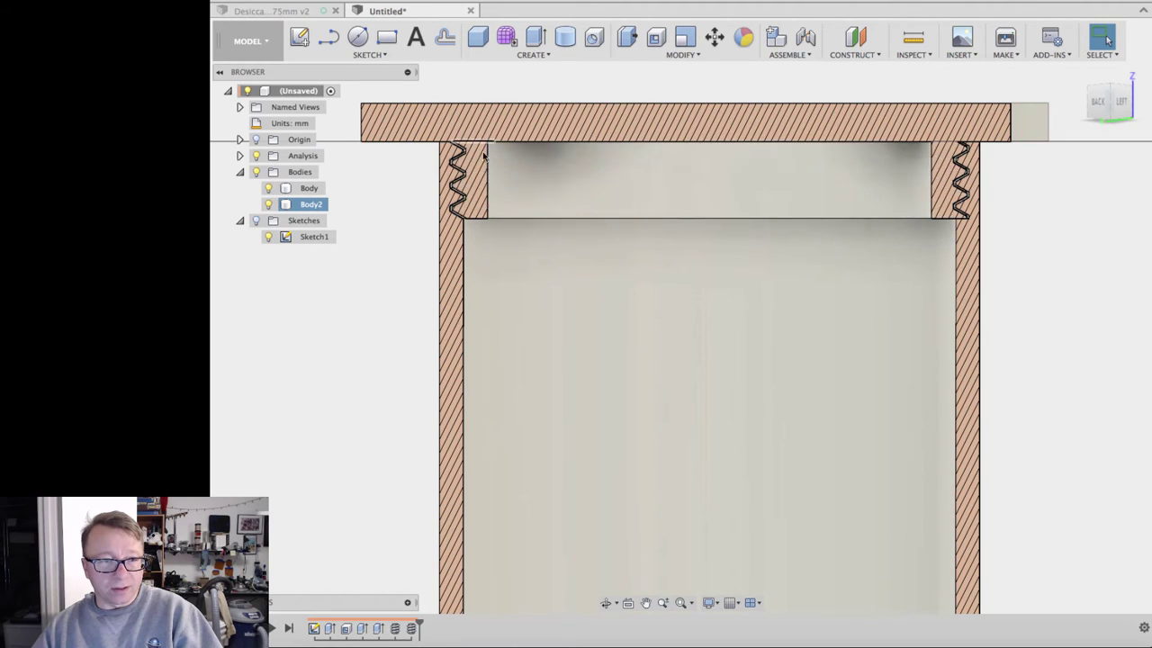
click(934, 225)
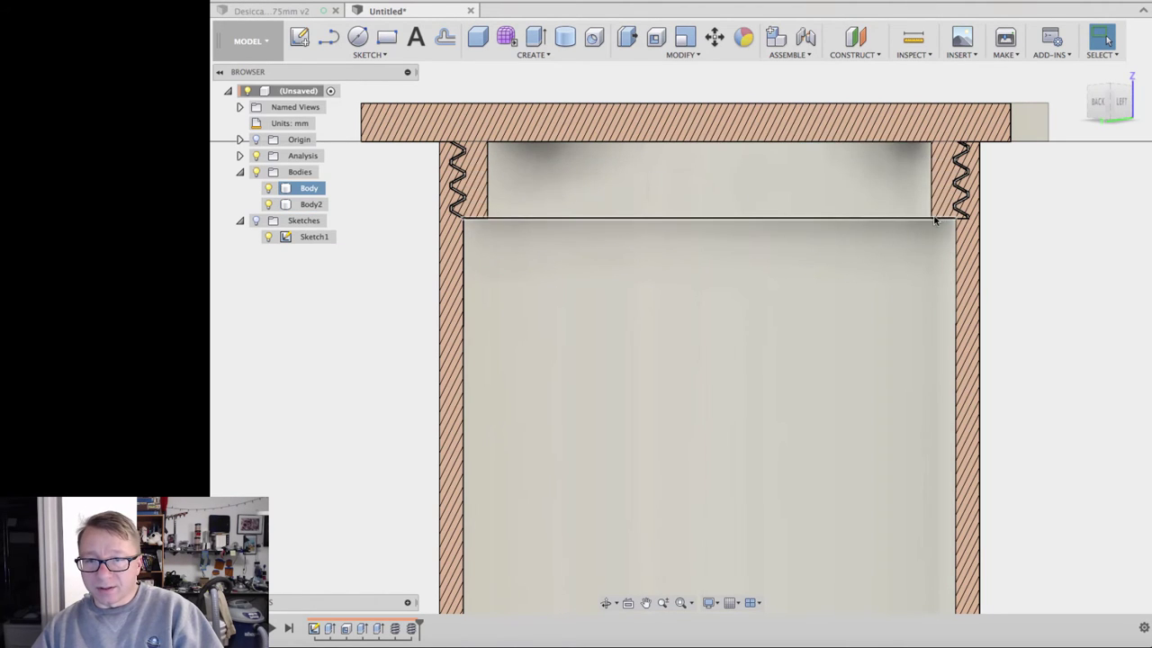
click(933, 219)
click(1076, 232)
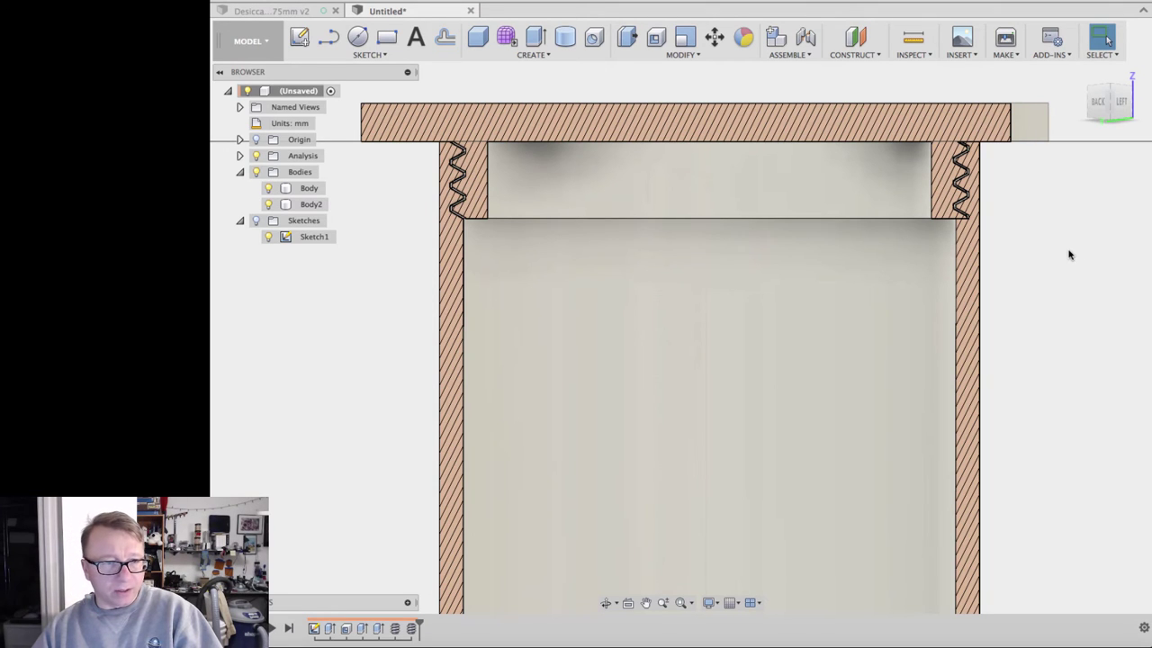
scroll(999, 214, up, 1)
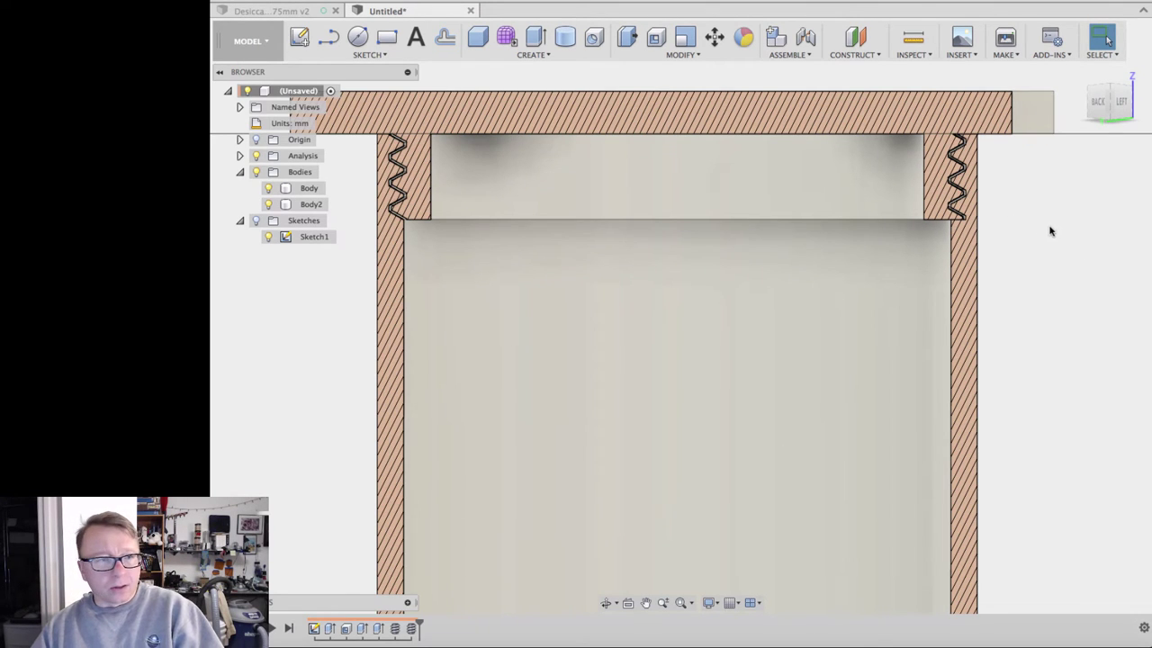
scroll(1060, 265, down, 4)
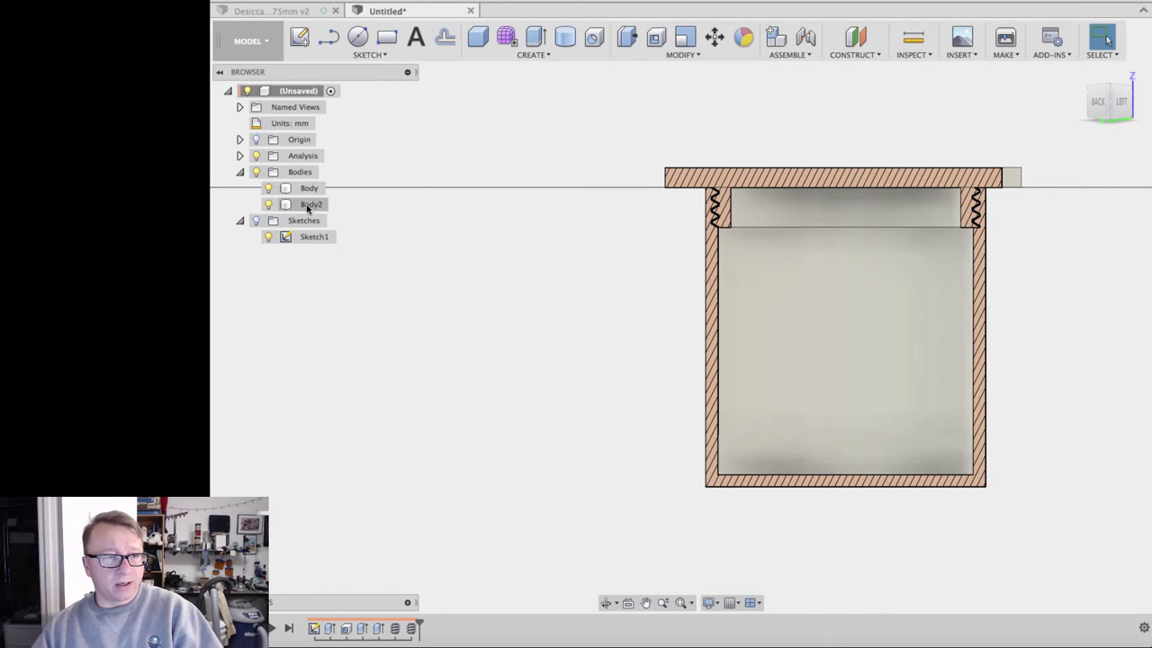
Turn off the section analysis, rename the lid body to Top, and hide the container body.
click(256, 157)
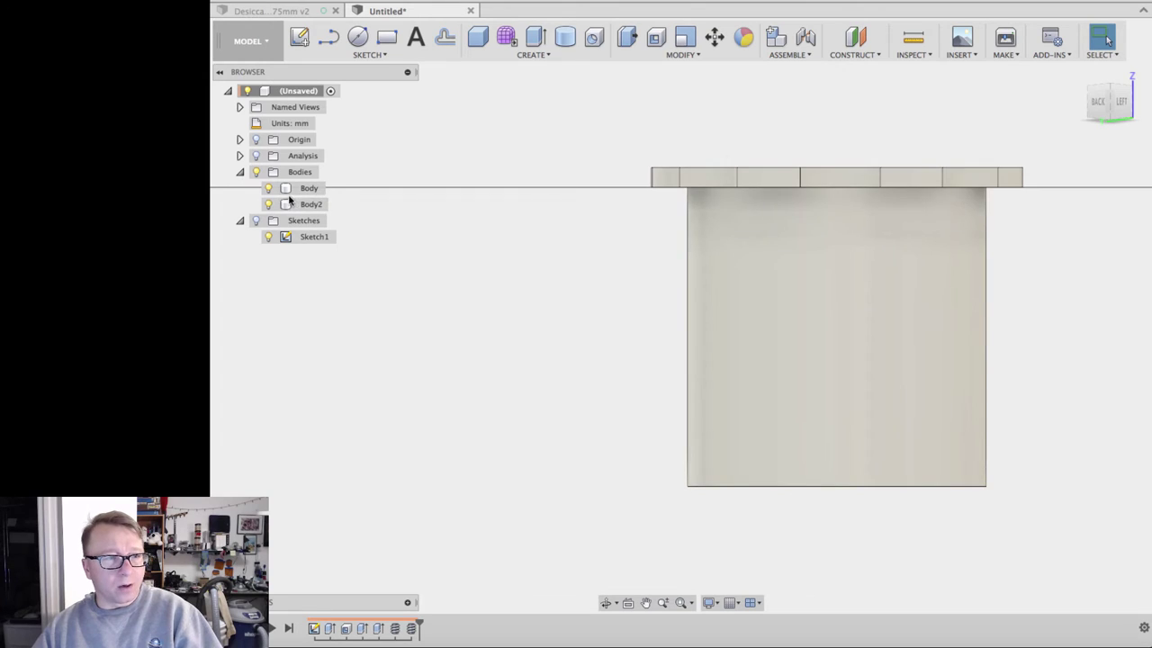
click(315, 207)
double_click(314, 206)
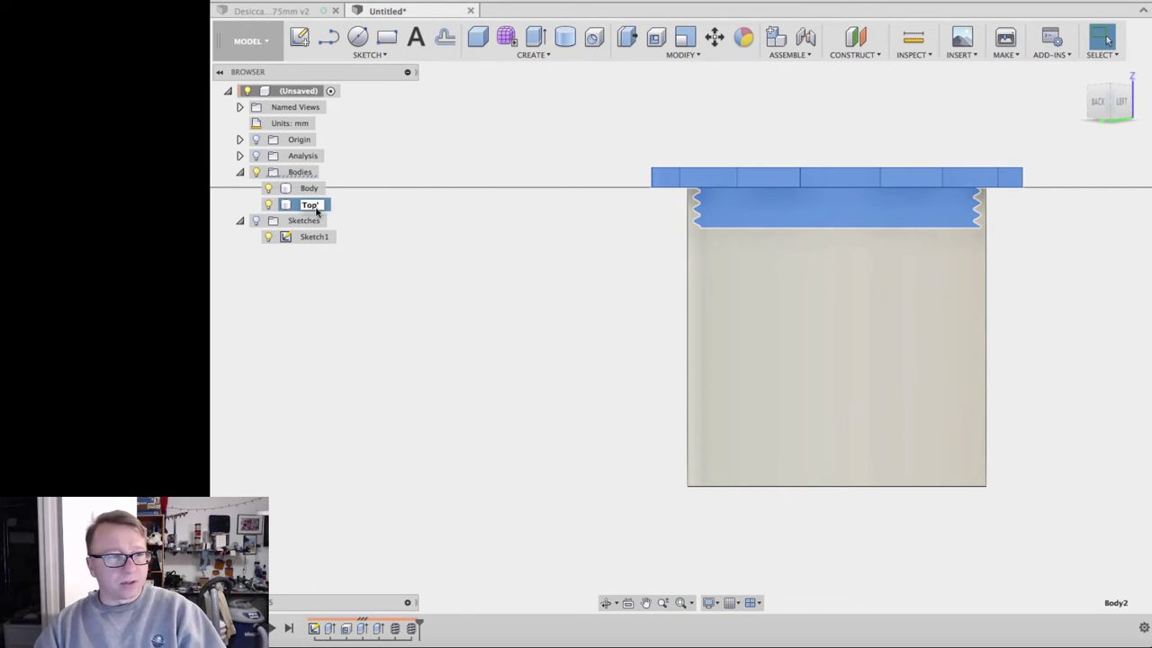
click(290, 191)
click(268, 189)
click(692, 257)
Start a 0.2 mm fillet on two of the lid's thread edges.
shift+middle_drag(946, 285, 949, 408)
scroll(946, 396, up, 5)
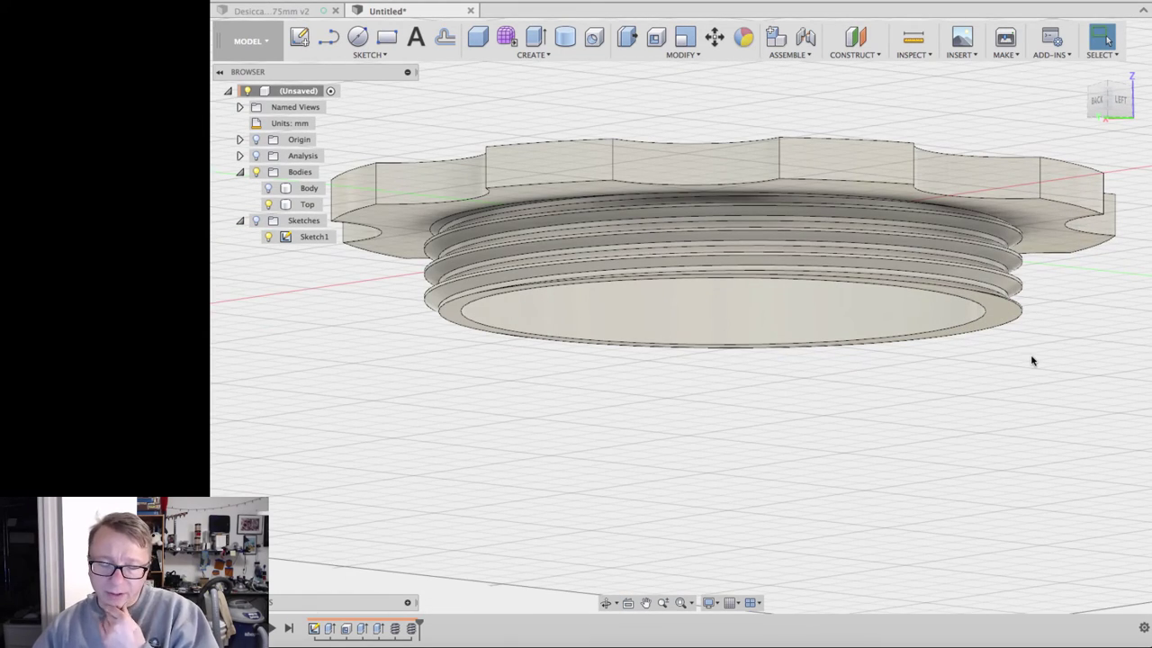
scroll(1024, 356, up, 3)
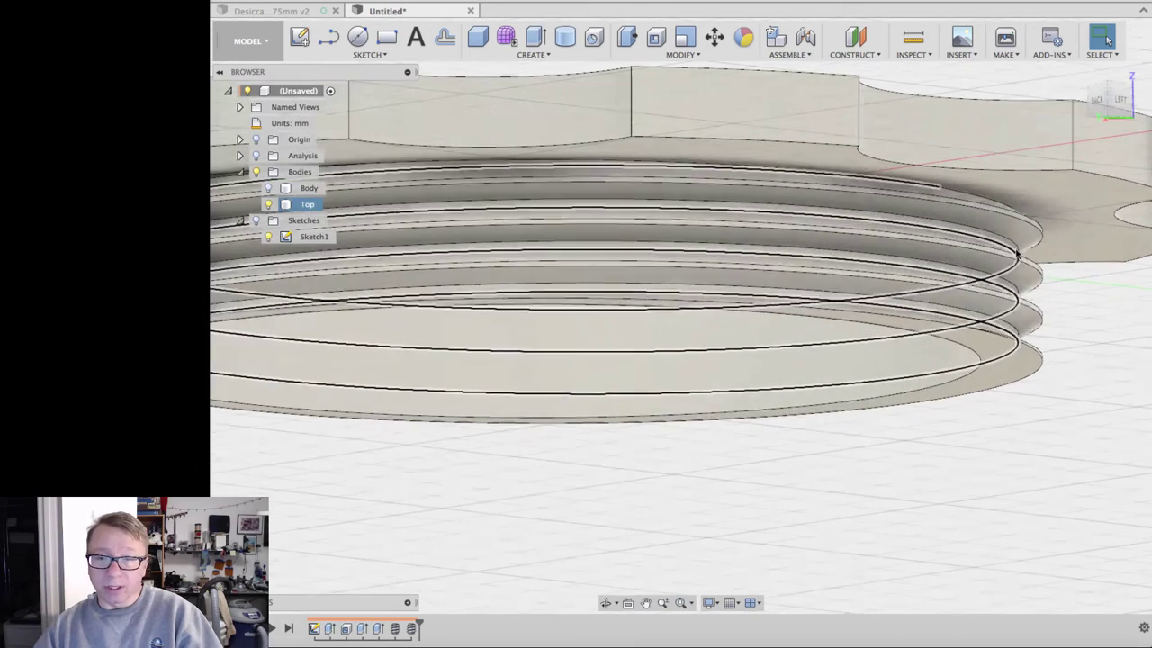
shift+middle_drag(1101, 314, 1015, 239)
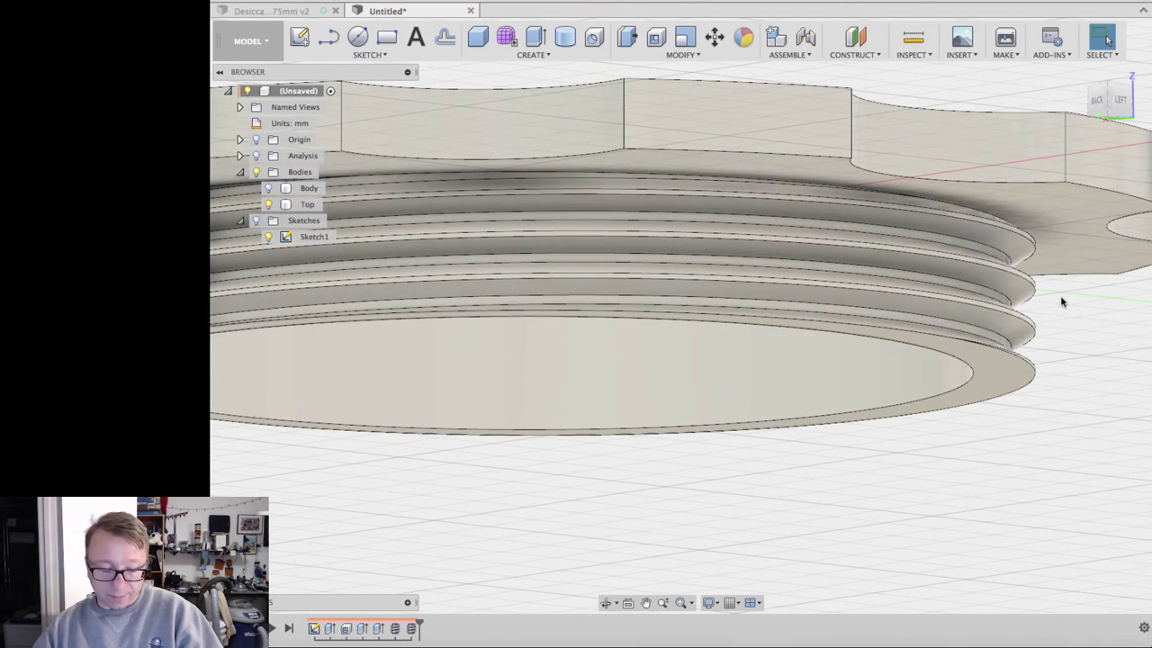
key(f)
click(1008, 234)
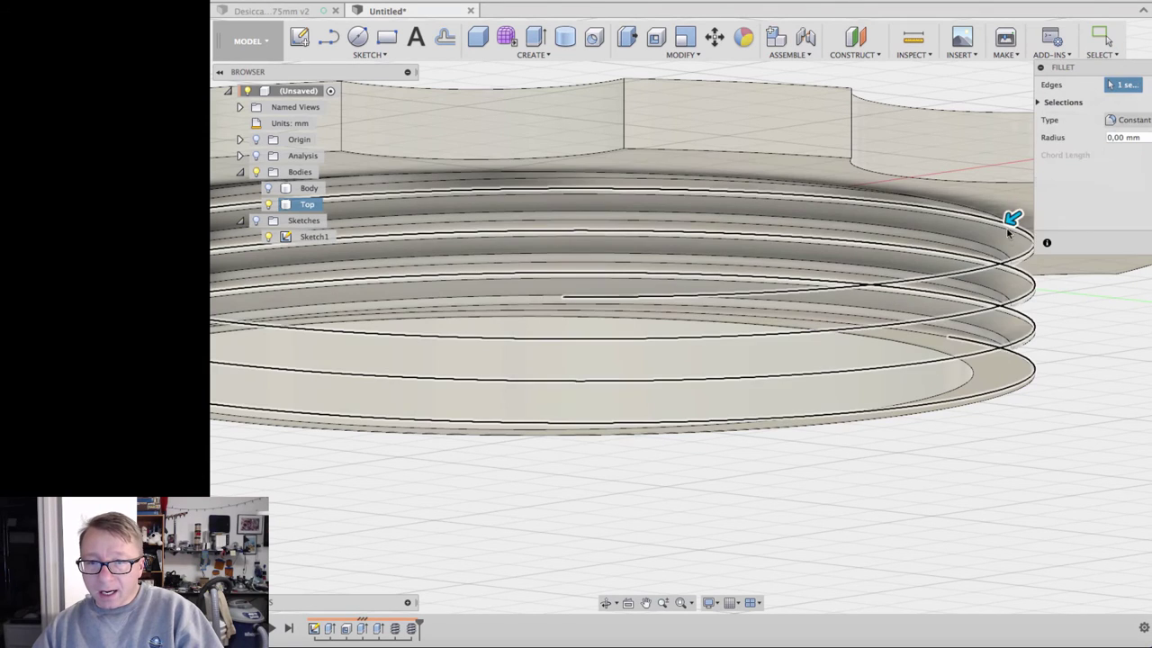
click(1014, 234)
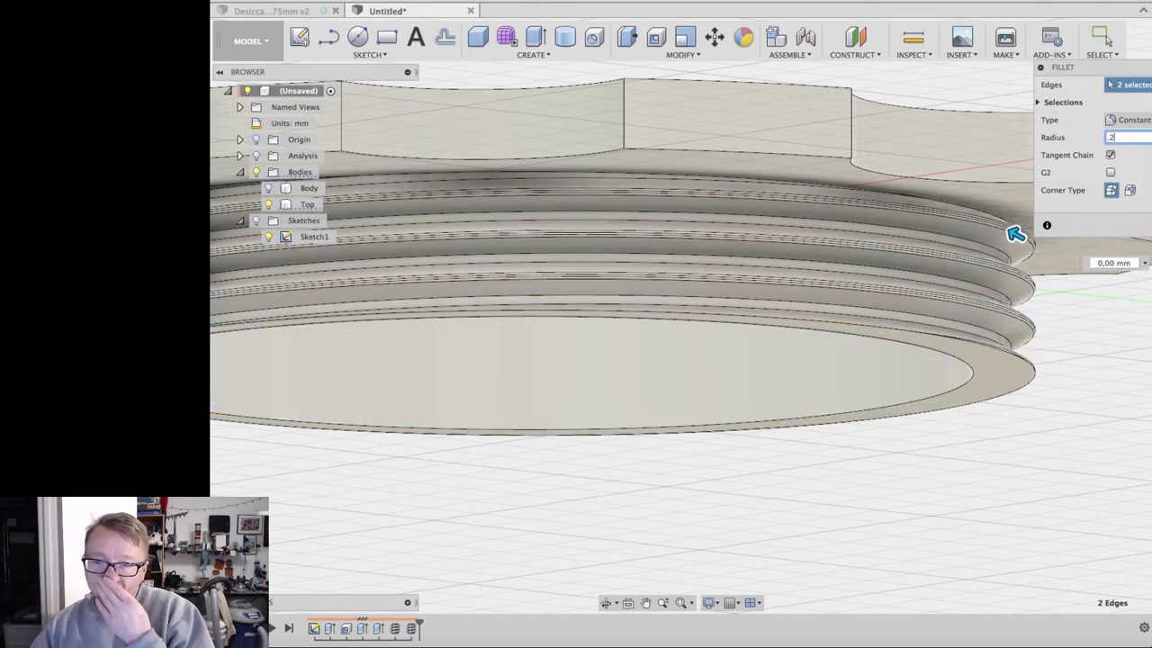
Apply the 0.2 mm fillet to the lid's thread edges.
key(Return)
scroll(1026, 223, up, 5)
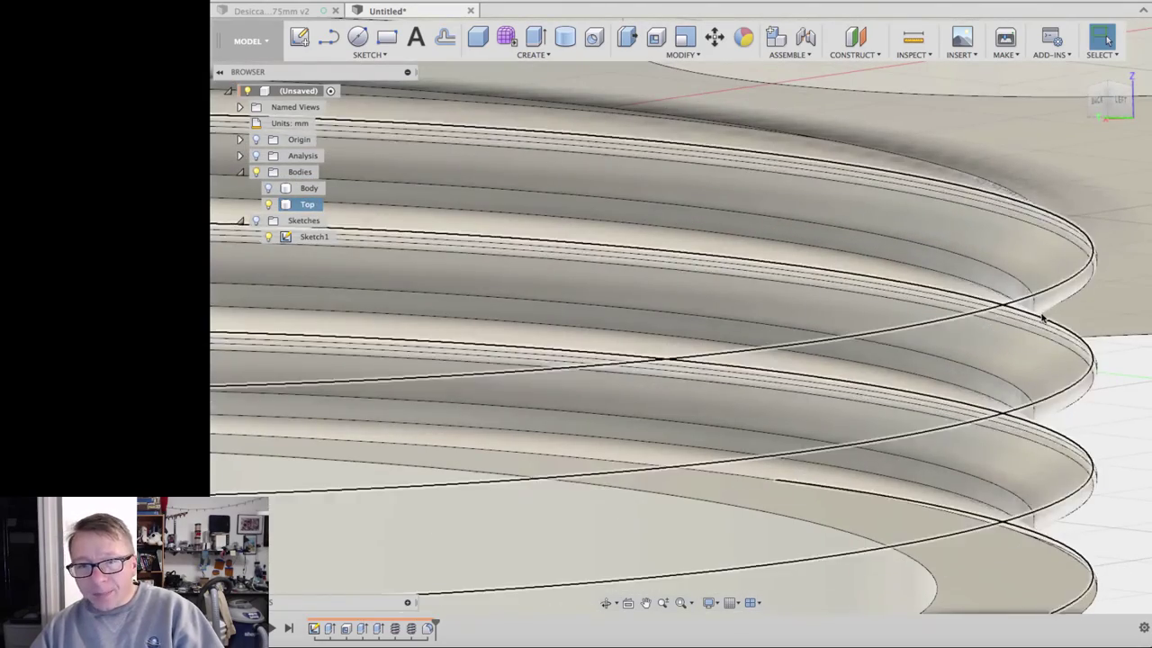
scroll(1096, 417, down, 5)
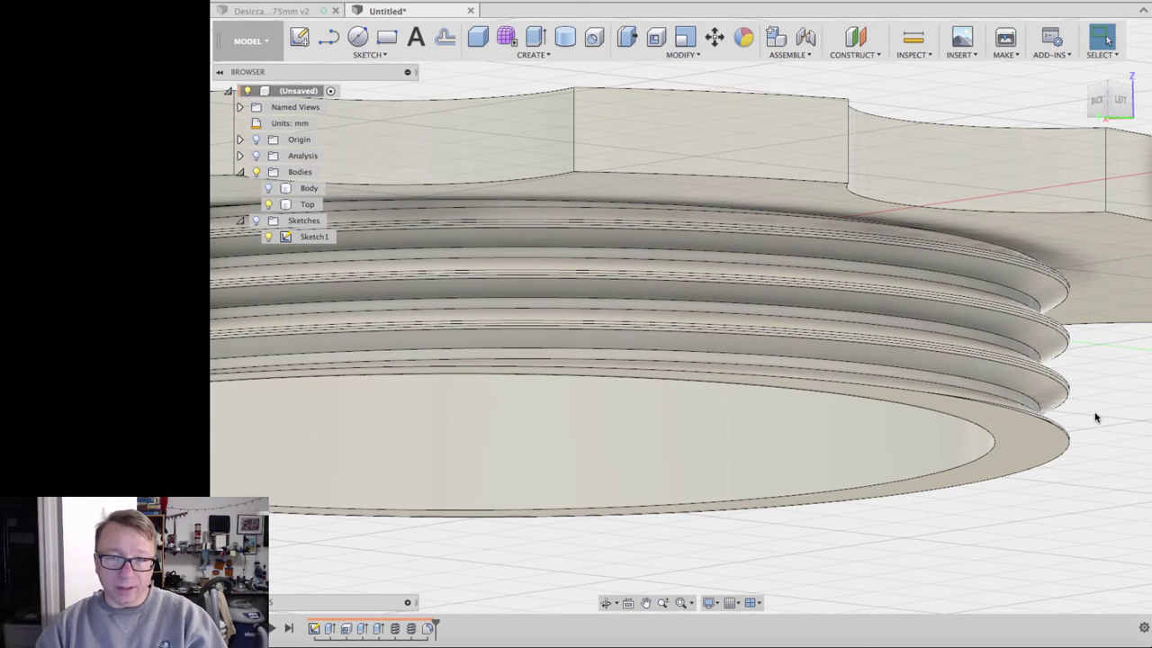
Show the container body, hide the Top lid, and zoom into the internal threads.
click(1016, 388)
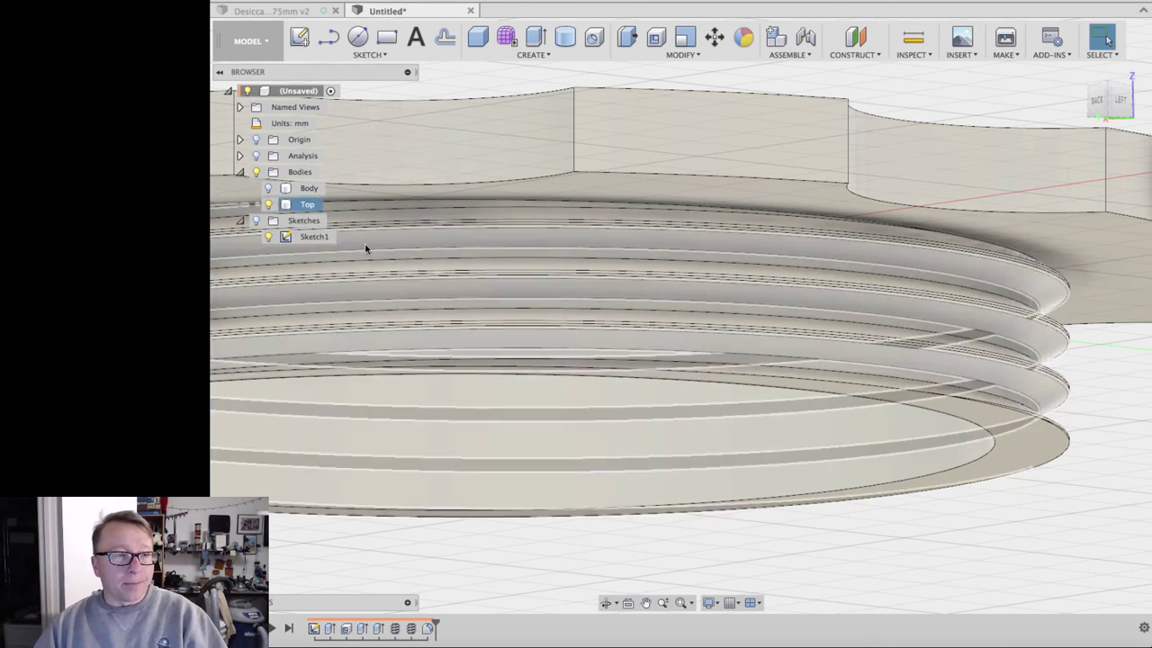
click(268, 187)
click(269, 205)
click(874, 270)
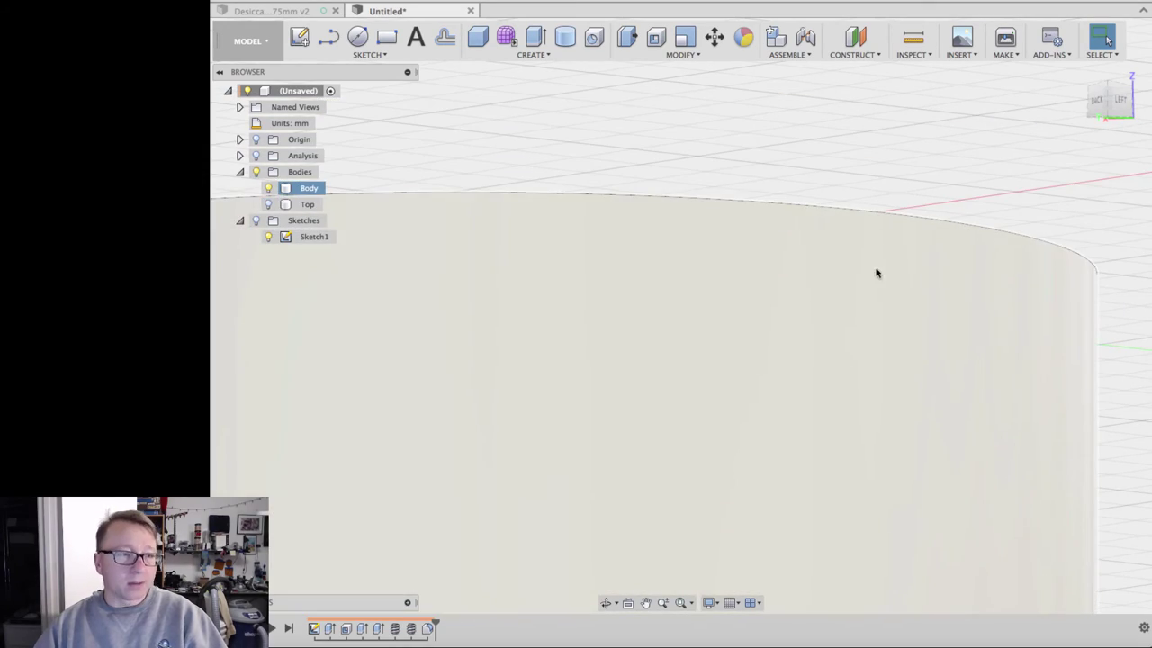
shift+middle_drag(874, 209, 826, 234)
scroll(854, 153, up, 5)
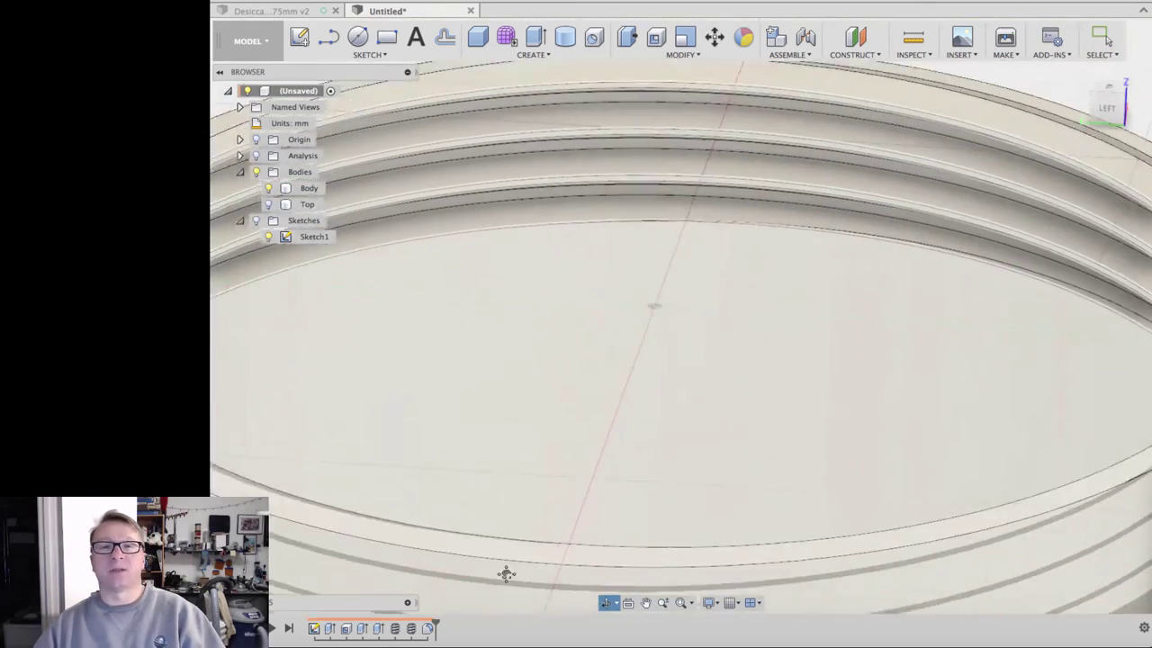
middle_drag(504, 586, 702, 297)
scroll(856, 260, up, 3)
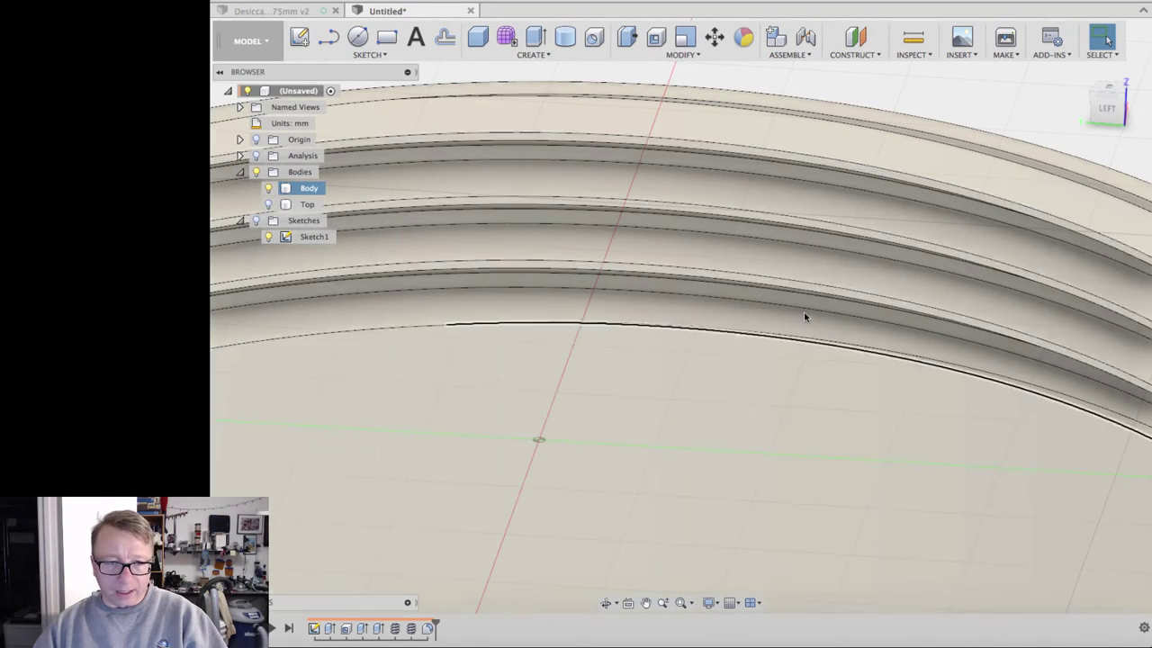
Fillet the two internal thread ridge edges of the container at 0.2 mm.
key(f)
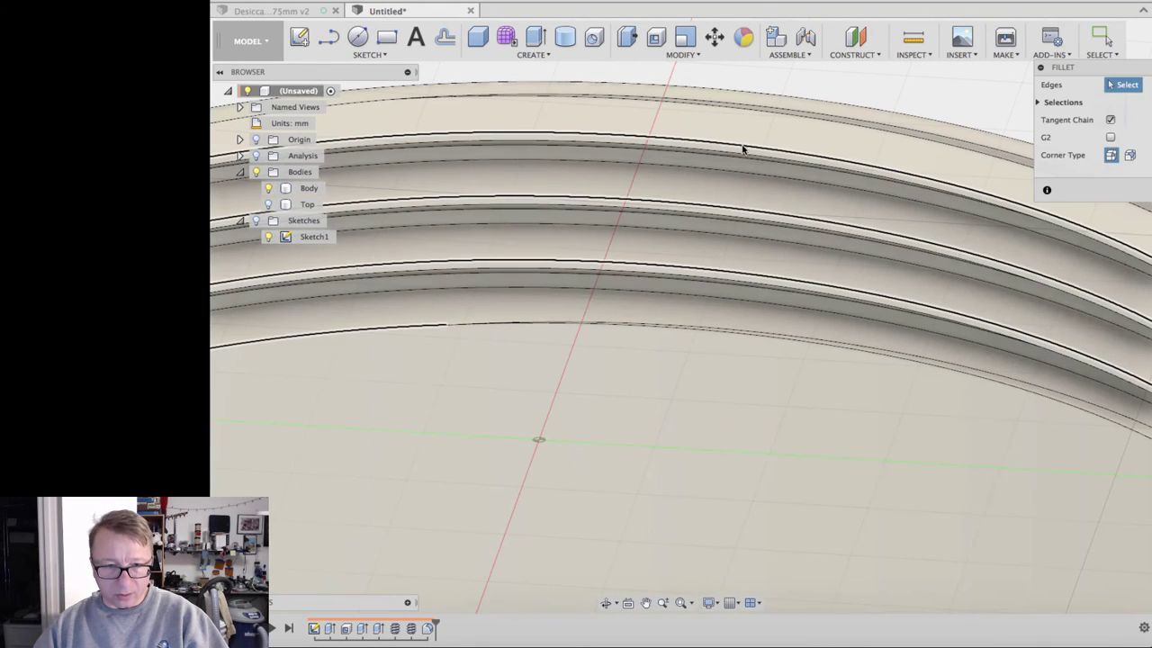
click(741, 148)
click(739, 158)
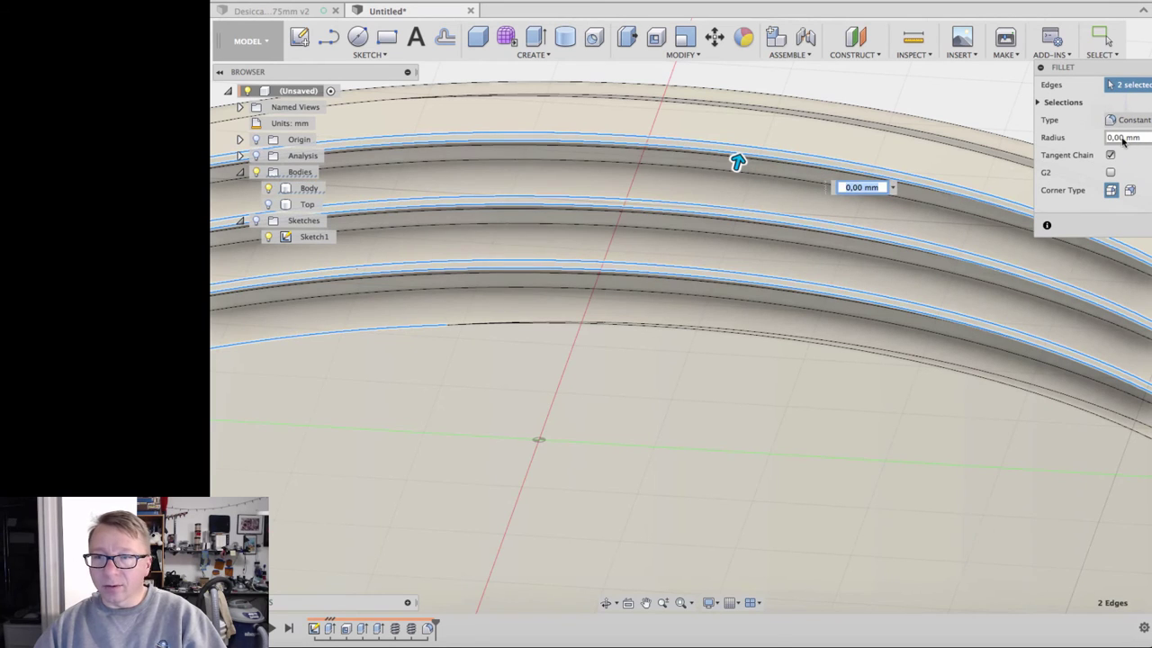
click(1136, 136)
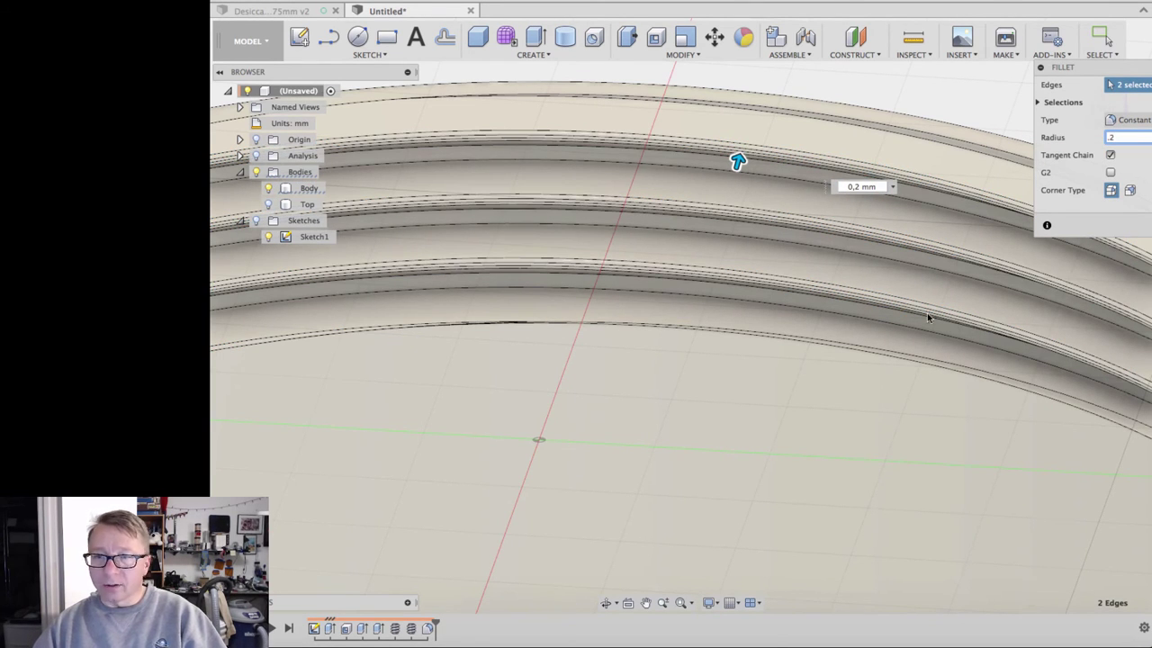
key(Return)
Make the scalloped Top lid visible again and frame the cylinder and lid together.
scroll(894, 309, down, 5)
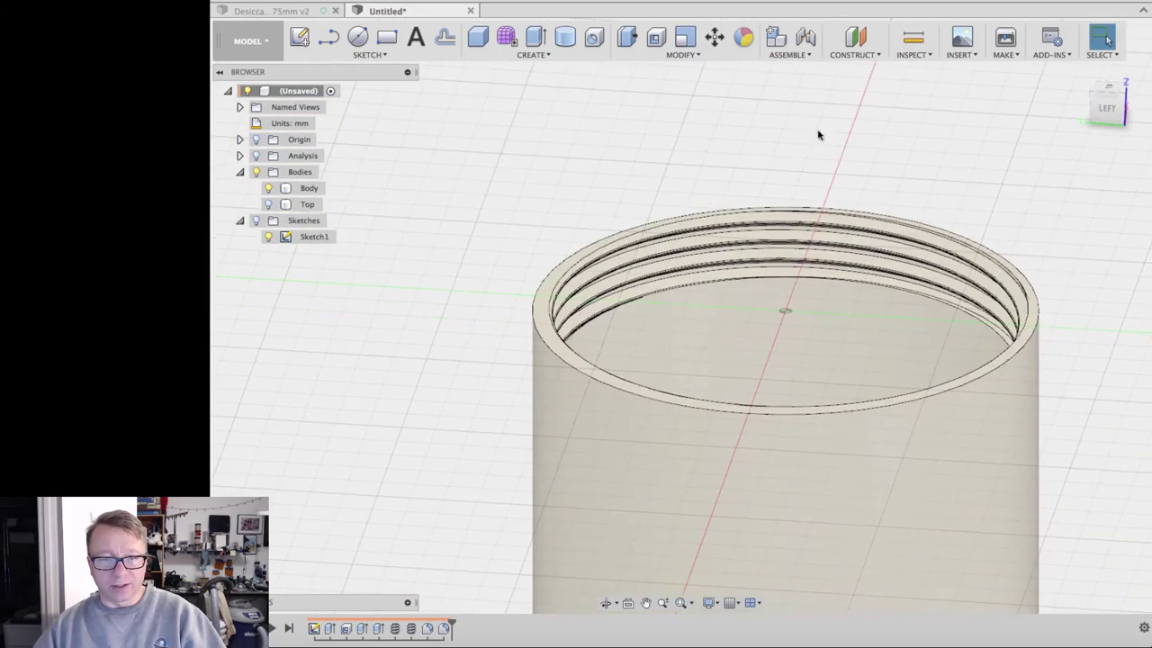
shift+middle_drag(1085, 348, 1080, 336)
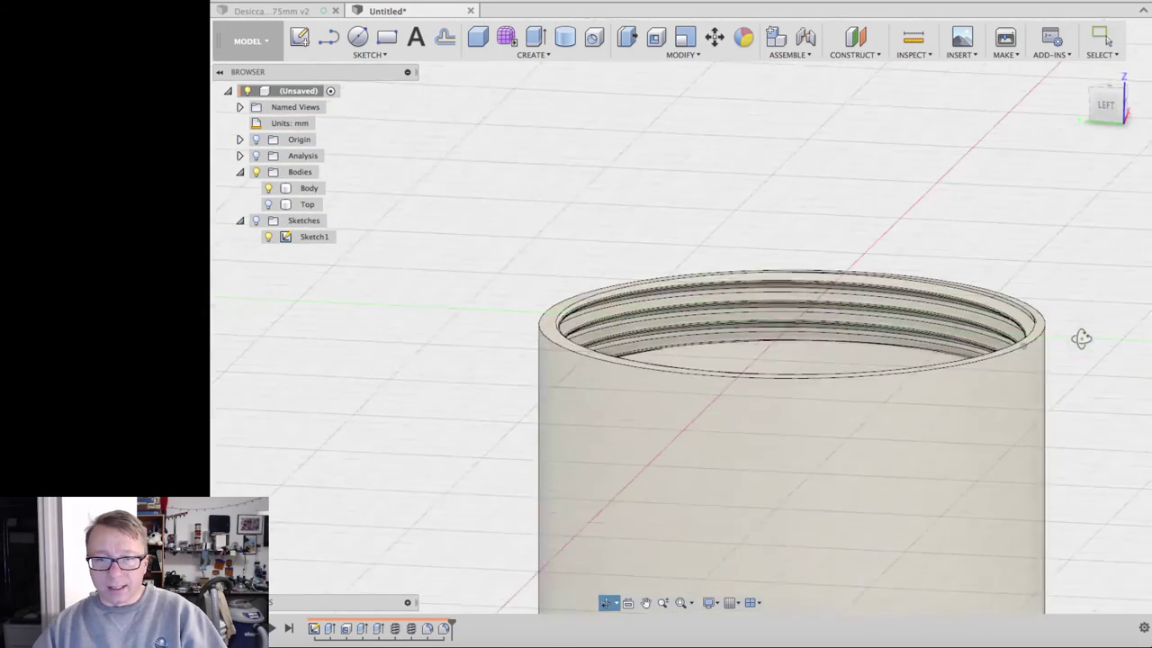
click(272, 204)
scroll(860, 290, down, 8)
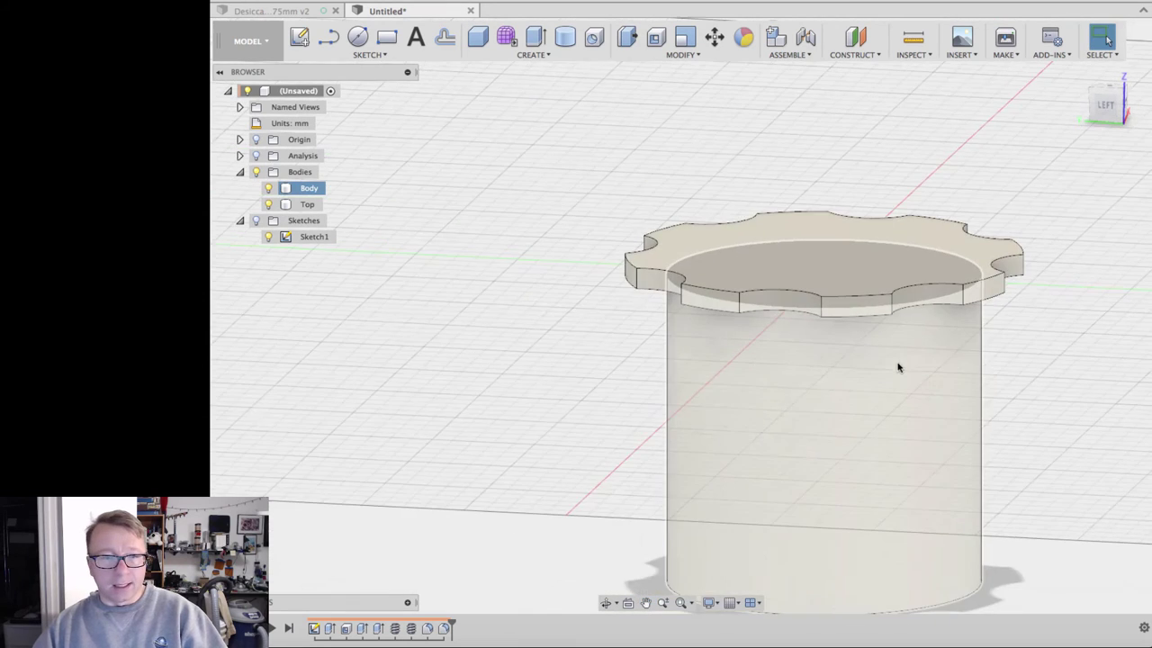
middle_drag(1100, 367, 1011, 277)
Click the cylinder body on the canvas and tilt the view slightly upward.
click(777, 236)
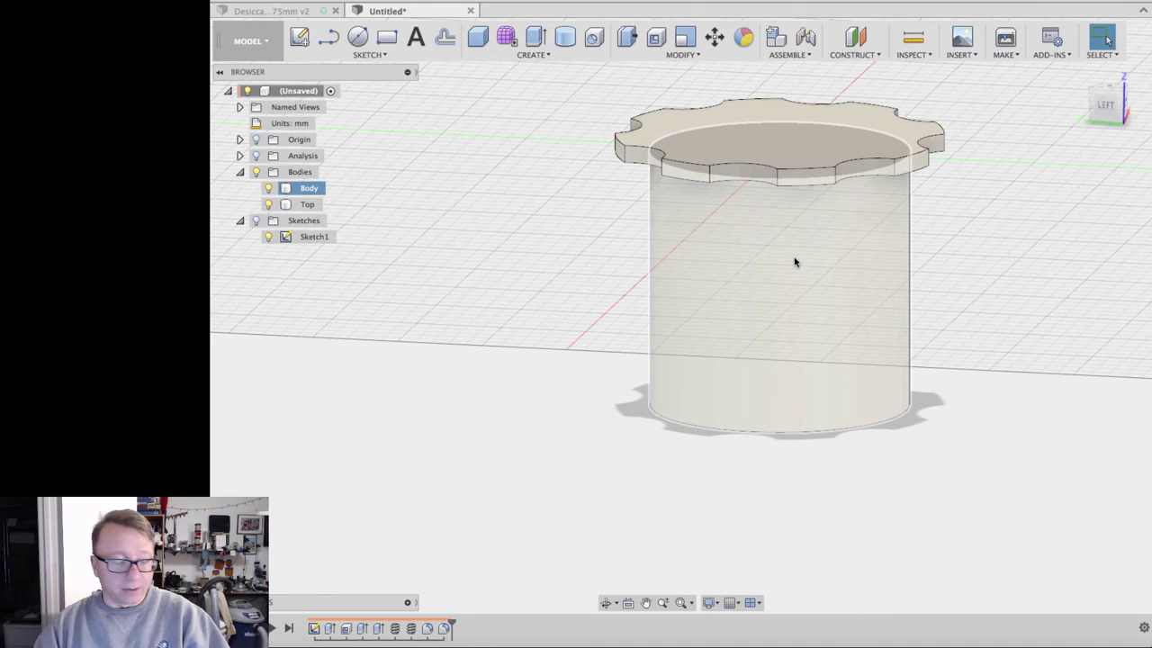
middle_drag(1005, 347, 1008, 330)
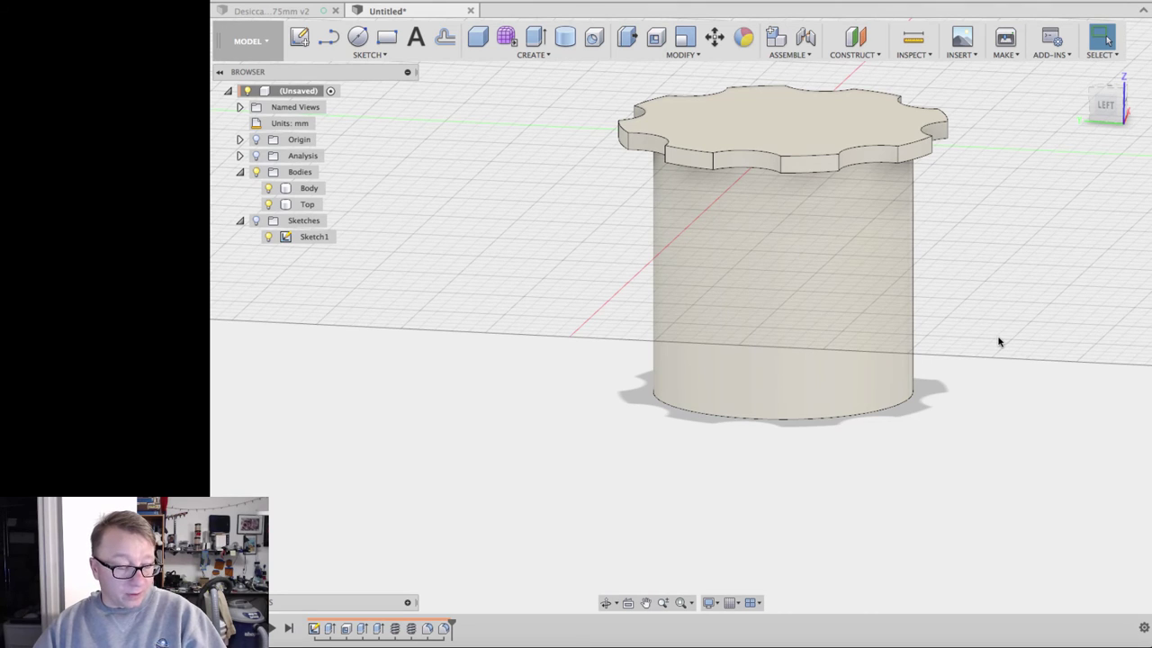
Round the cylinder's bottom edge with a 2 mm fillet.
key(f)
click(897, 412)
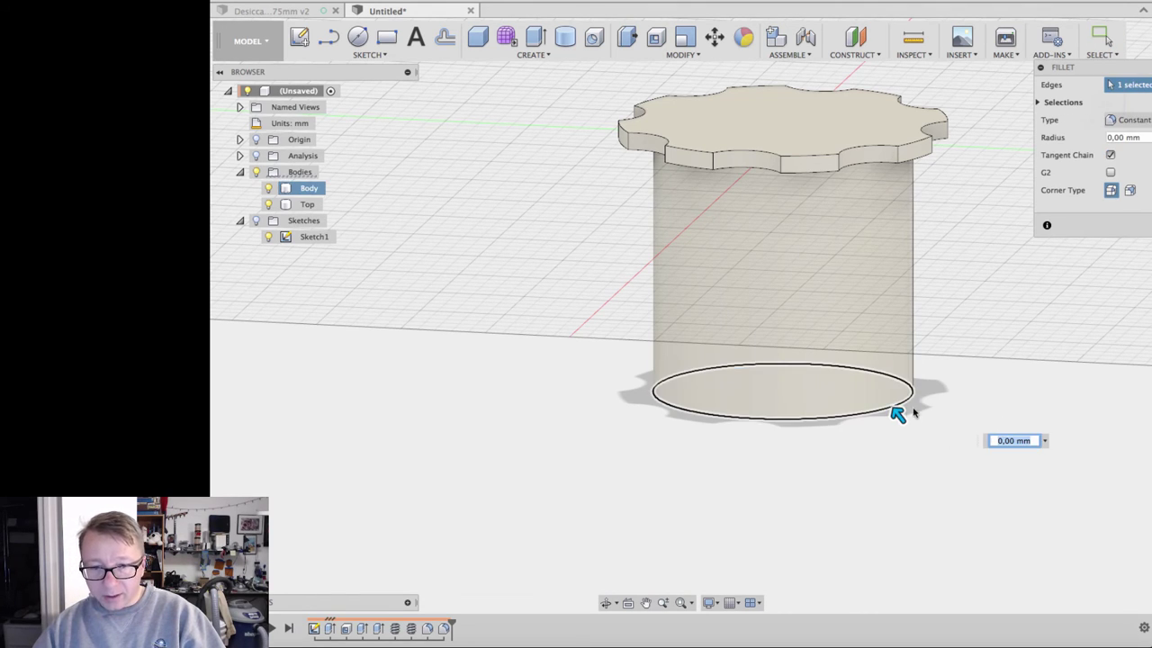
click(1136, 138)
text(1)
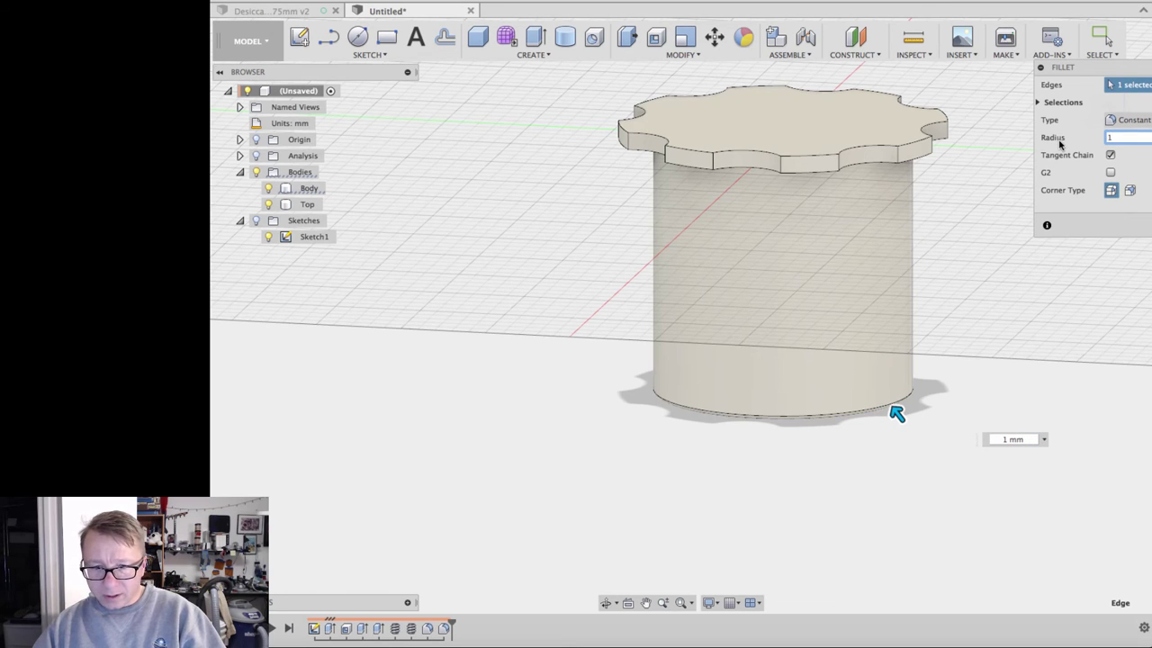
text(2)
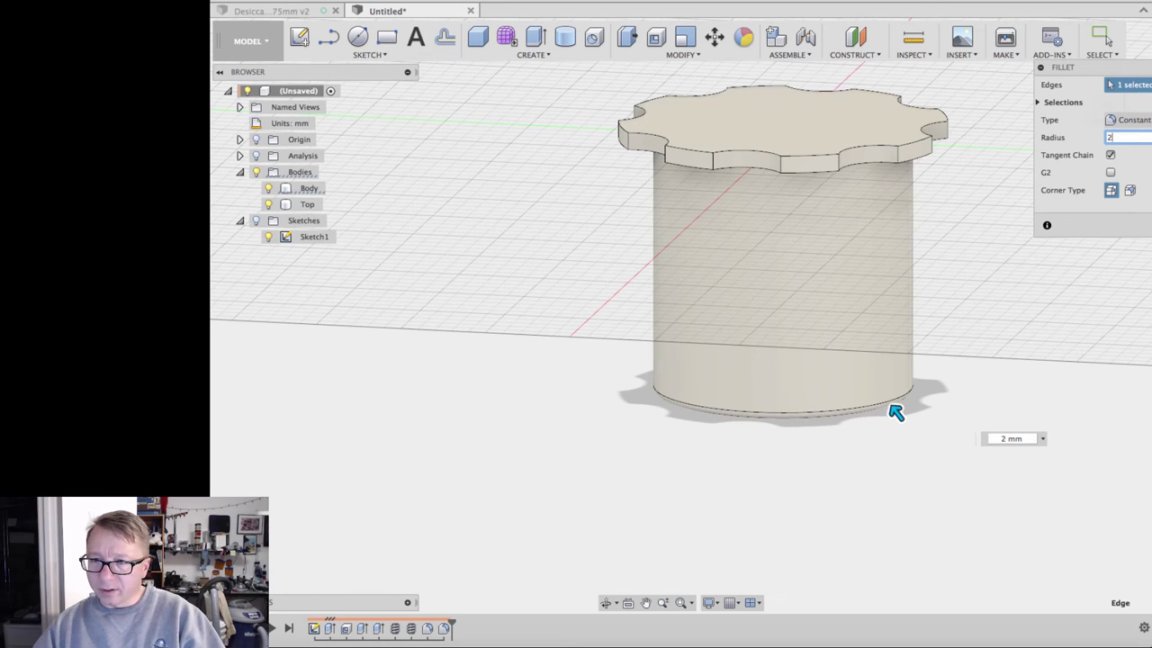
key(Return)
Start a new fillet and select the lid's upper rim edges around front, left, back and right.
key(f)
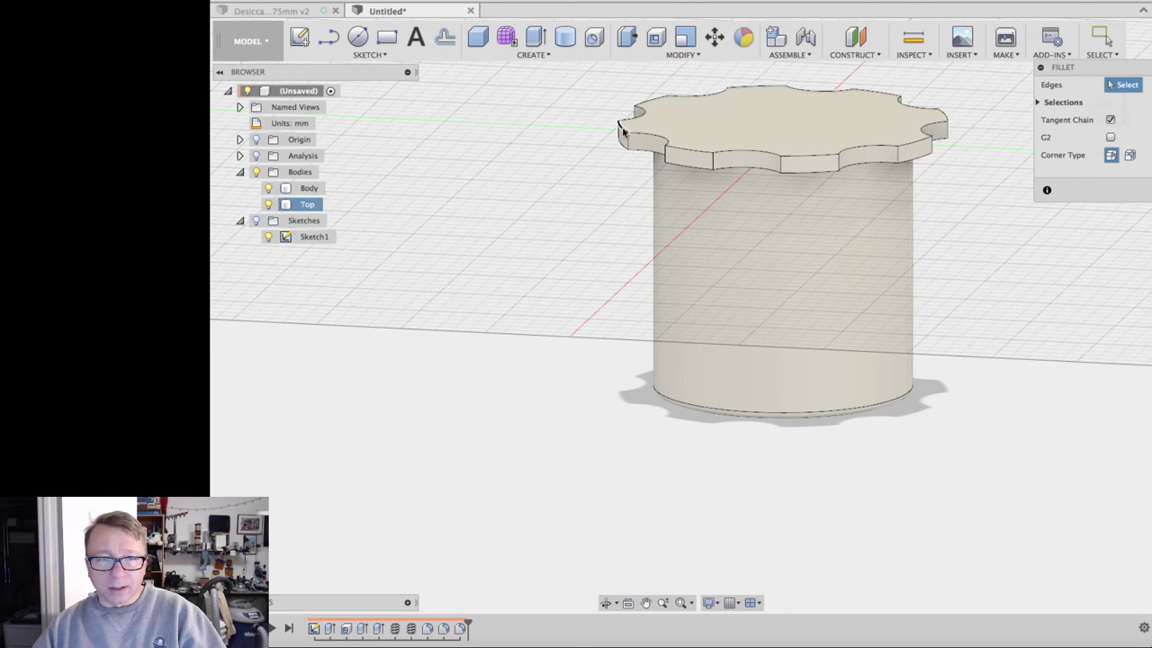
shift+middle_drag(1032, 246, 963, 191)
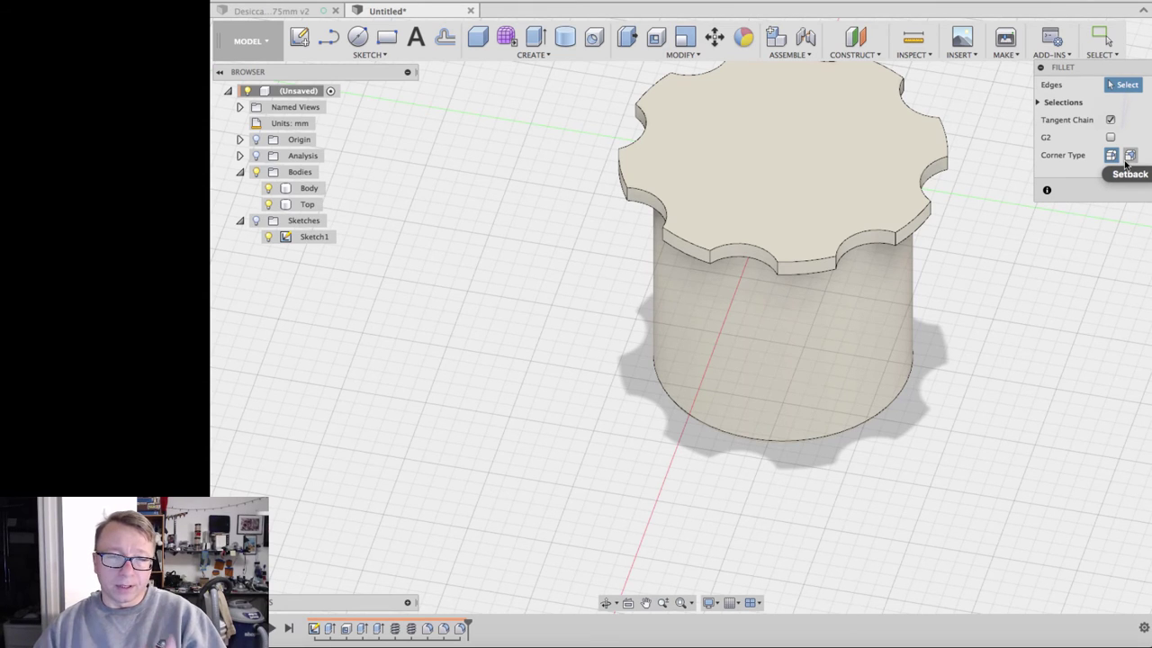
click(927, 174)
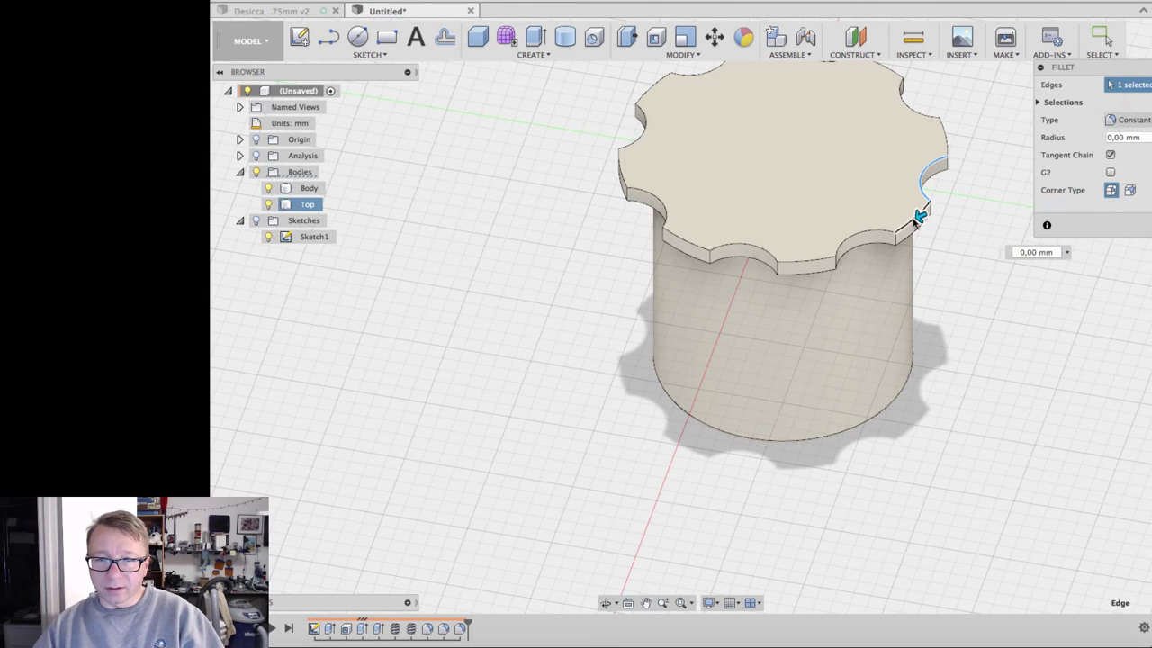
click(911, 225)
click(869, 238)
click(815, 261)
click(763, 253)
click(686, 242)
click(660, 203)
click(618, 173)
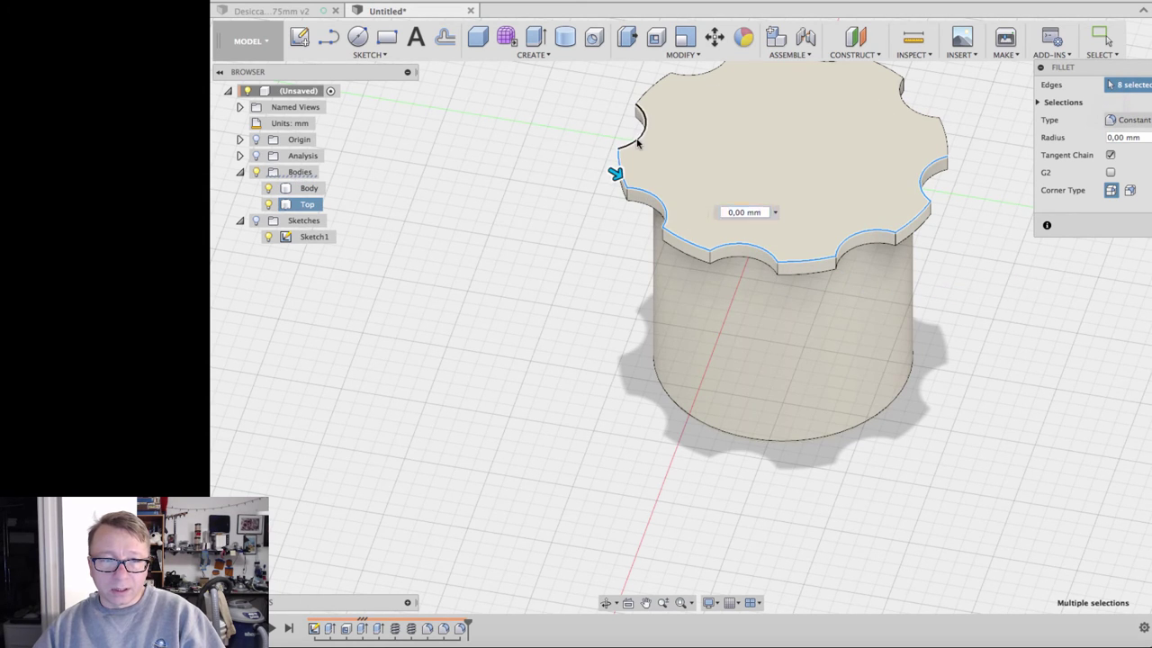
click(641, 135)
click(659, 81)
click(697, 70)
middle_drag(743, 103, 685, 232)
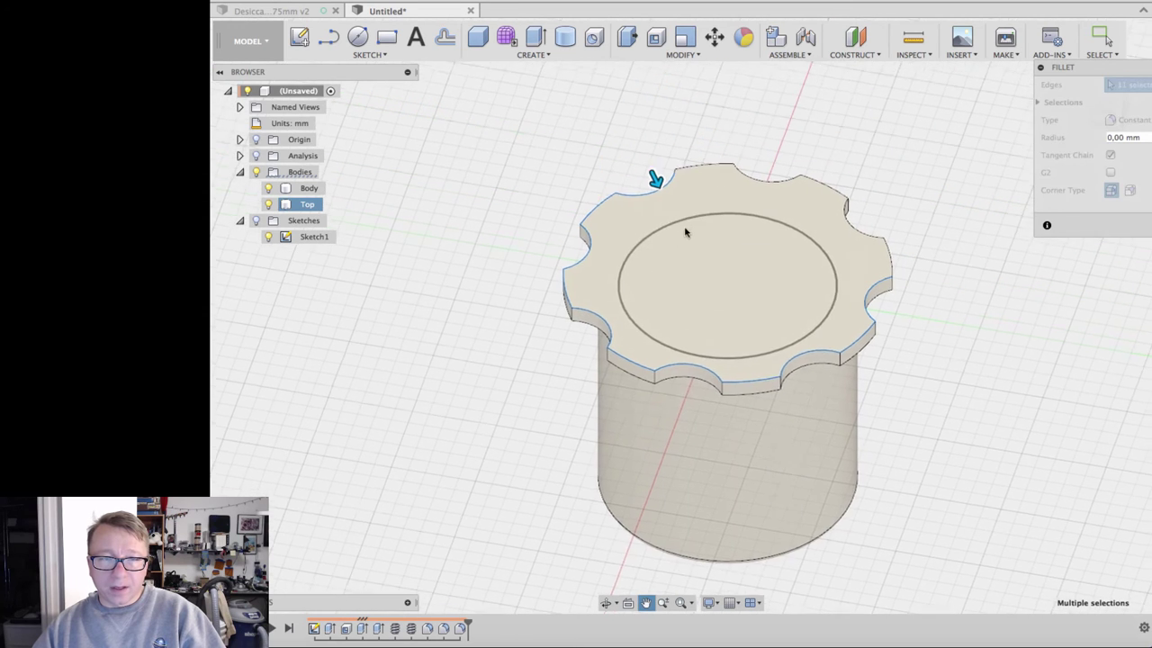
click(703, 171)
click(756, 183)
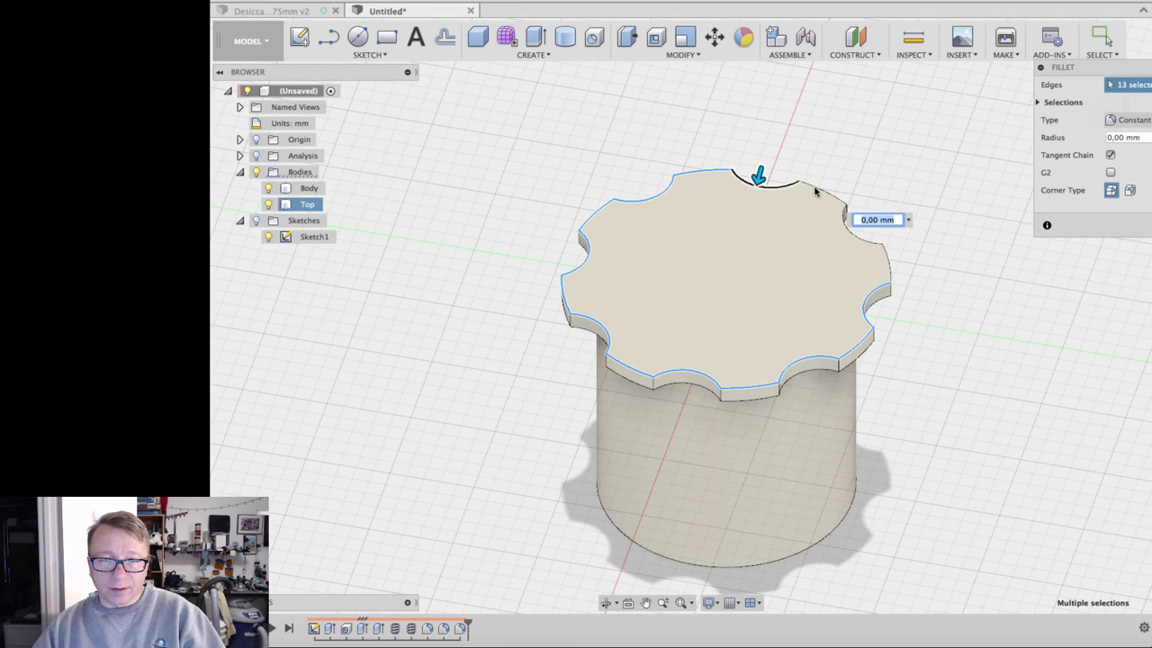
click(849, 232)
click(878, 245)
click(890, 265)
Add the lid's lower and side rim edges to the fillet selection.
shift+middle_drag(969, 368, 945, 297)
click(793, 270)
click(727, 270)
click(666, 270)
click(630, 270)
click(580, 266)
shift+middle_drag(576, 267, 879, 267)
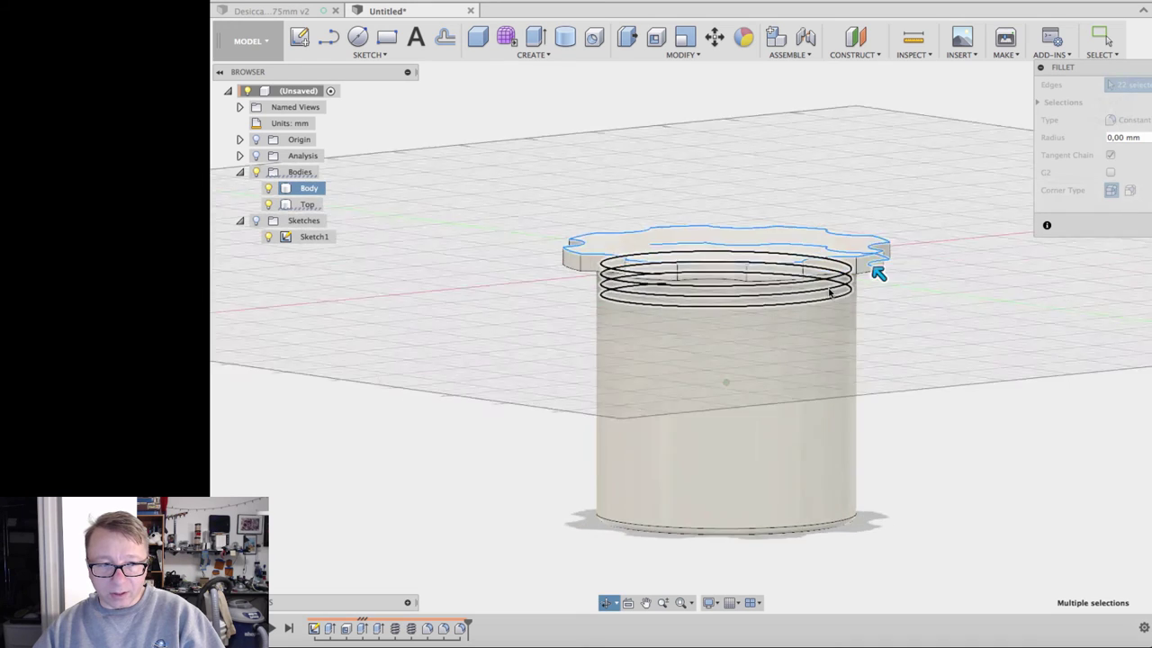
click(879, 268)
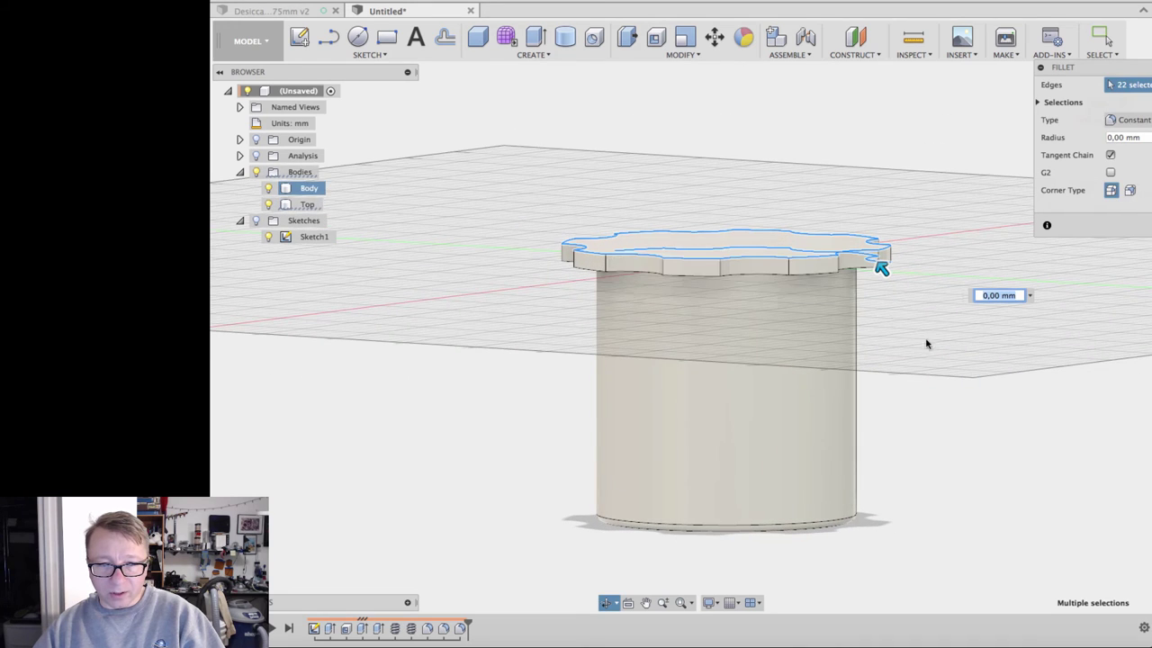
click(852, 271)
click(810, 272)
click(754, 273)
click(699, 273)
click(641, 275)
click(590, 267)
shift+middle_drag(589, 267, 741, 275)
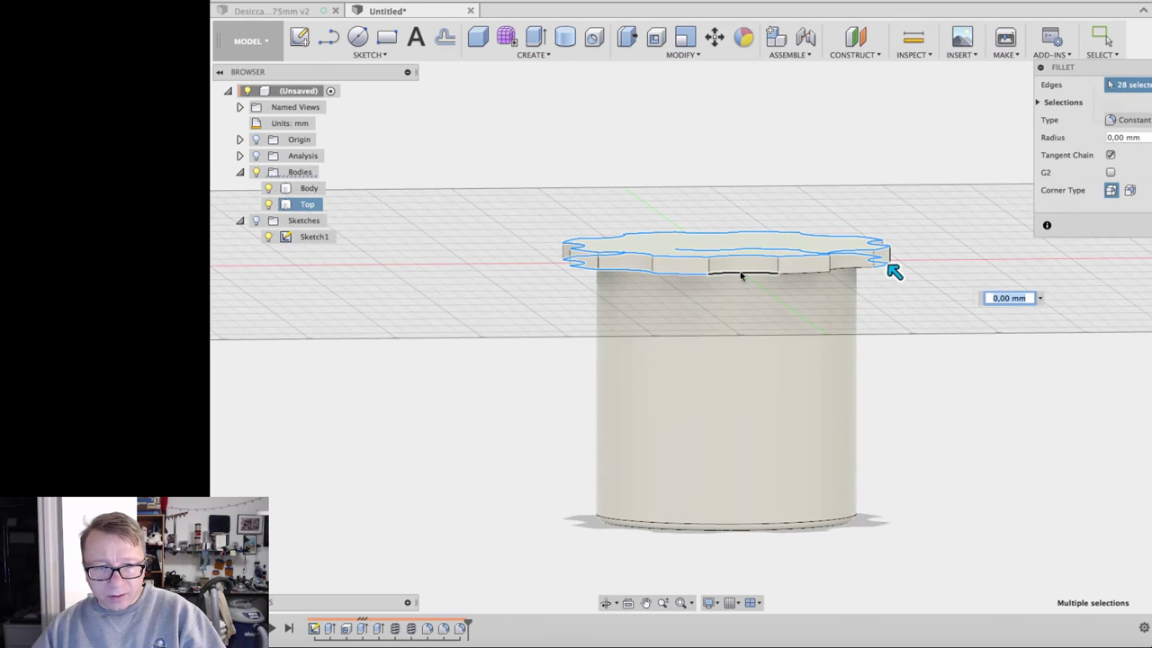
click(740, 275)
click(801, 272)
click(850, 269)
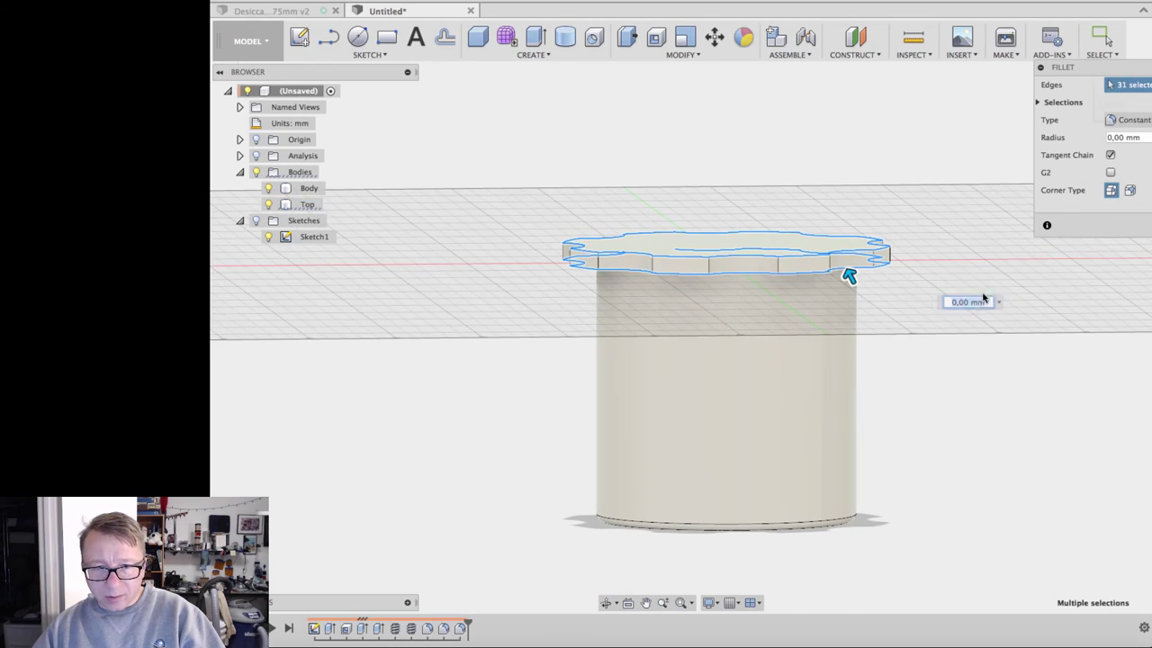
Add the last lower front rim edge and apply a 1 mm fillet to all 32 edges.
shift+middle_drag(979, 306, 686, 331)
click(648, 352)
click(1116, 137)
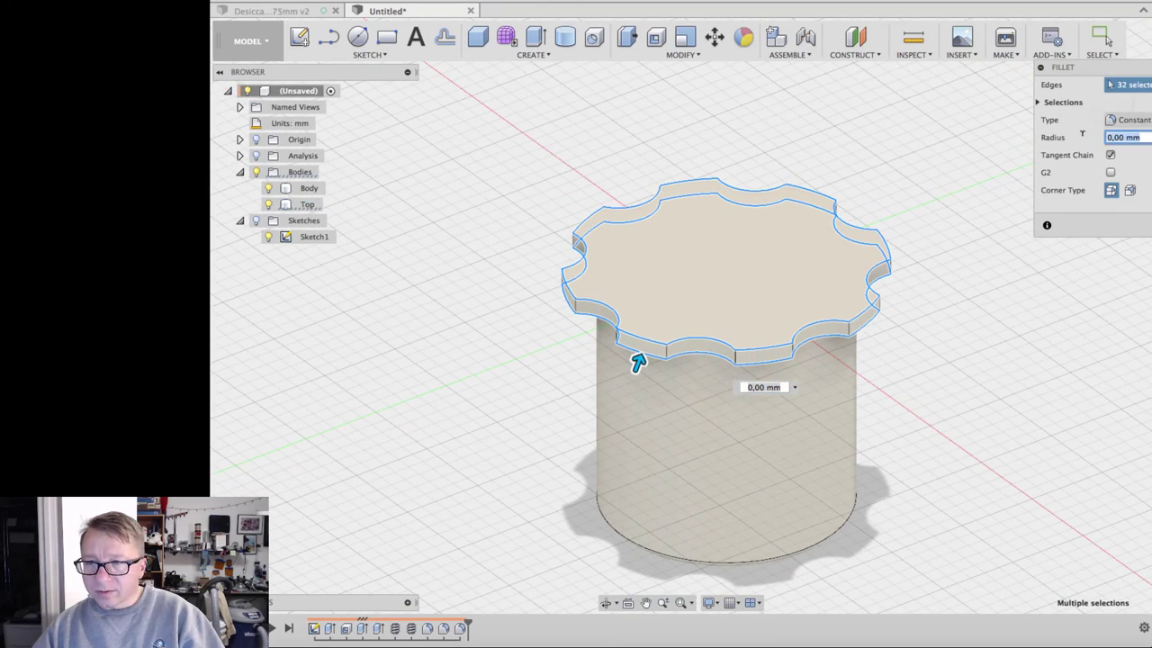
text(1)
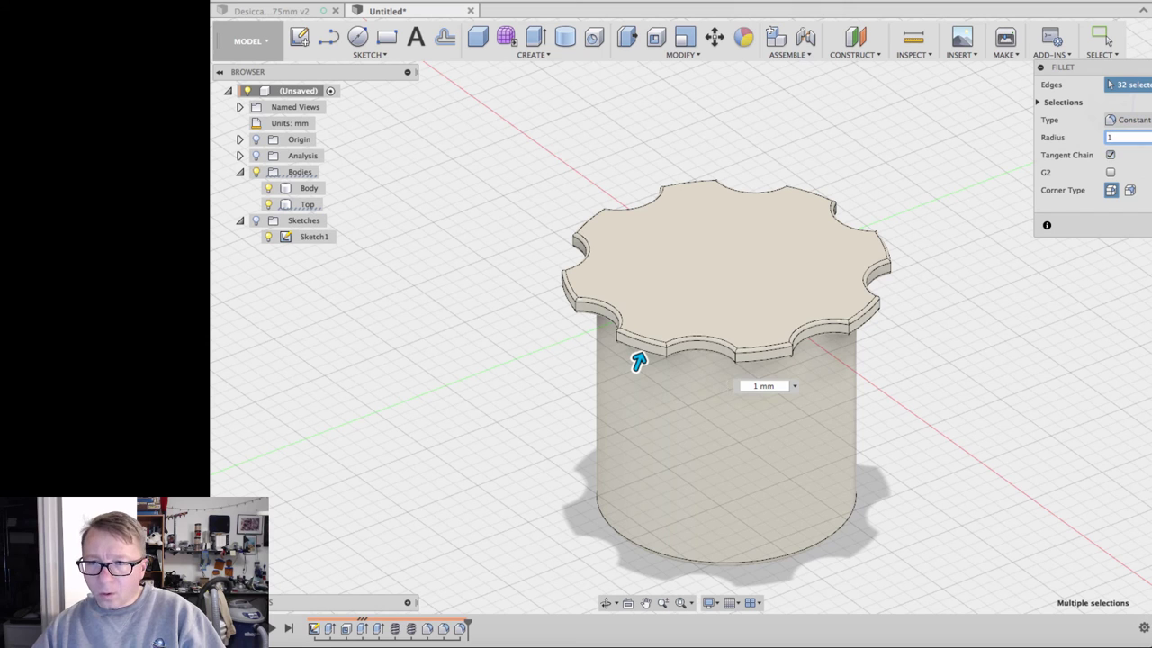
key(Return)
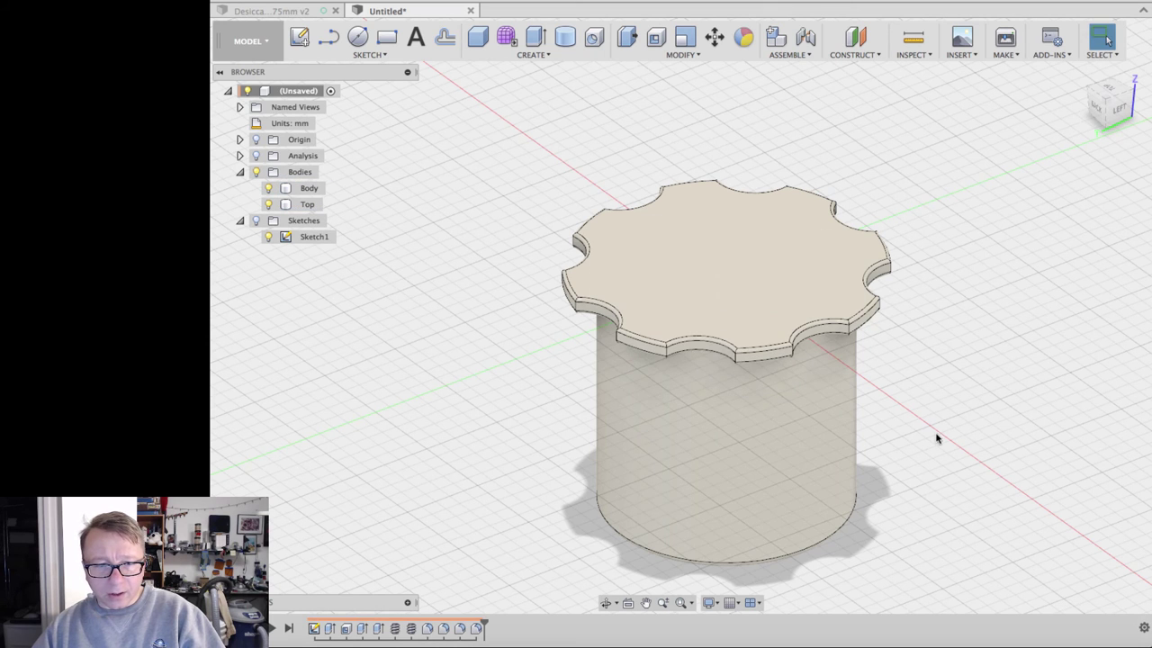
Start a fillet and select the first vertical scallop corner edges around the lid.
key(f)
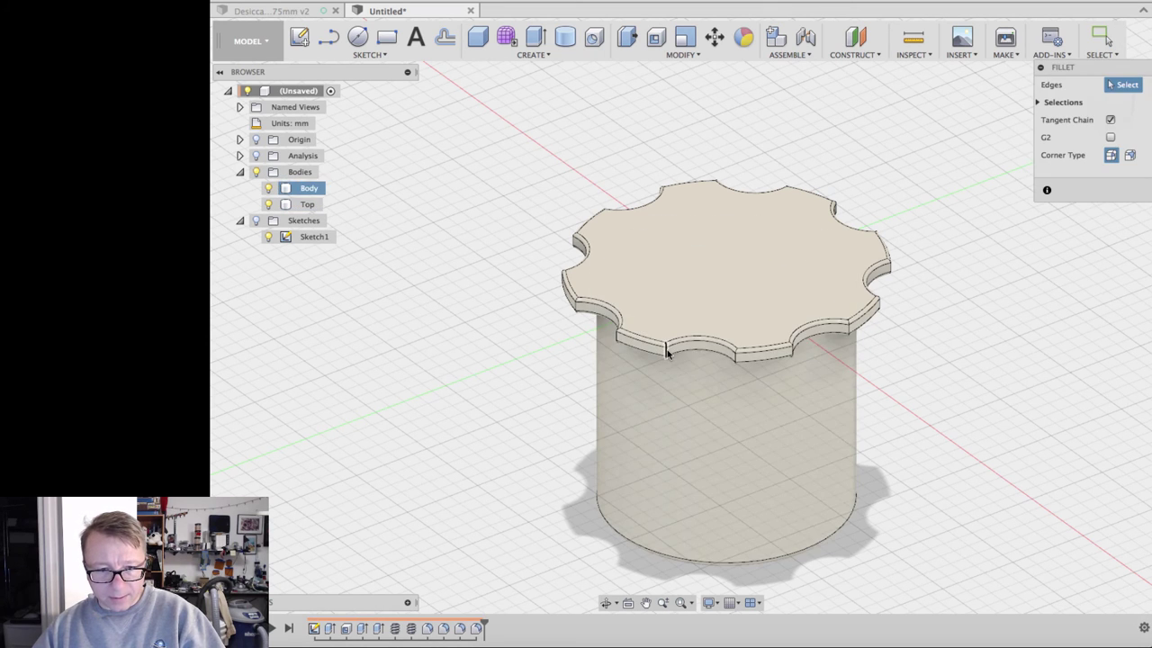
click(667, 352)
click(733, 359)
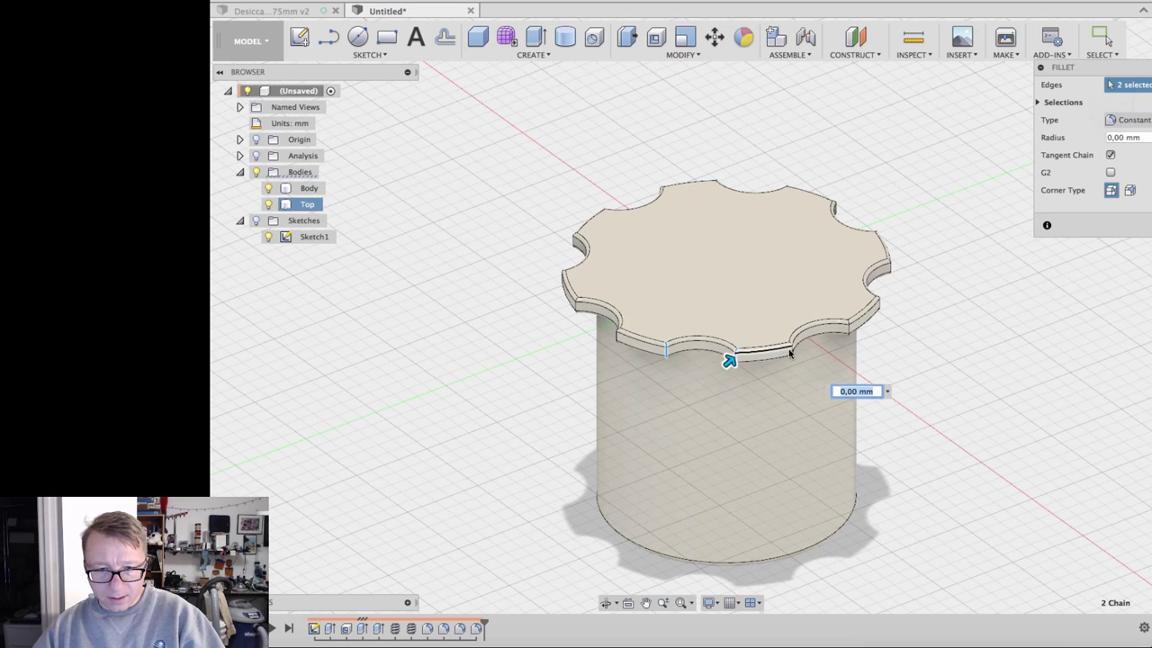
click(792, 351)
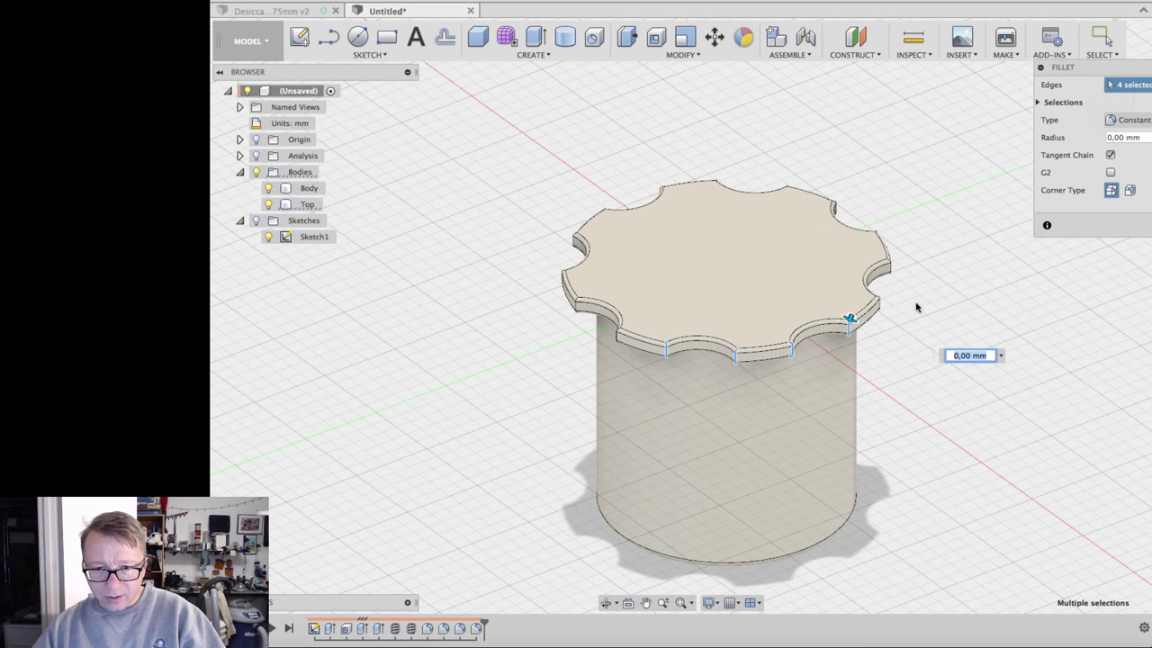
shift+middle_drag(891, 308, 827, 311)
click(692, 327)
click(697, 331)
click(821, 328)
shift+middle_drag(900, 337, 774, 319)
click(670, 311)
click(729, 313)
click(812, 311)
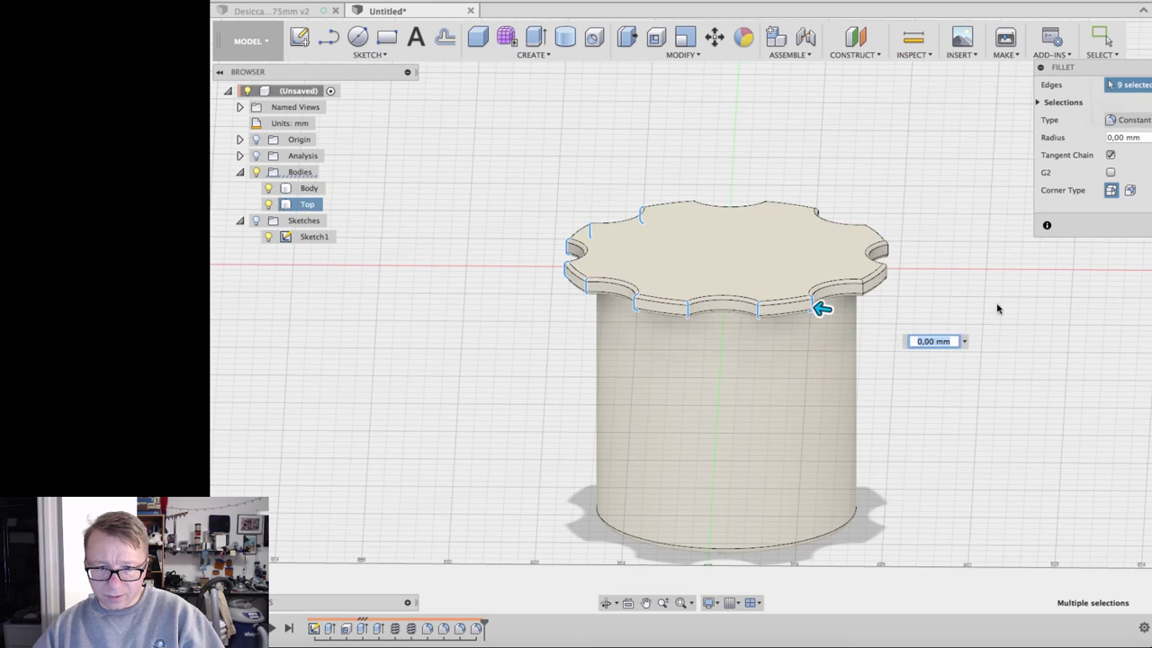
Select the remaining scallop corner edges, 16 in total, and set the radius to 1 mm.
shift+middle_drag(995, 306, 724, 309)
click(681, 309)
click(747, 315)
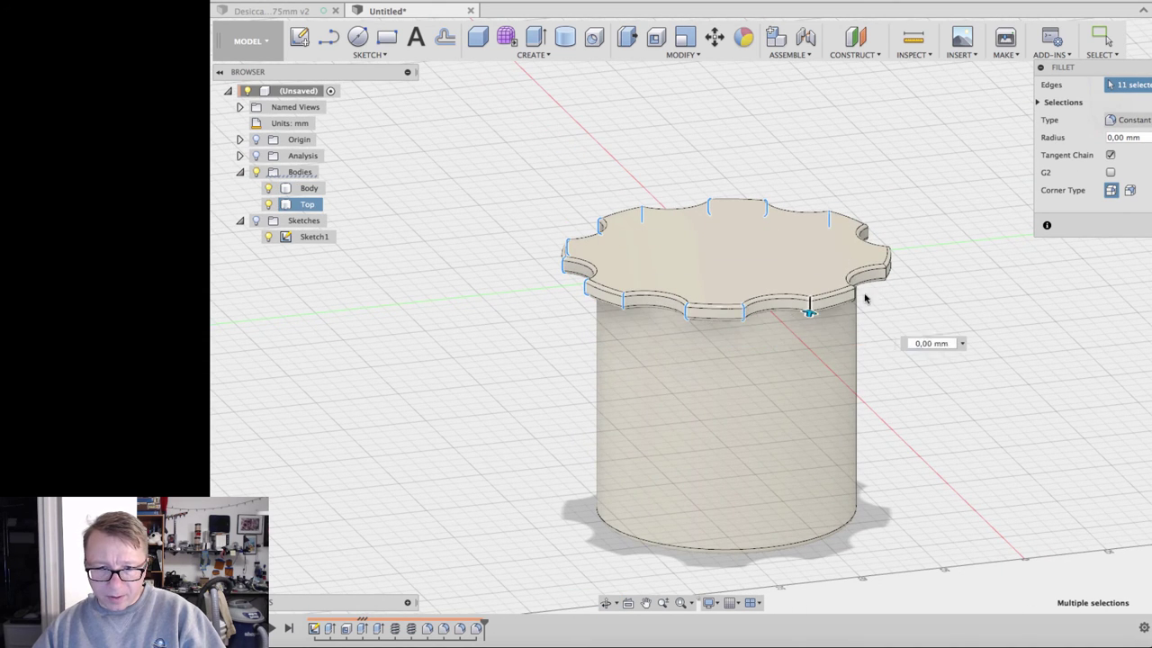
click(809, 306)
shift+middle_drag(969, 321, 864, 311)
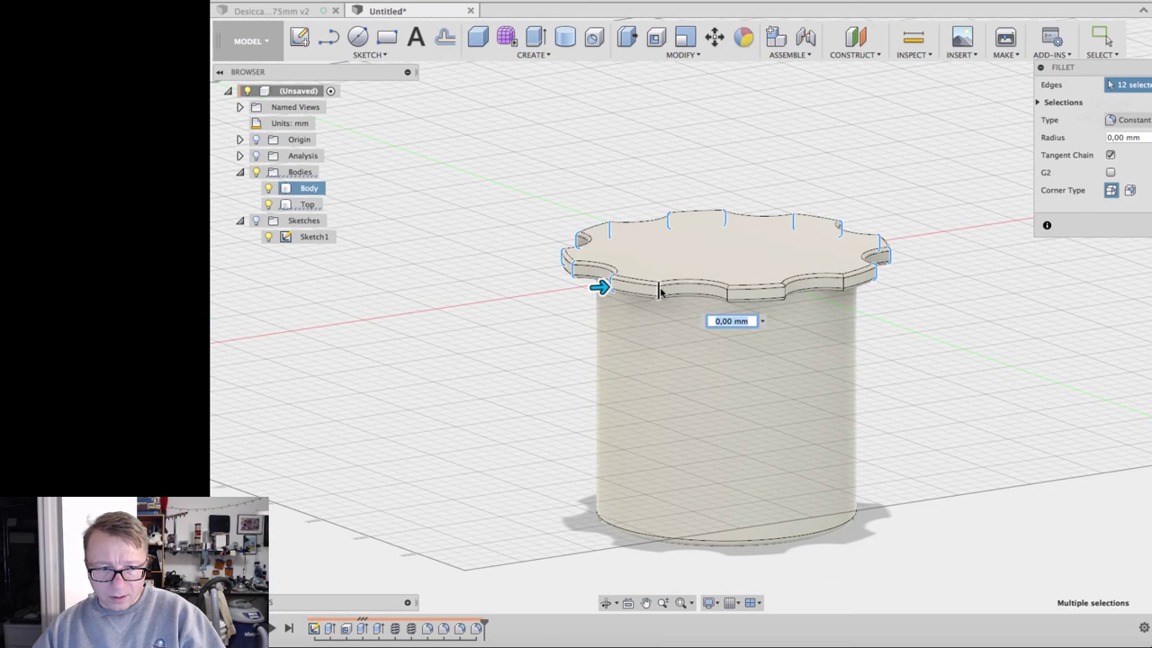
click(727, 294)
click(784, 294)
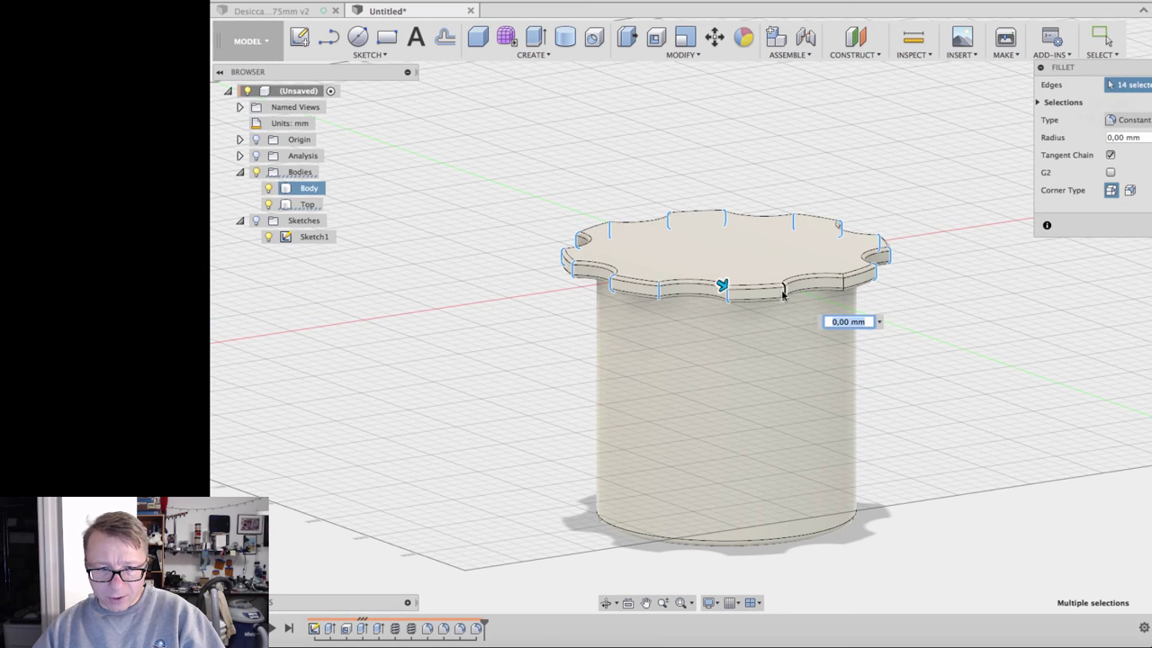
click(799, 308)
shift+middle_drag(799, 308, 918, 320)
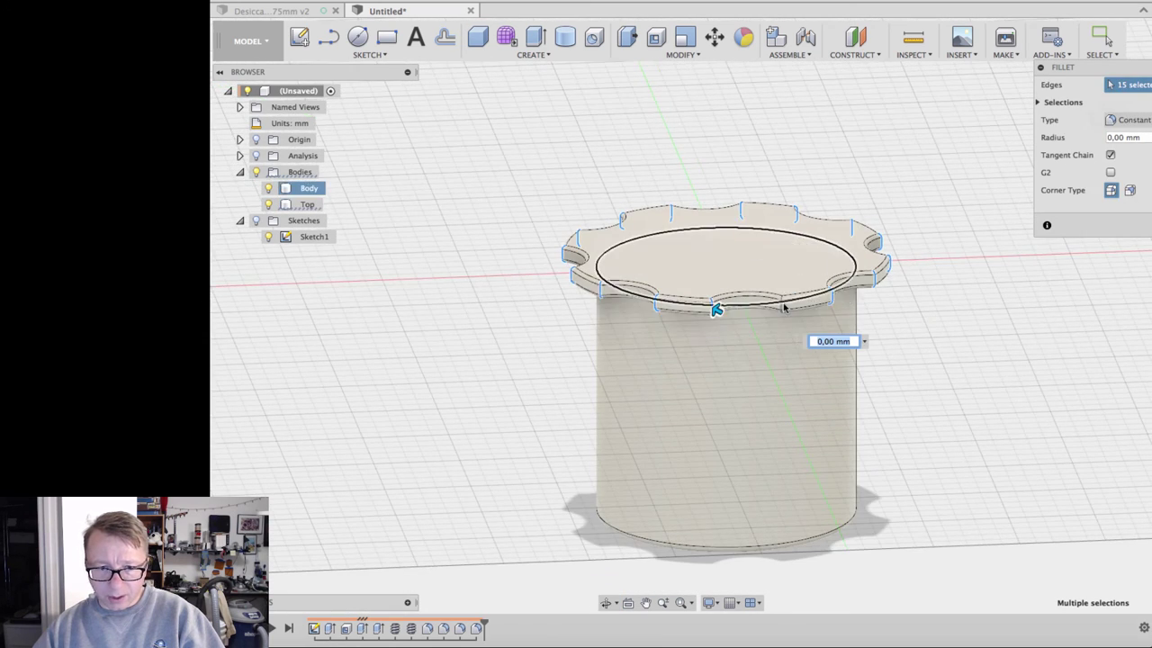
click(779, 304)
click(1123, 137)
text(1)
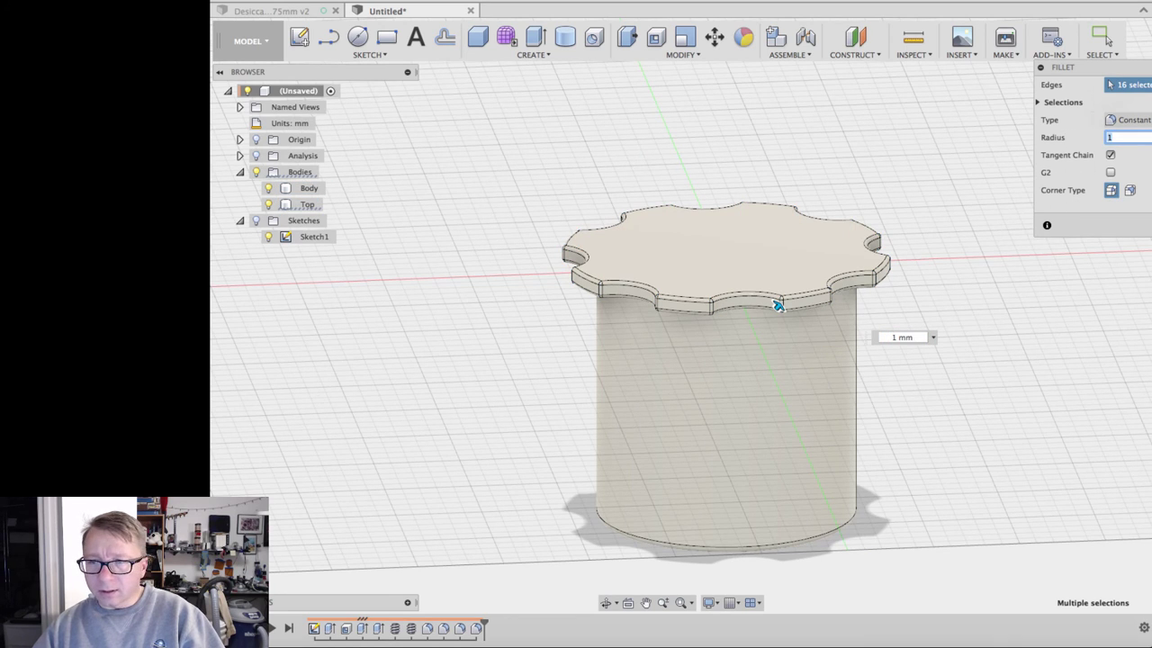
key(Return)
shift+middle_drag(1012, 279, 1099, 299)
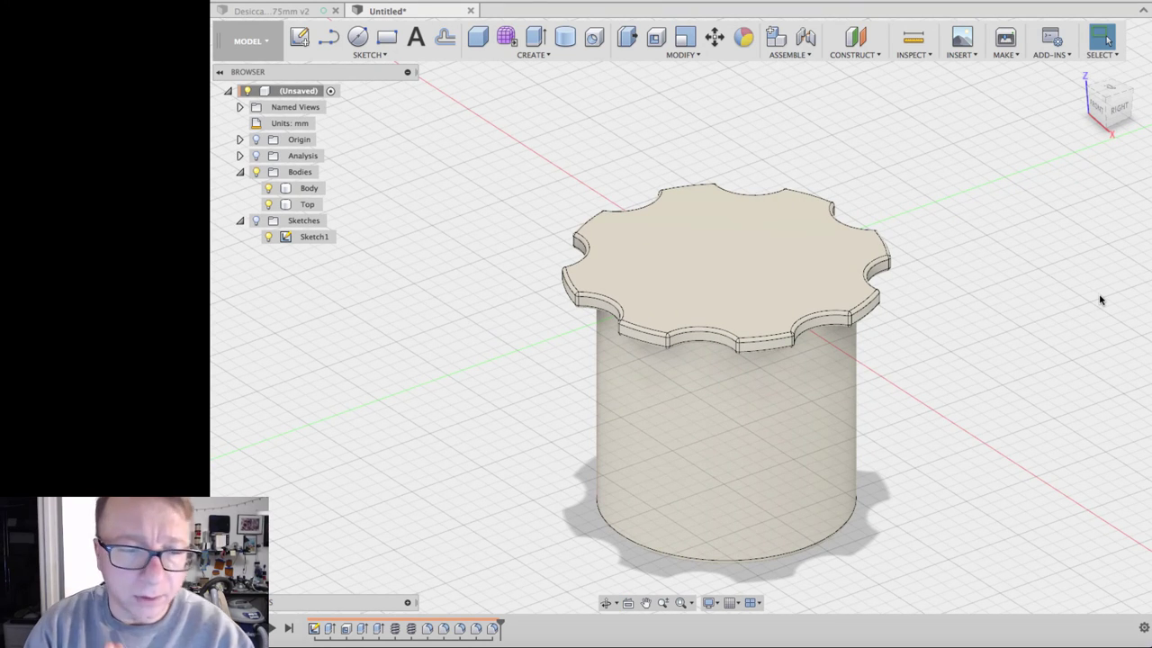